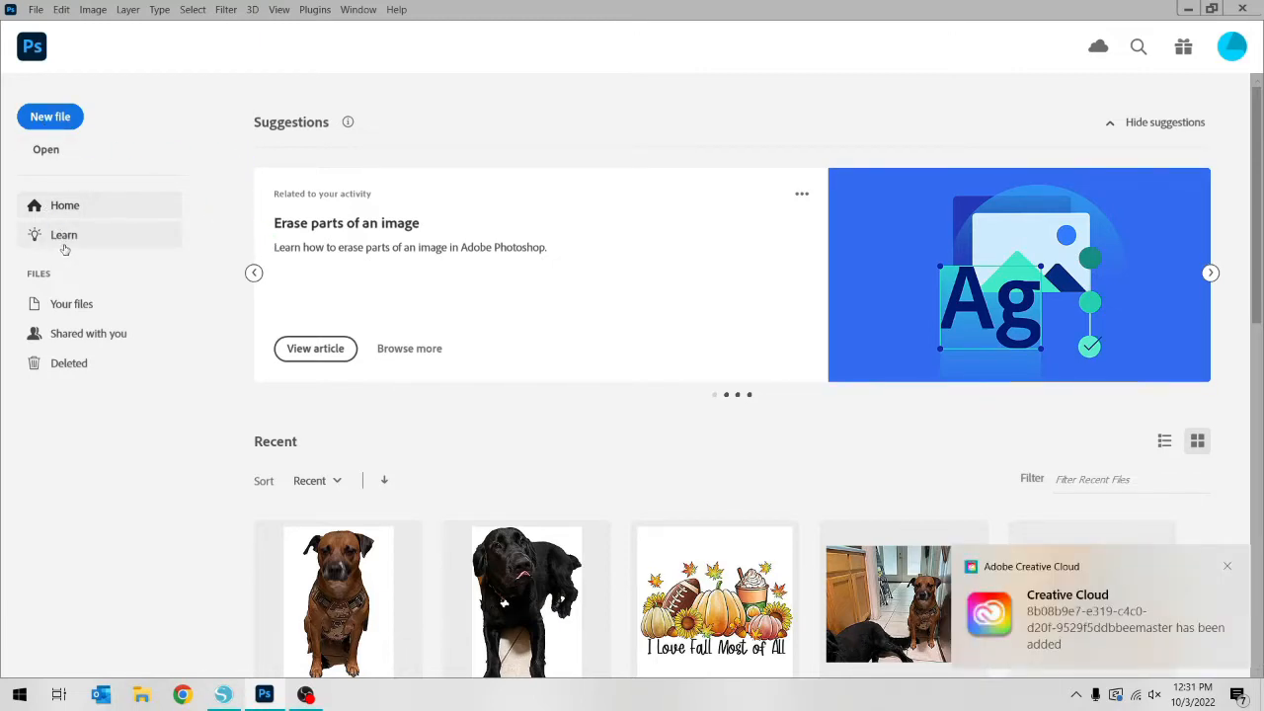
Open photo 5 from the customer's photo folder inside Customer Designs
{"action": "left_click", "coordinate": [56, 156]}
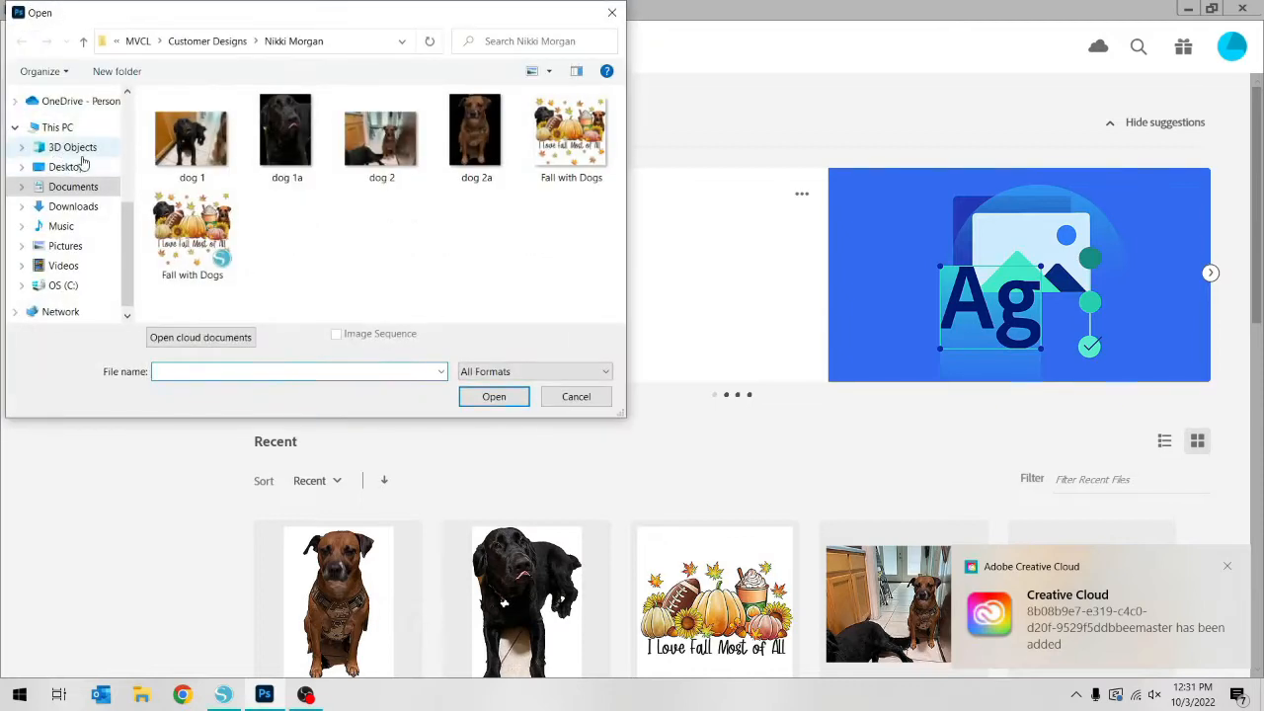
{"action": "scroll", "coordinate": [110, 230], "scroll_direction": "up", "scroll_amount": 1}
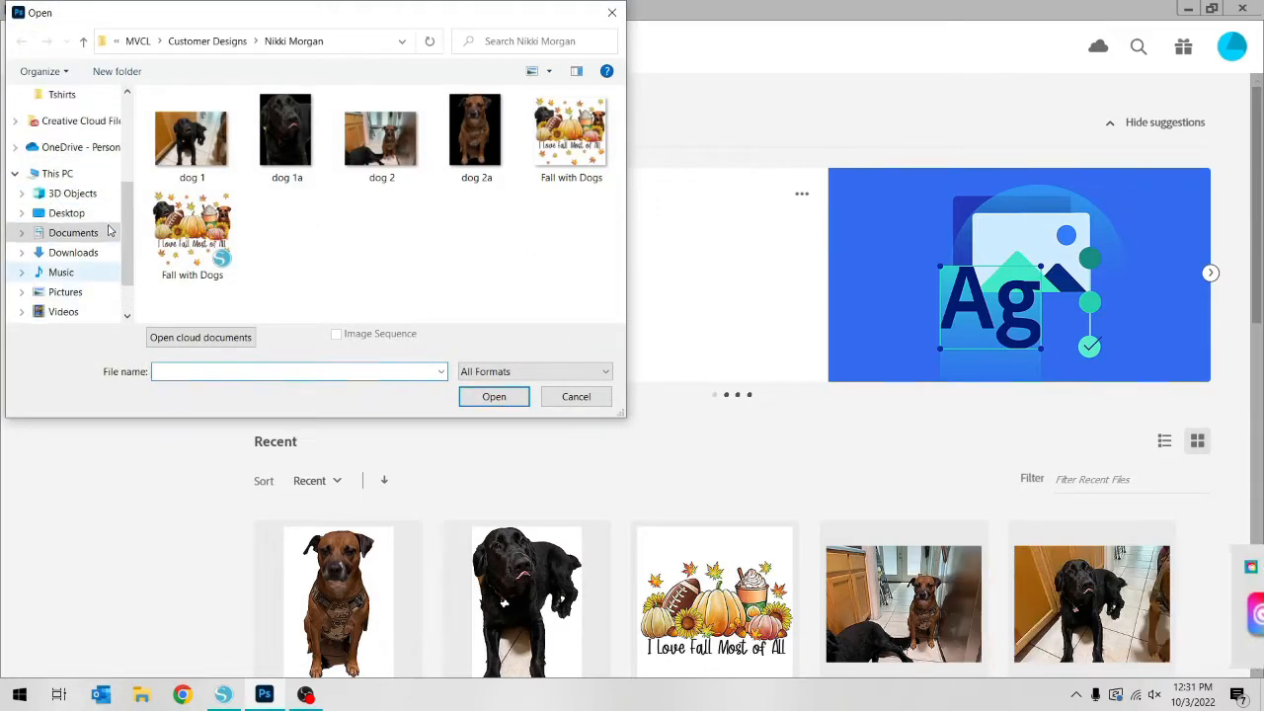
{"action": "scroll", "coordinate": [109, 227], "scroll_direction": "up", "scroll_amount": 2}
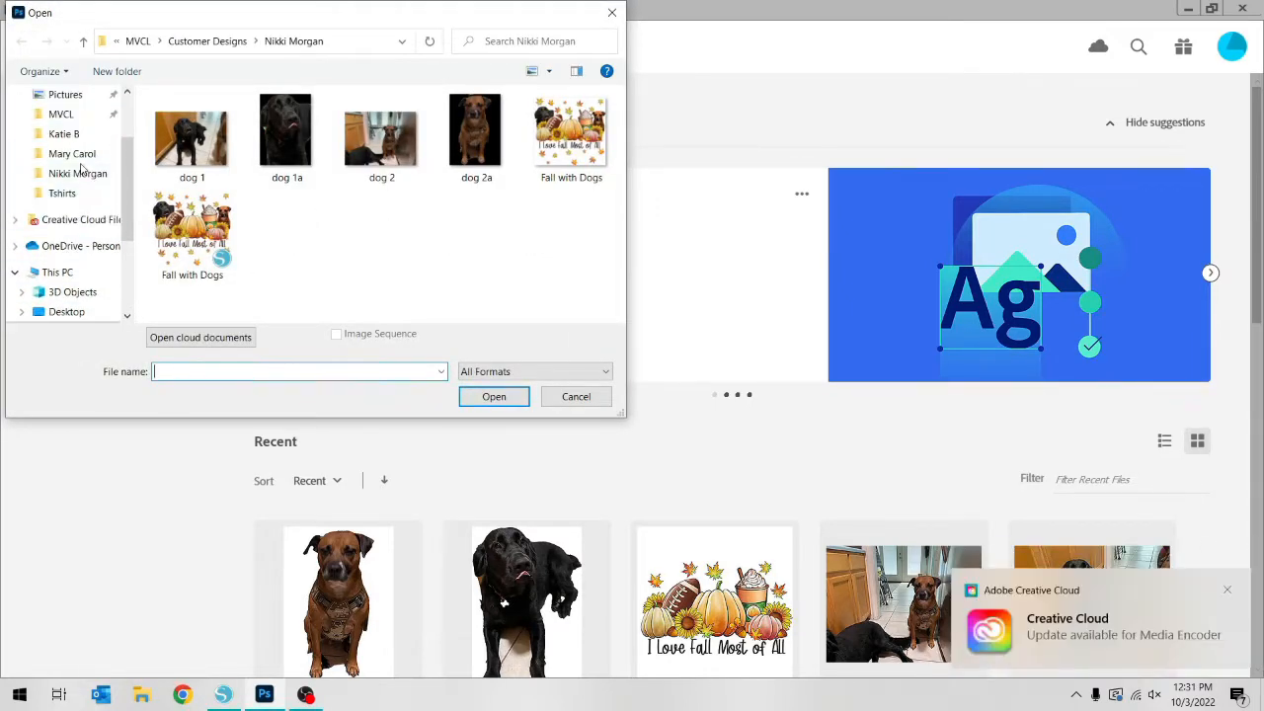
{"action": "left_click", "coordinate": [79, 155]}
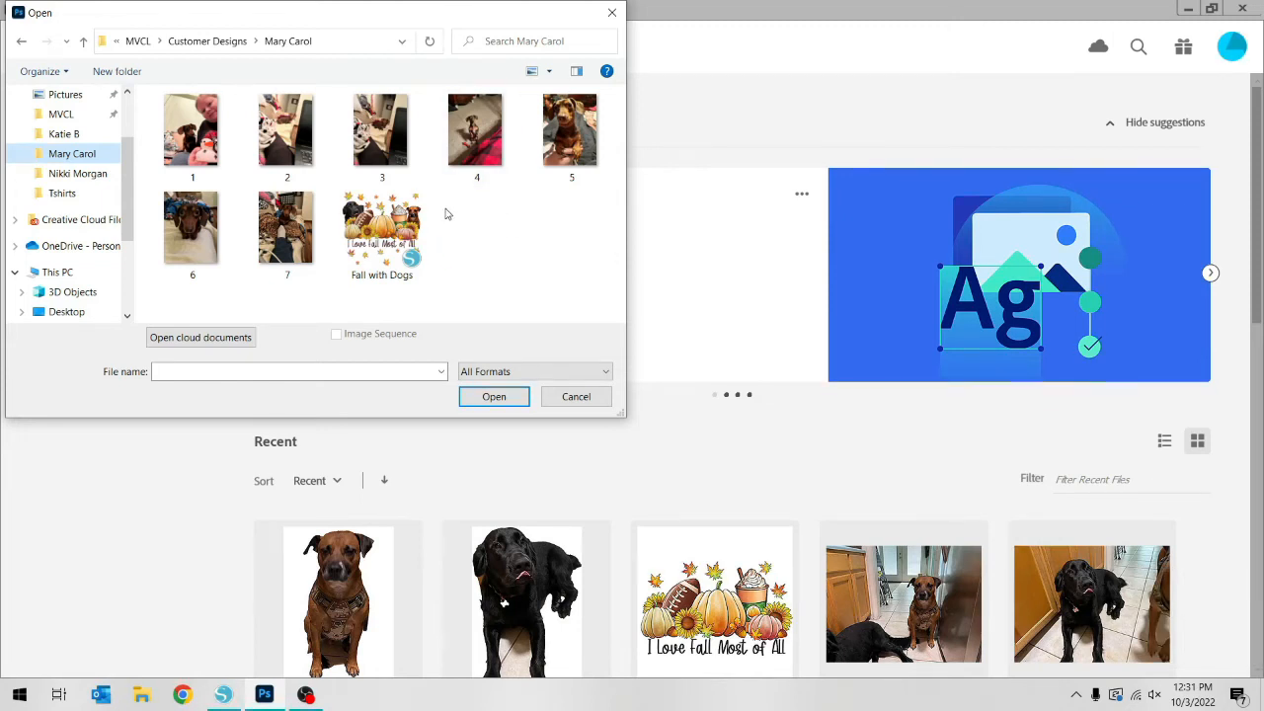
{"action": "double_click", "coordinate": [578, 144]}
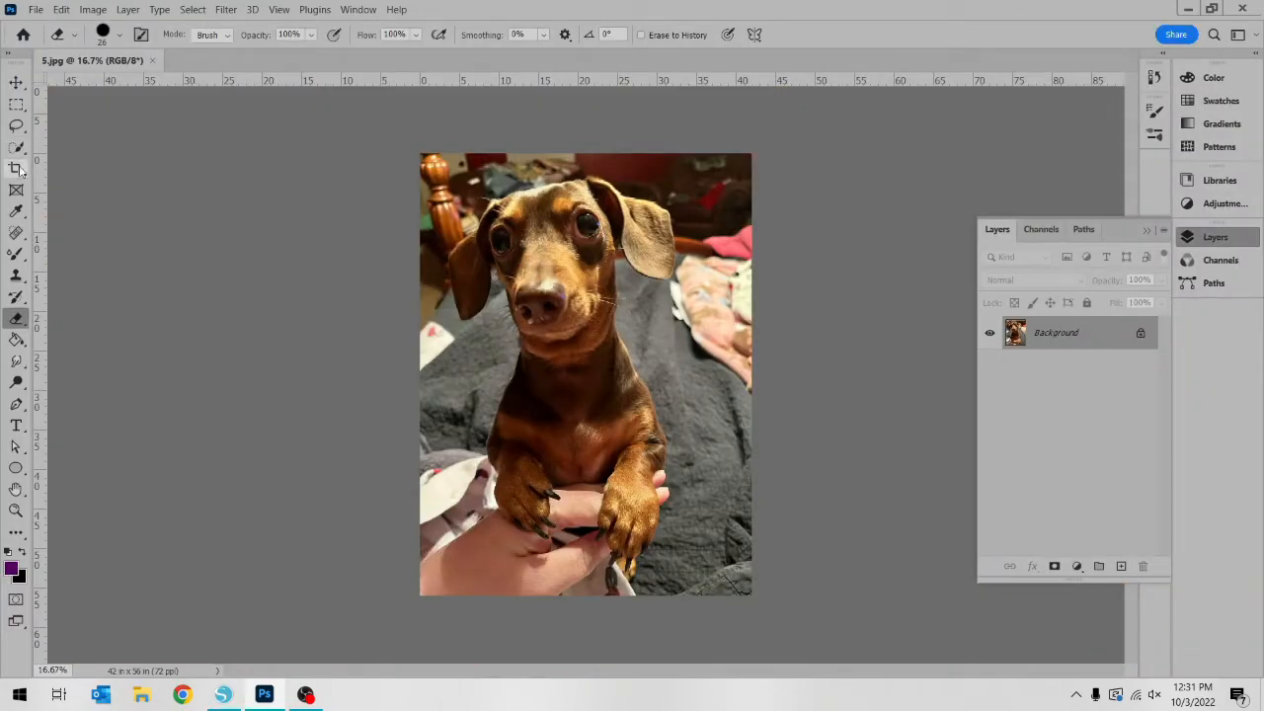
Select the dog's head, hanging ear, body and front paws with the Quick Selection tool
{"action": "left_click", "coordinate": [24, 131]}
{"action": "left_click", "coordinate": [16, 147]}
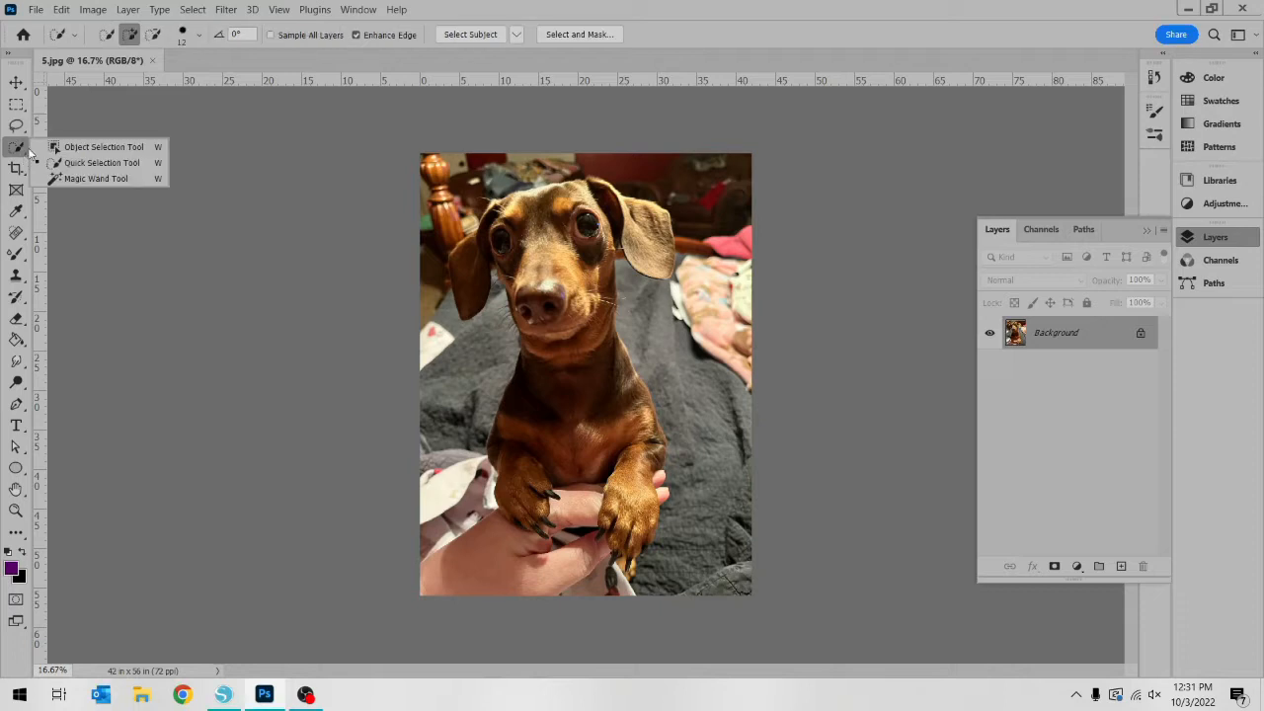
{"action": "left_click", "coordinate": [115, 163]}
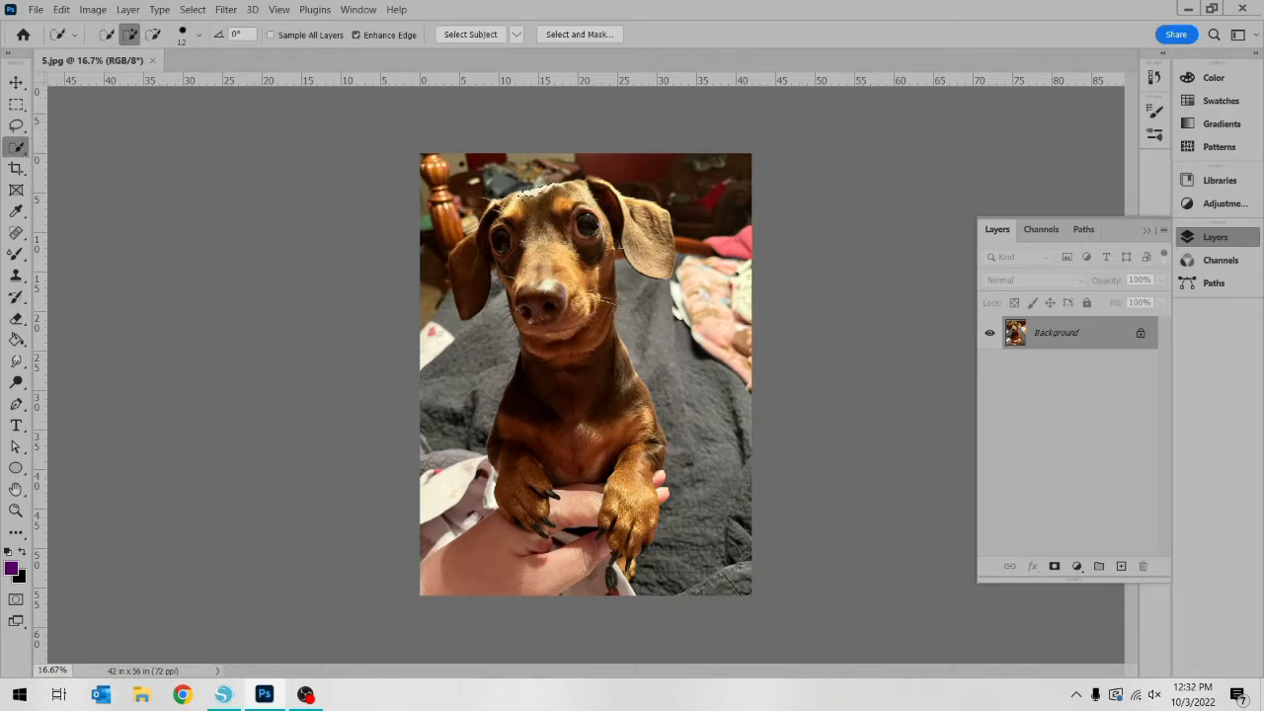
{"action": "left_click_drag", "start_coordinate": [468, 245], "coordinate": [471, 296]}
{"action": "mouse_move", "coordinate": [533, 242]}
{"action": "left_mouse_down"}
{"action": "mouse_move", "coordinate": [566, 269]}
{"action": "mouse_move", "coordinate": [553, 288]}
{"action": "mouse_move", "coordinate": [500, 292]}
{"action": "mouse_move", "coordinate": [548, 332]}
{"action": "mouse_move", "coordinate": [568, 474]}
{"action": "left_mouse_up"}
{"action": "mouse_move", "coordinate": [636, 461]}
{"action": "left_mouse_down"}
{"action": "mouse_move", "coordinate": [648, 420]}
{"action": "mouse_move", "coordinate": [652, 483]}
{"action": "mouse_move", "coordinate": [632, 508]}
{"action": "mouse_move", "coordinate": [629, 549]}
{"action": "left_mouse_up"}
Subtract the blanket area between the dog's ear and cheek on the image's left side from the selection
{"action": "left_click", "coordinate": [152, 35]}
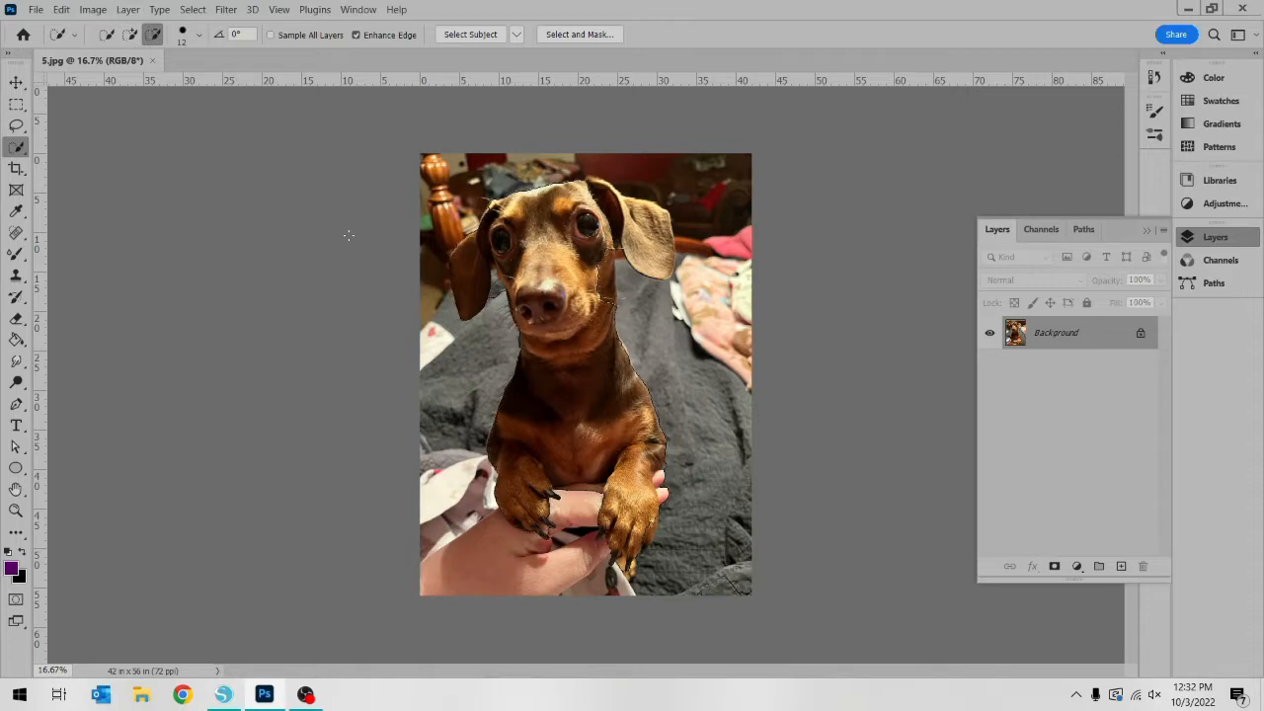
{"action": "key", "text": "ctrl+plus"}
{"action": "key", "text": "ctrl+plus"}
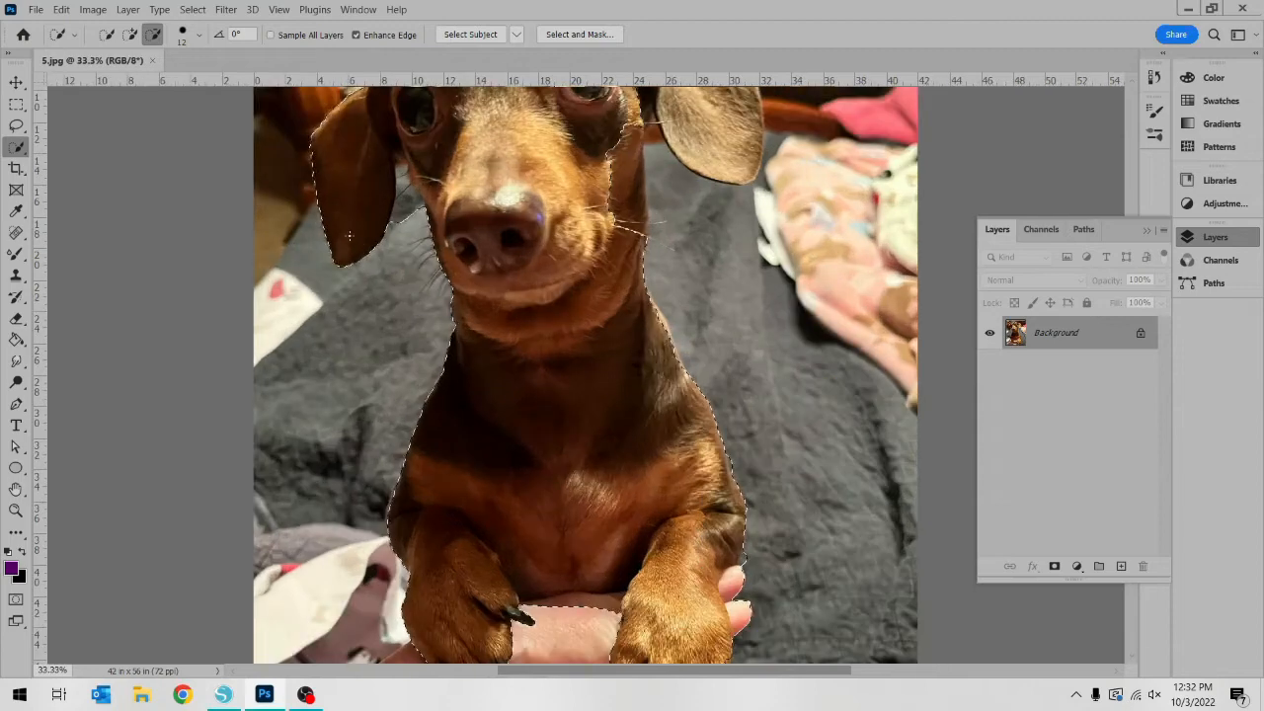
{"action": "scroll", "coordinate": [686, 183], "scroll_direction": "up", "scroll_amount": 2}
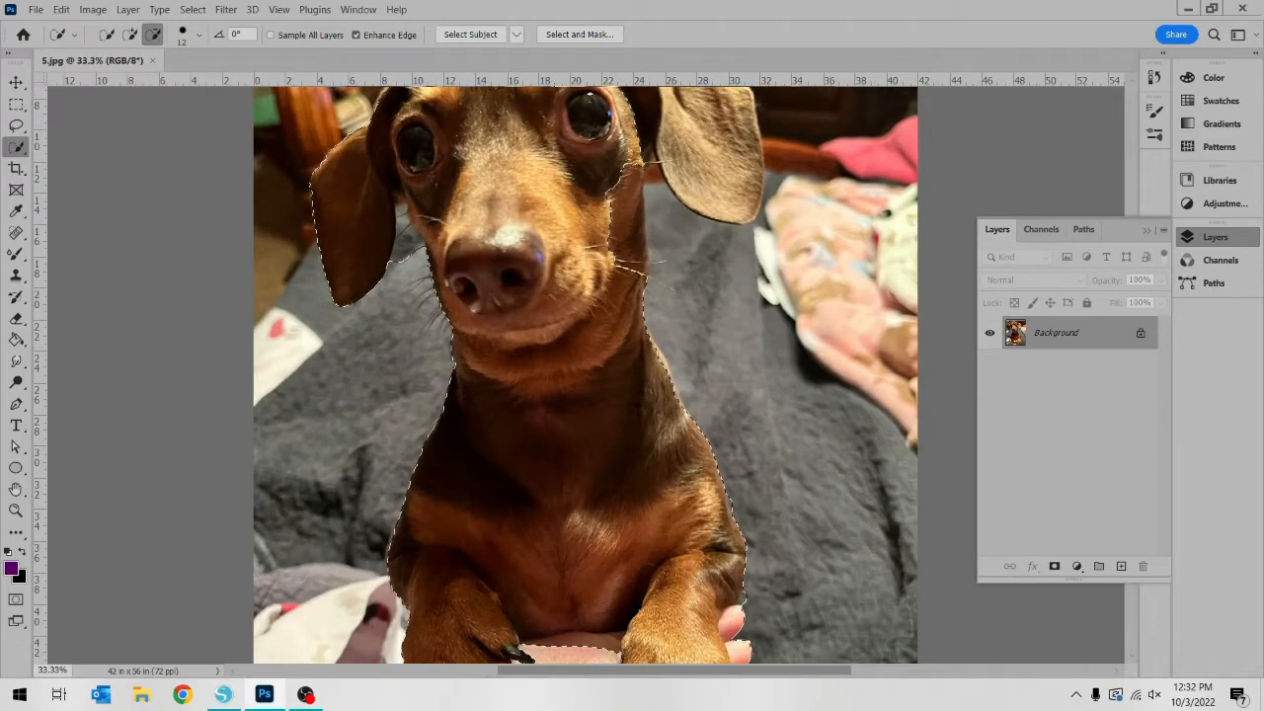
{"action": "left_click", "coordinate": [408, 245]}
Add the dog's cheek and neck edge and the whole lighter ear on the image's right side to the selection
{"action": "left_click", "coordinate": [131, 35]}
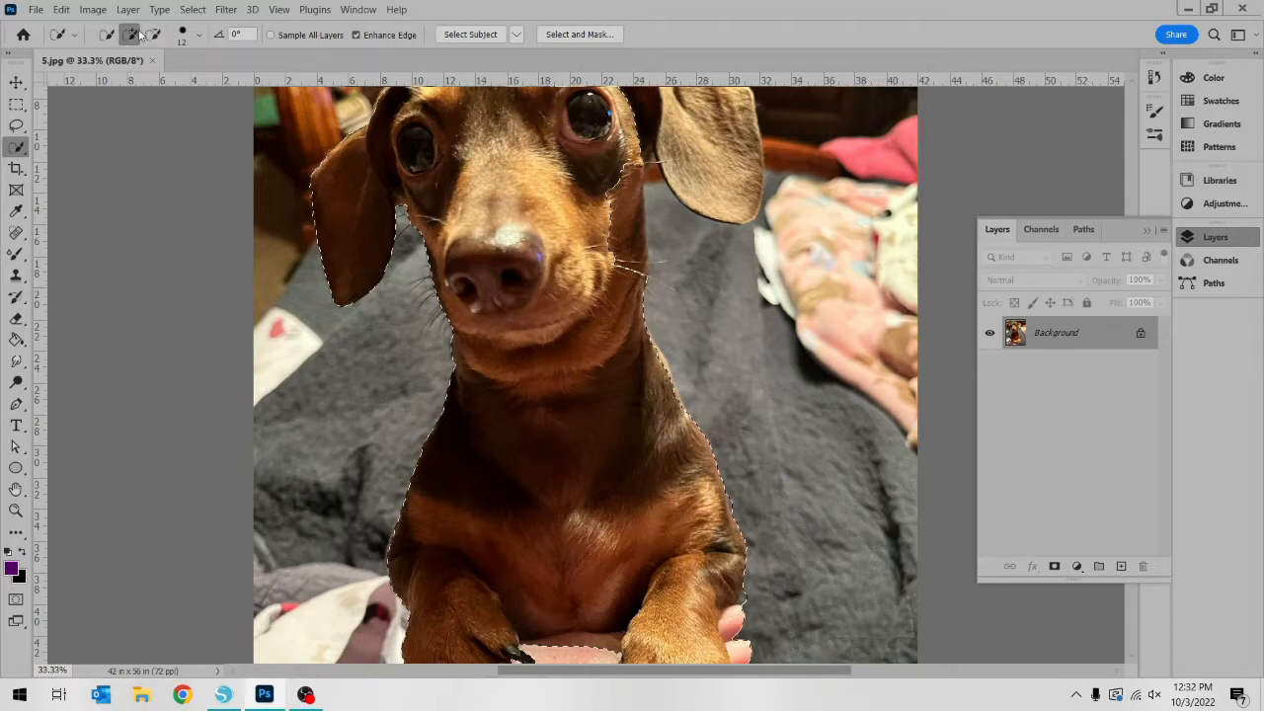
{"action": "left_click", "coordinate": [630, 229]}
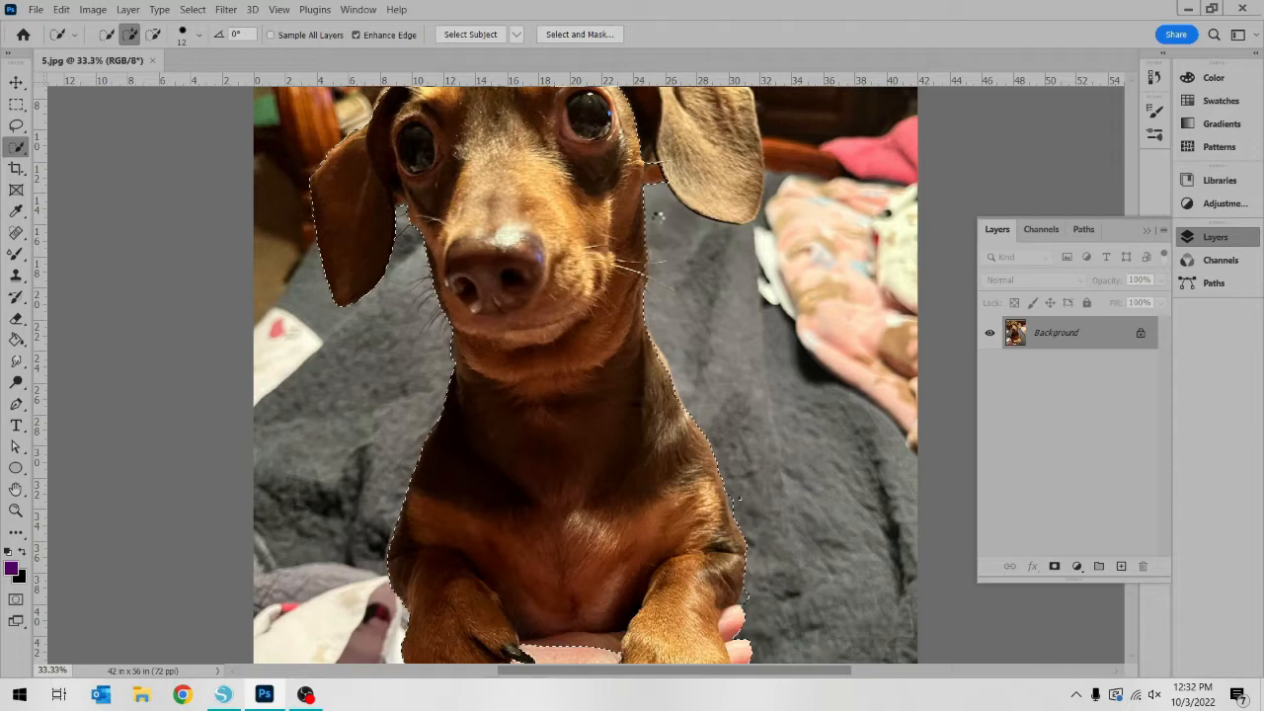
{"action": "scroll", "coordinate": [586, 375], "scroll_direction": "up", "scroll_amount": 3}
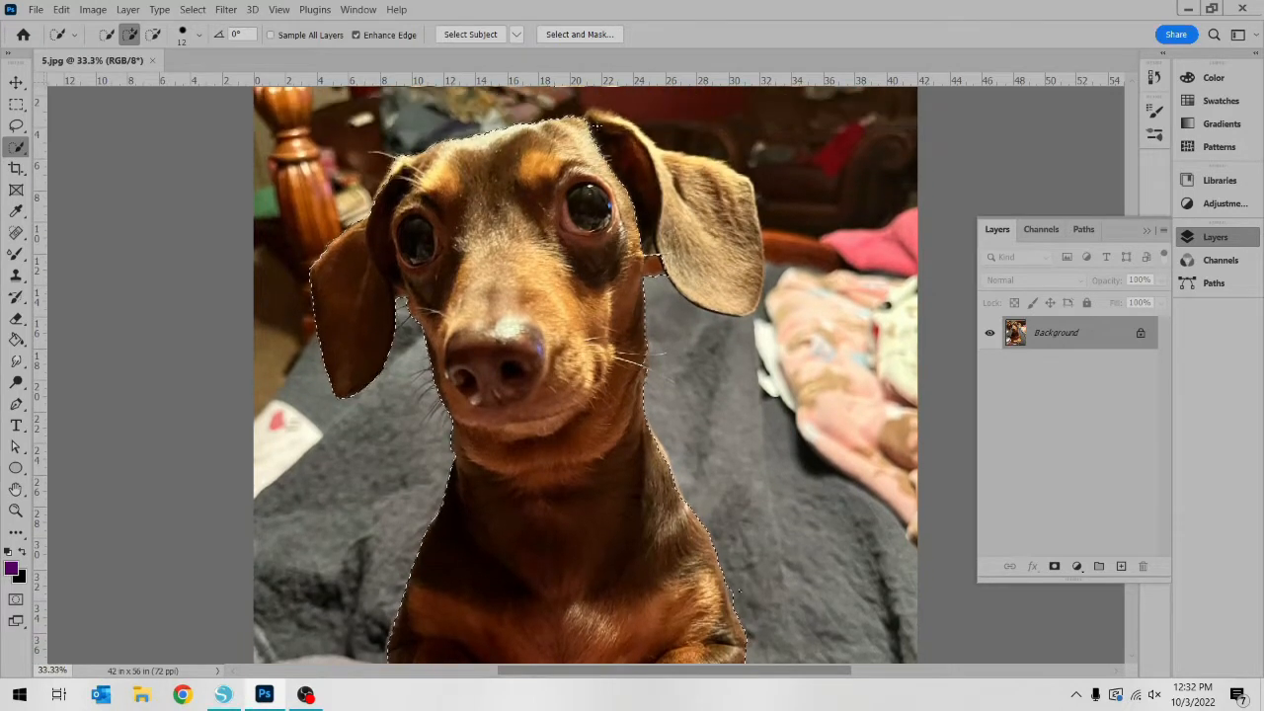
{"action": "mouse_move", "coordinate": [599, 111]}
{"action": "left_mouse_down"}
{"action": "mouse_move", "coordinate": [585, 112]}
{"action": "mouse_move", "coordinate": [609, 150]}
{"action": "mouse_move", "coordinate": [697, 170]}
{"action": "mouse_move", "coordinate": [743, 227]}
{"action": "mouse_move", "coordinate": [756, 296]}
{"action": "left_mouse_up"}
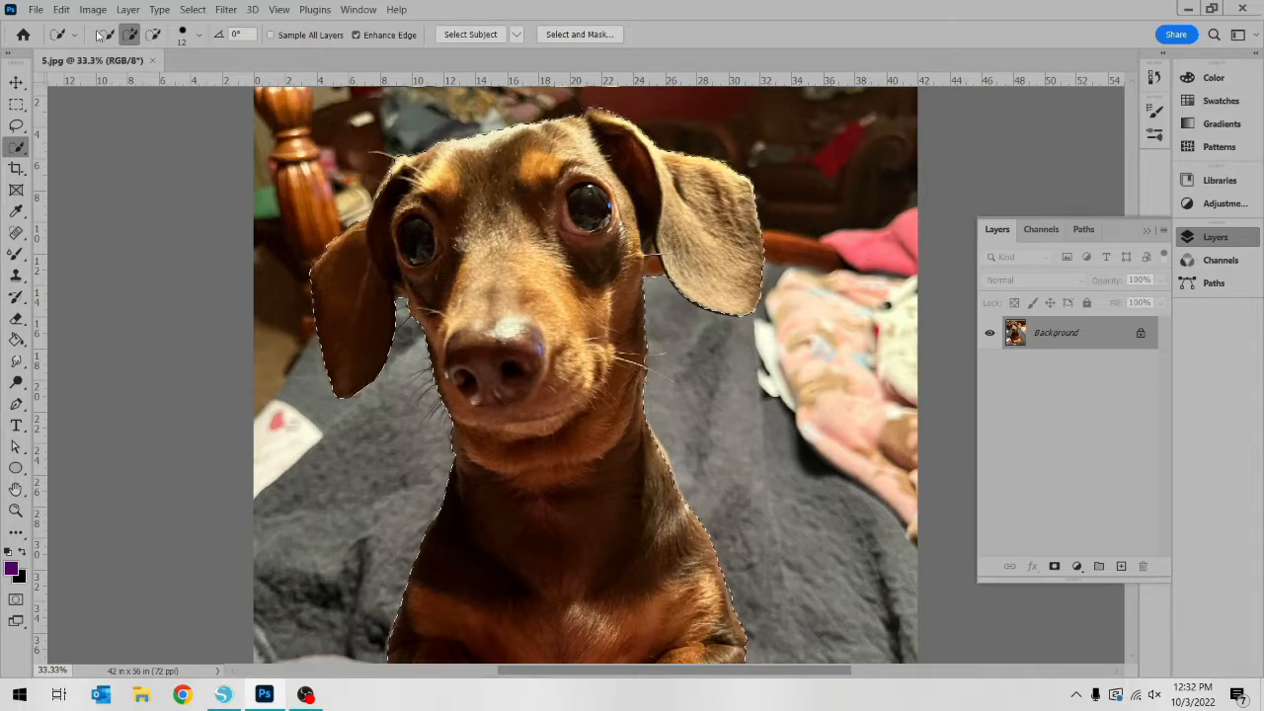
Copy the selected dog into a new transparent document of 2083 x 3634 px at 72 ppi
{"action": "left_click", "coordinate": [153, 35]}
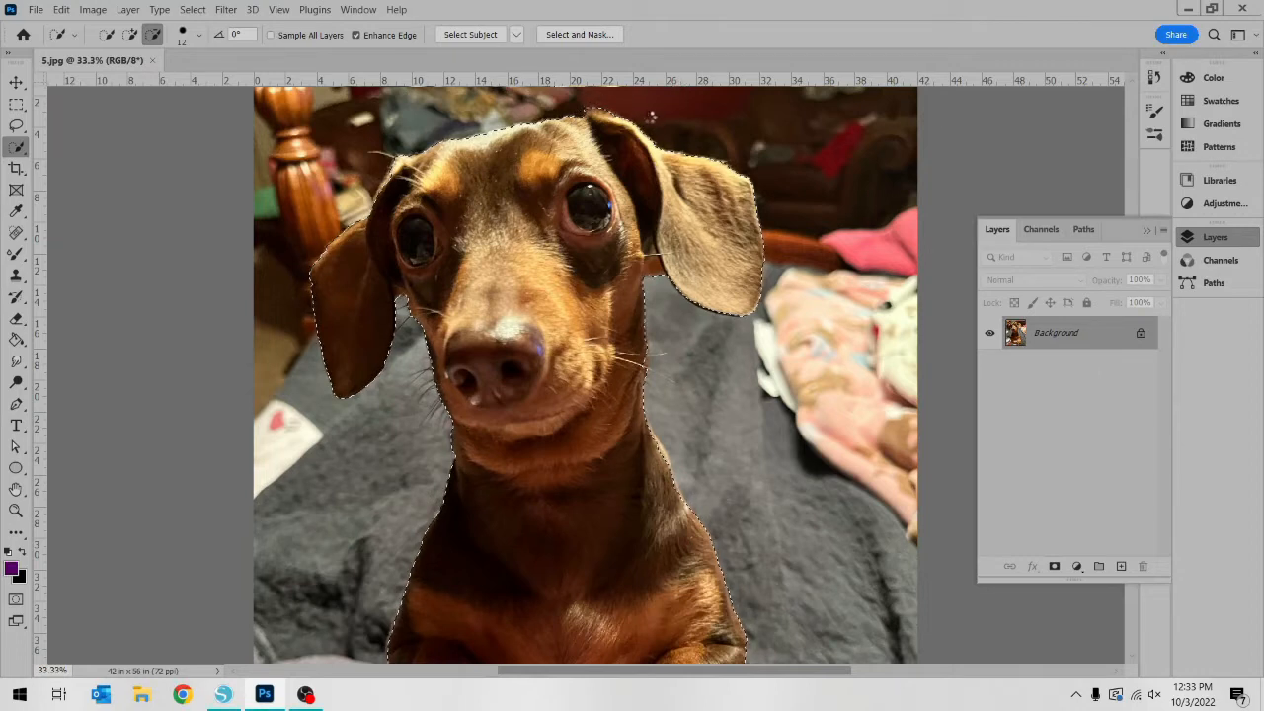
{"action": "scroll", "coordinate": [652, 117], "scroll_direction": "down", "scroll_amount": 1}
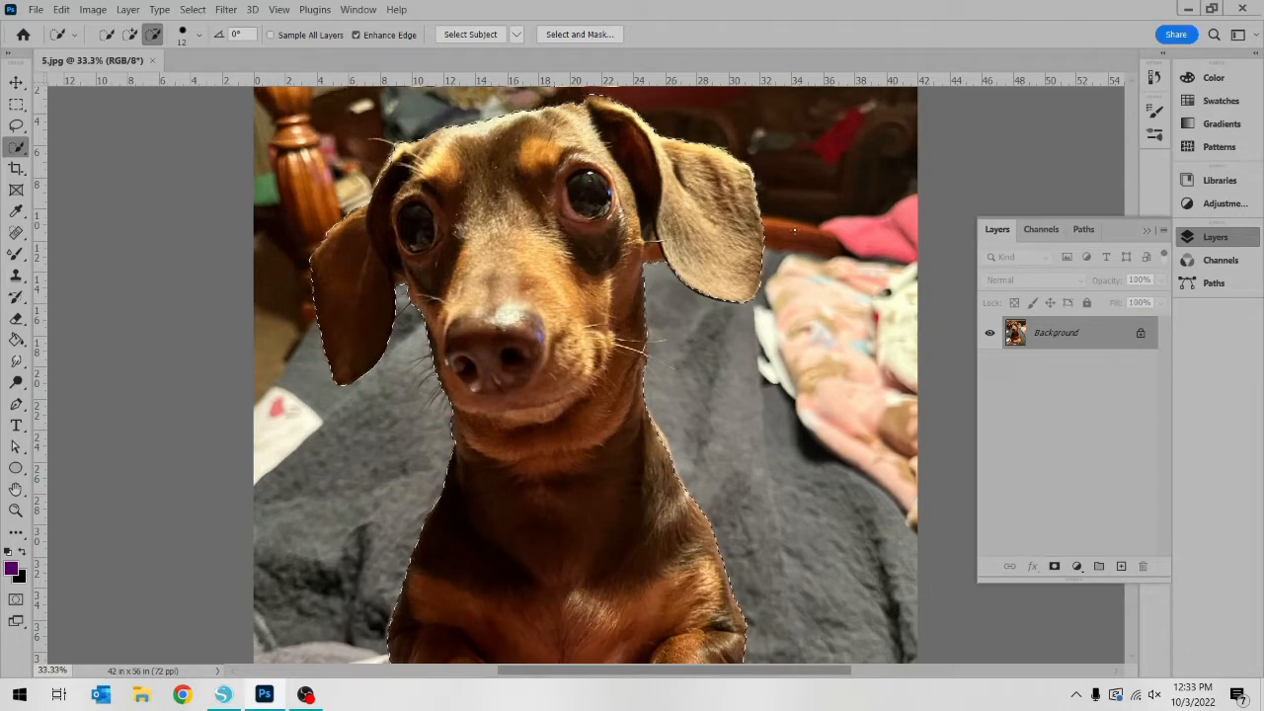
{"action": "scroll", "coordinate": [752, 348], "scroll_direction": "down", "scroll_amount": 10}
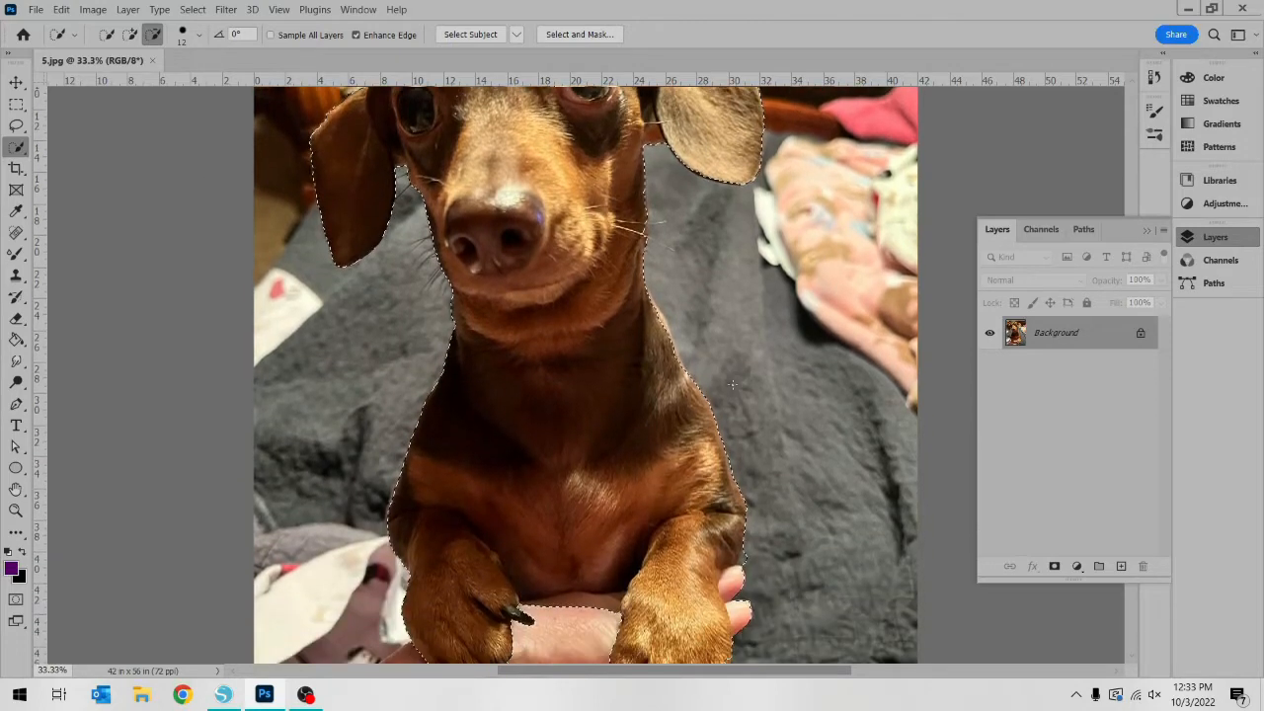
{"action": "scroll", "coordinate": [754, 348], "scroll_direction": "up", "scroll_amount": 3}
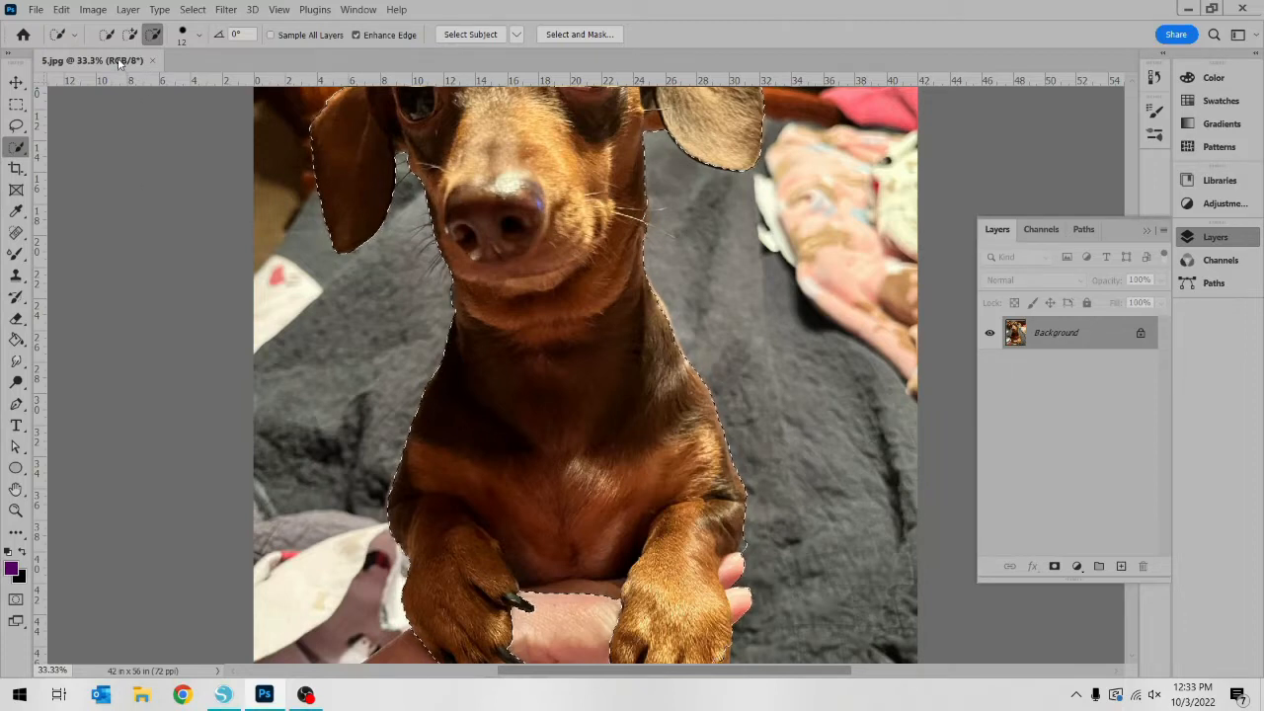
{"action": "left_click", "coordinate": [36, 9]}
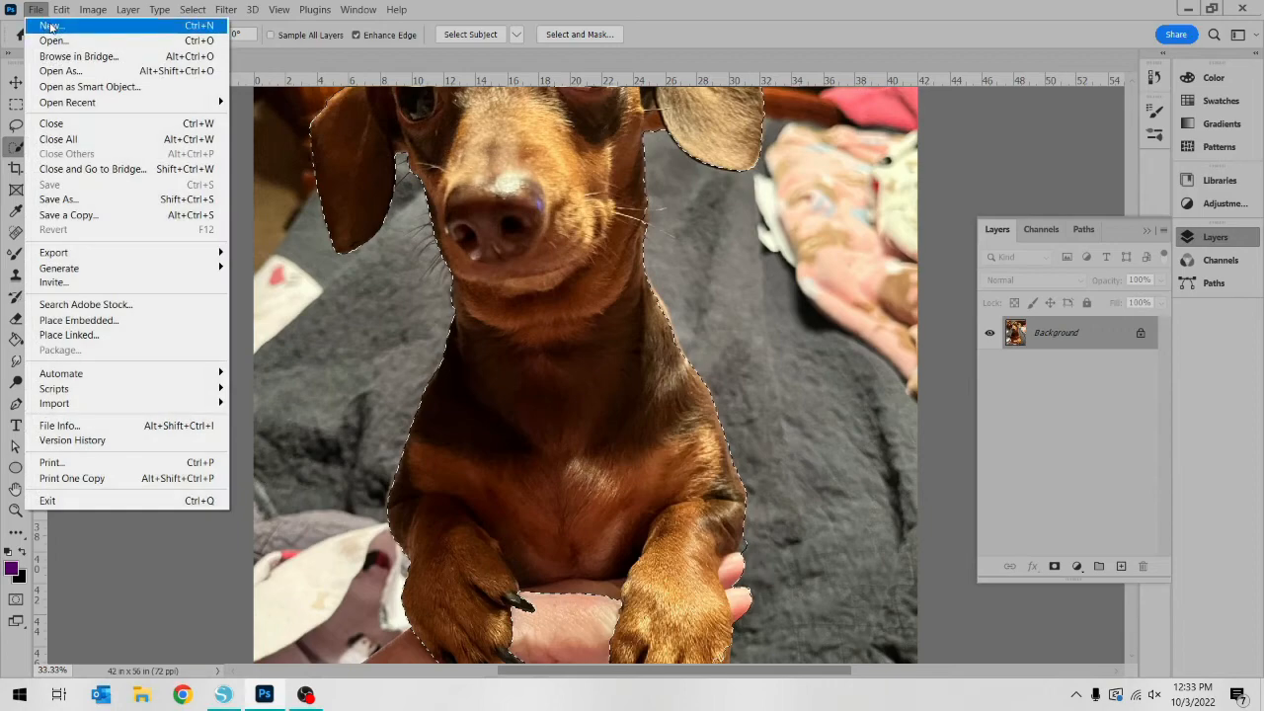
{"action": "left_click", "coordinate": [49, 25]}
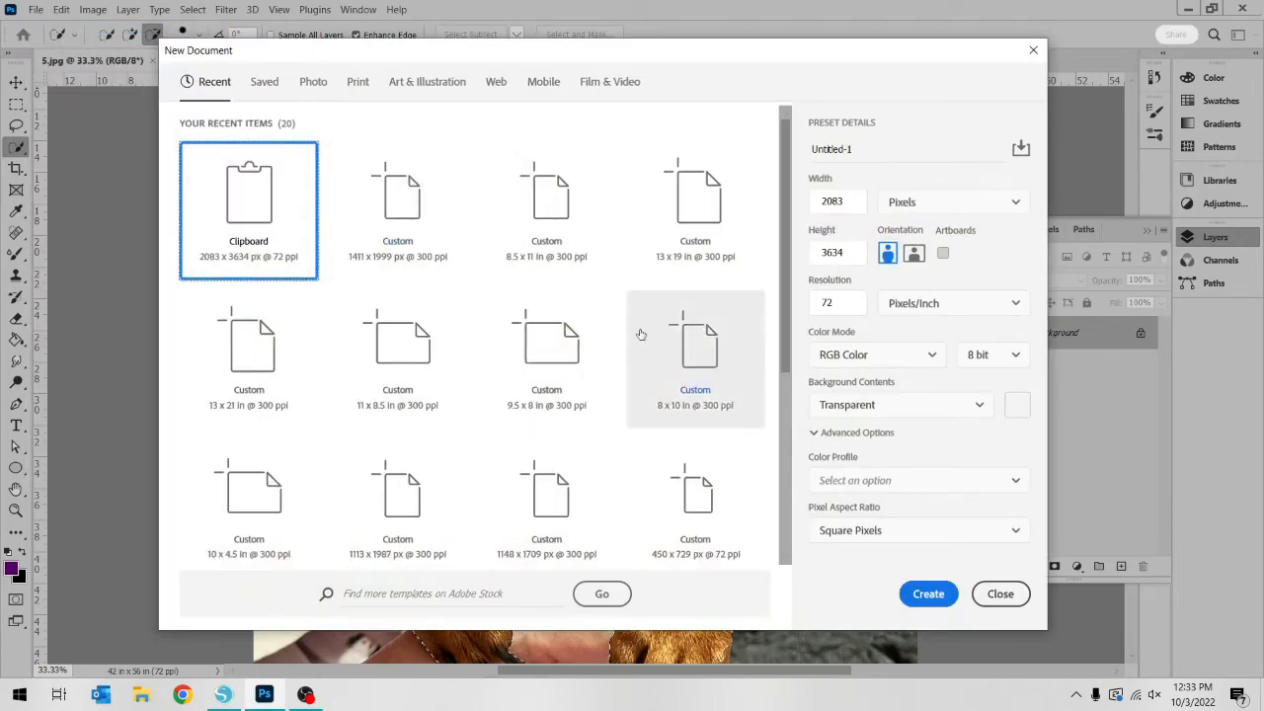
{"action": "left_click", "coordinate": [928, 593]}
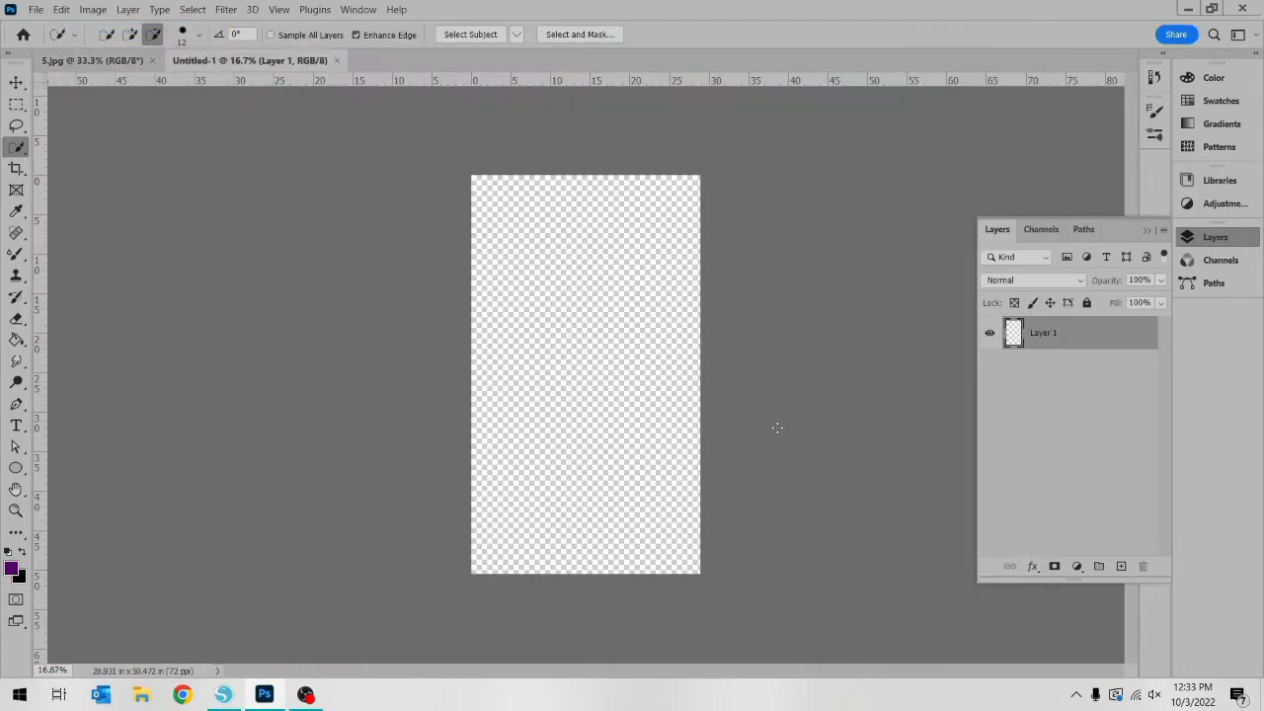
{"action": "key", "text": "ctrl+v"}
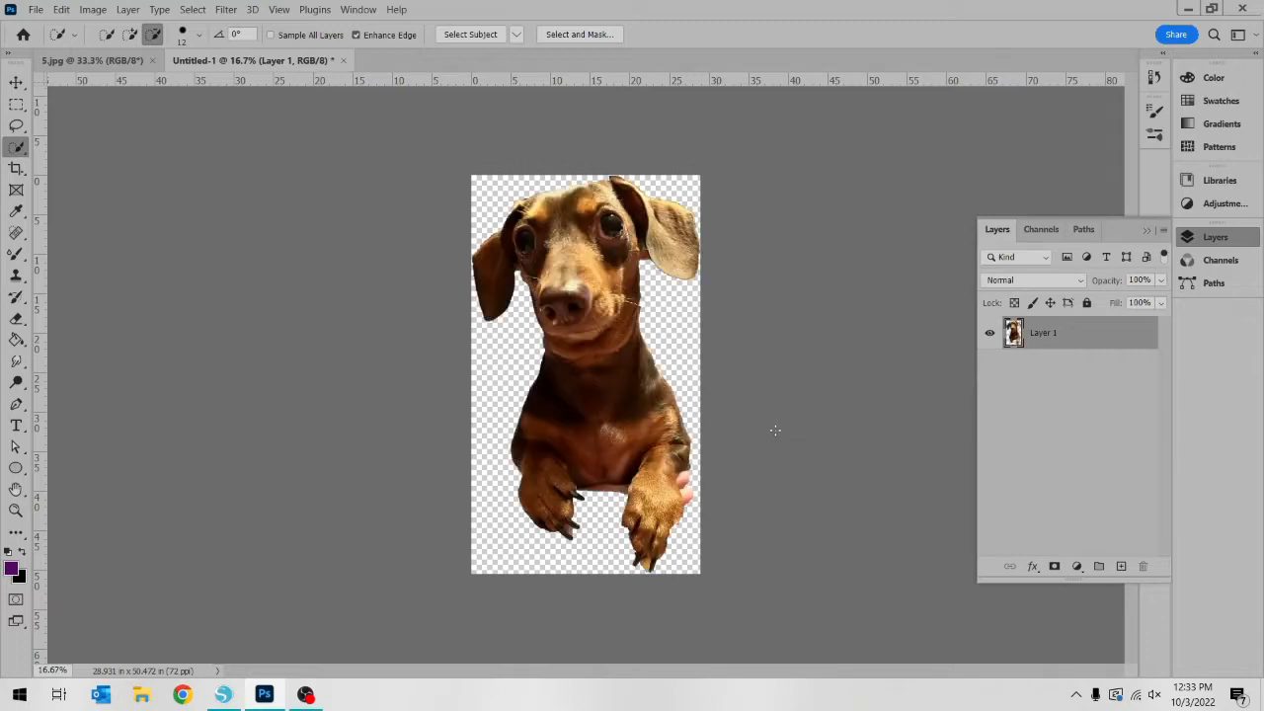
Save the cutout on the computer as a large-file-size PNG named Bit Photo 1 in the customer's folder
{"action": "left_click", "coordinate": [37, 10]}
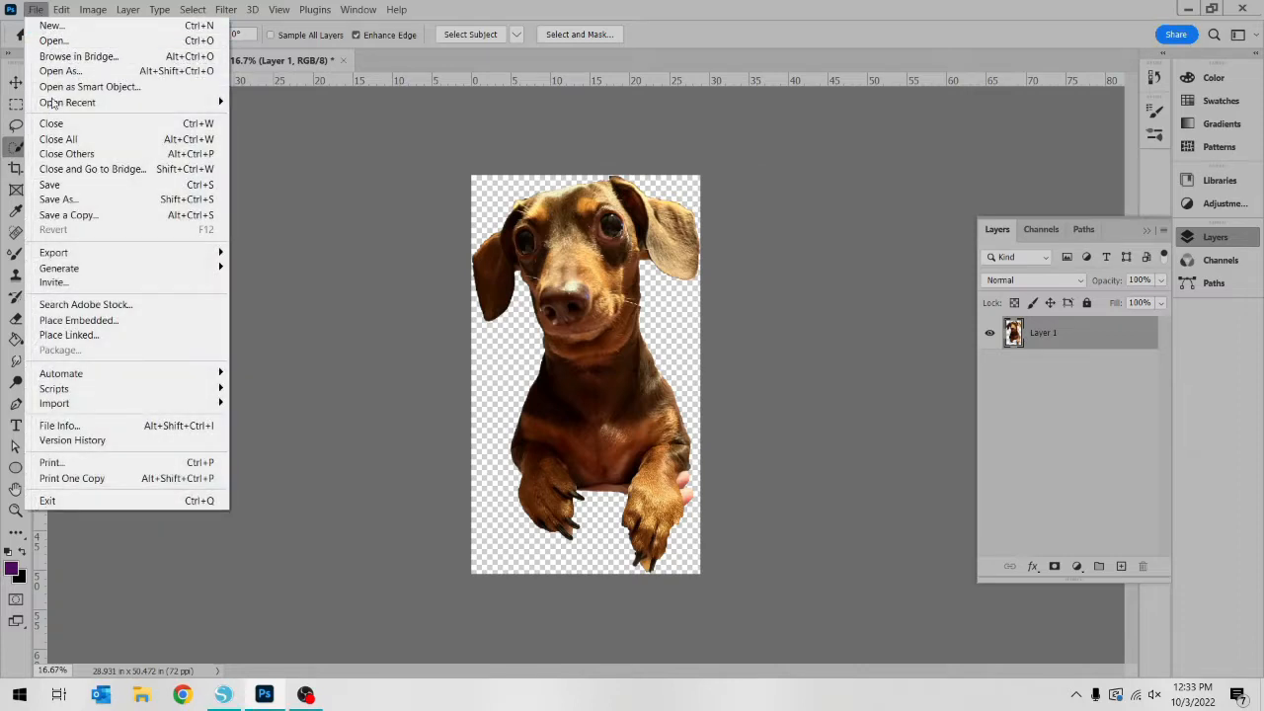
{"action": "left_click", "coordinate": [139, 198]}
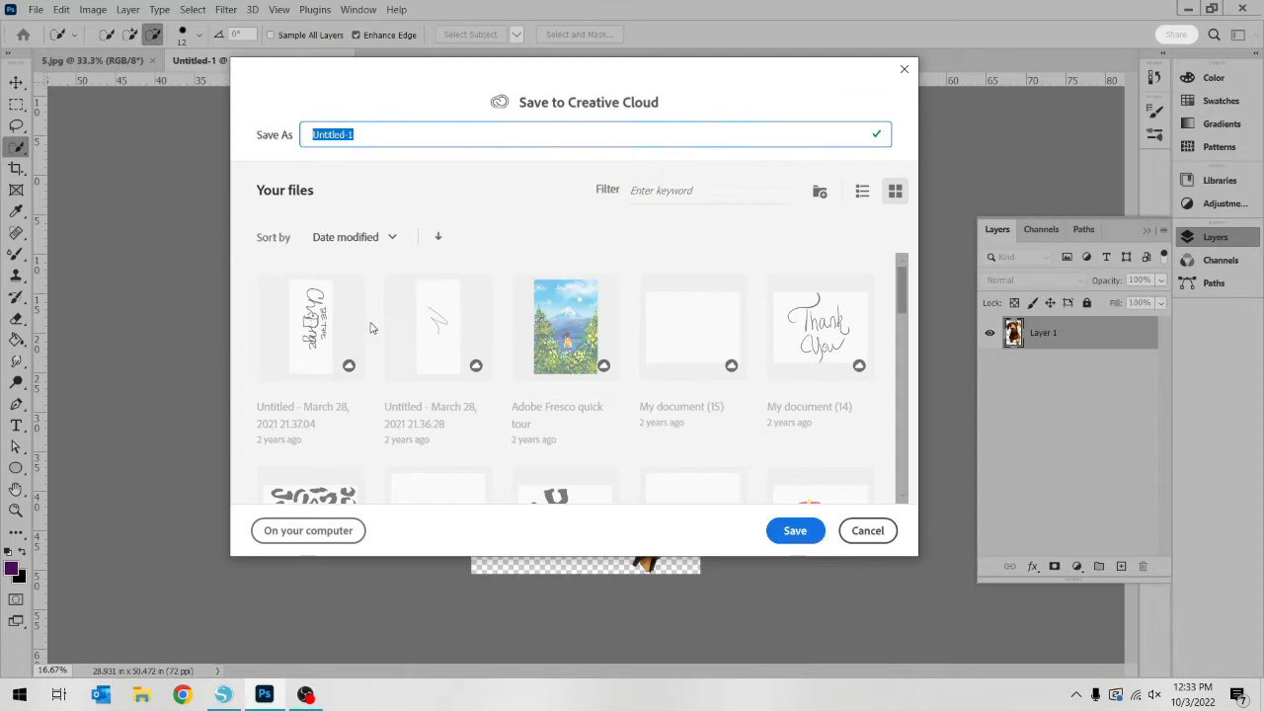
{"action": "type", "text": "Blt Photo 1"}
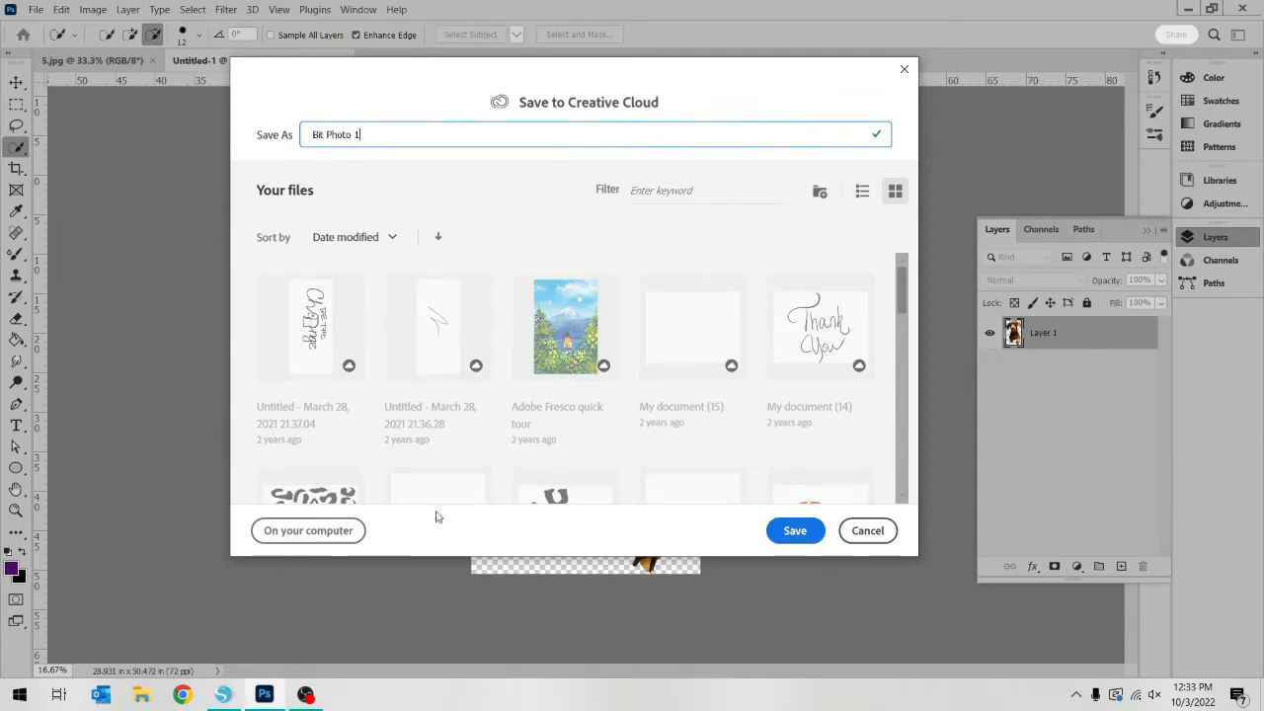
{"action": "left_click", "coordinate": [330, 531]}
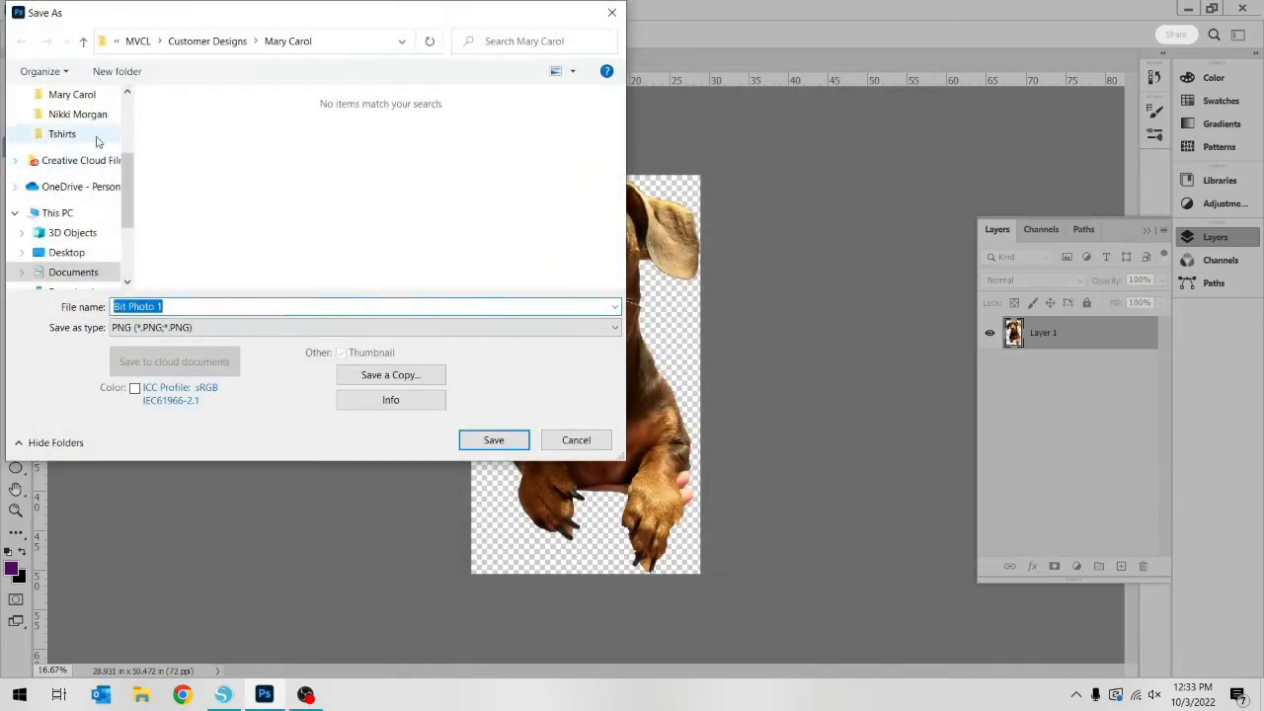
{"action": "scroll", "coordinate": [97, 141], "scroll_direction": "up", "scroll_amount": 1}
{"action": "left_click", "coordinate": [74, 114]}
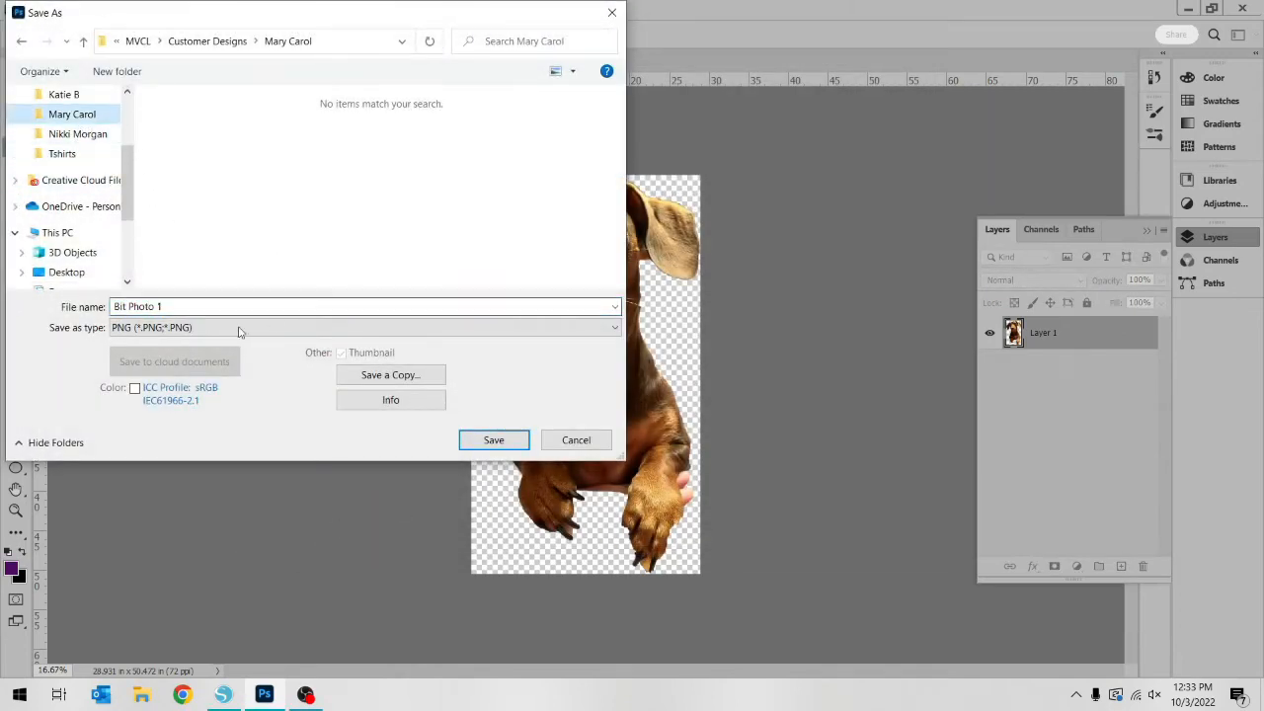
{"action": "left_click", "coordinate": [513, 441]}
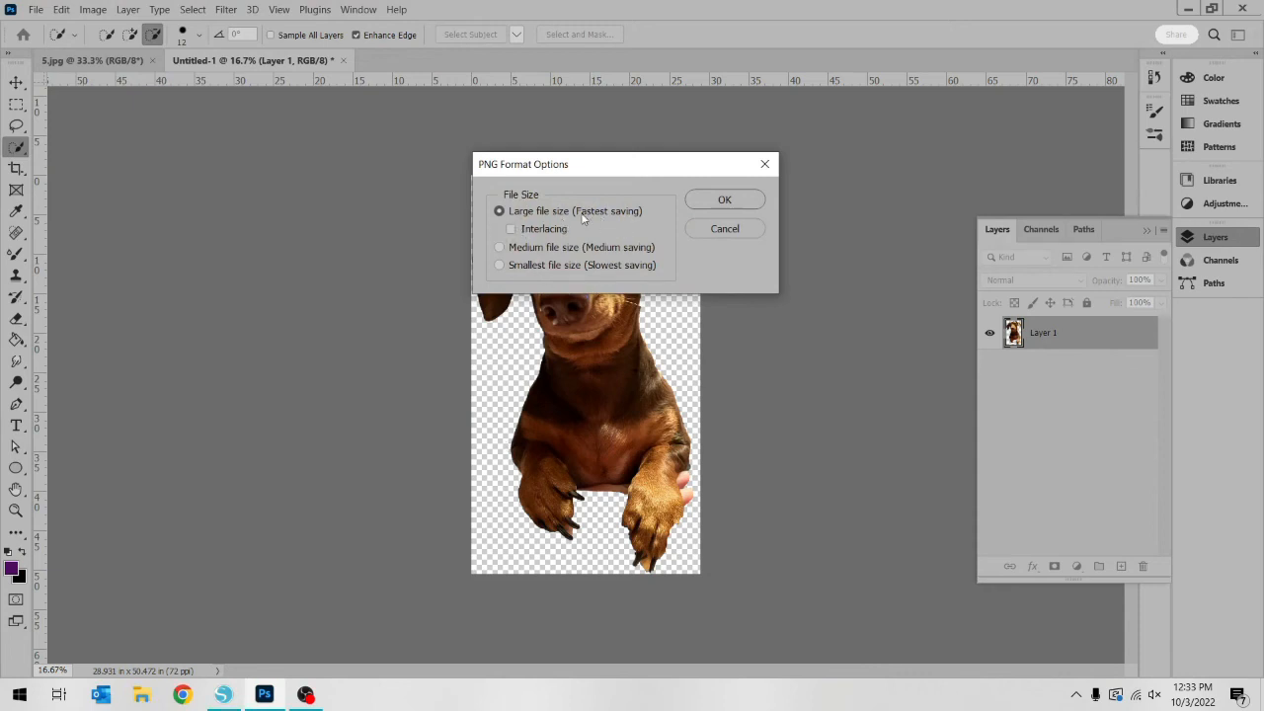
{"action": "left_click", "coordinate": [711, 202]}
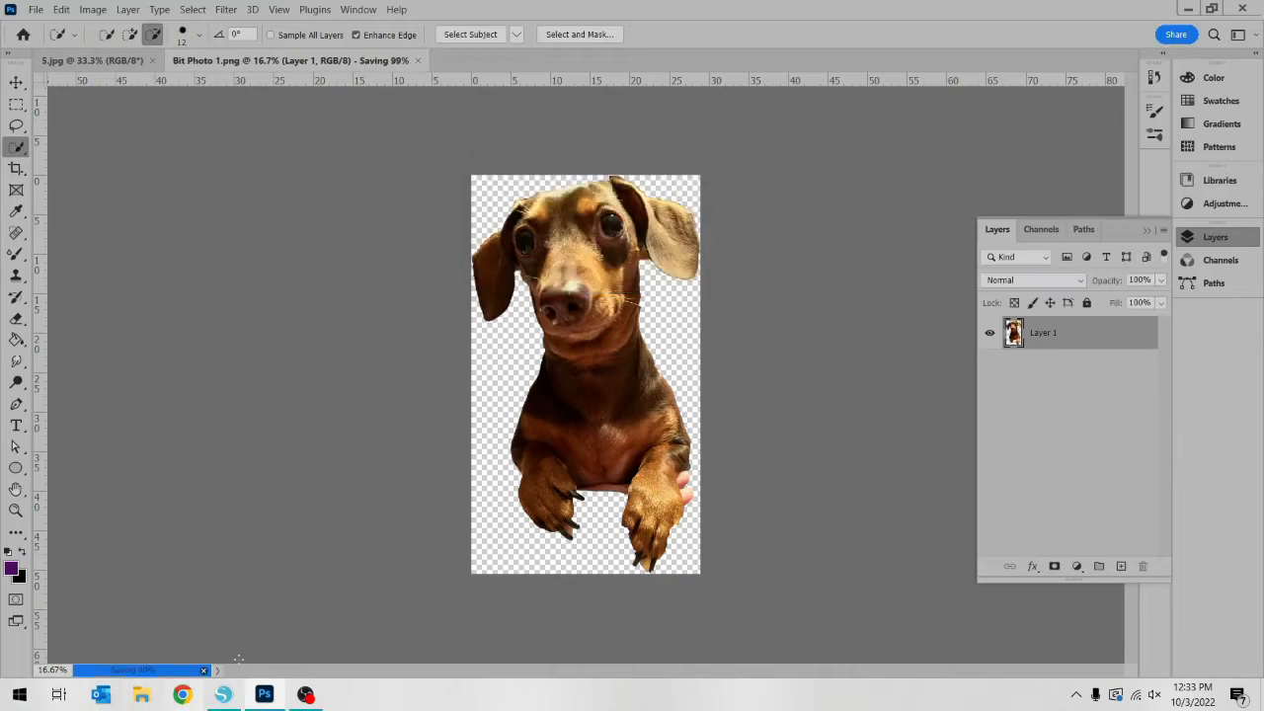
Switch to Silhouette Studio, bring the whole Fall with Dogs design into view, and close the page setup options
{"action": "left_click", "coordinate": [223, 694]}
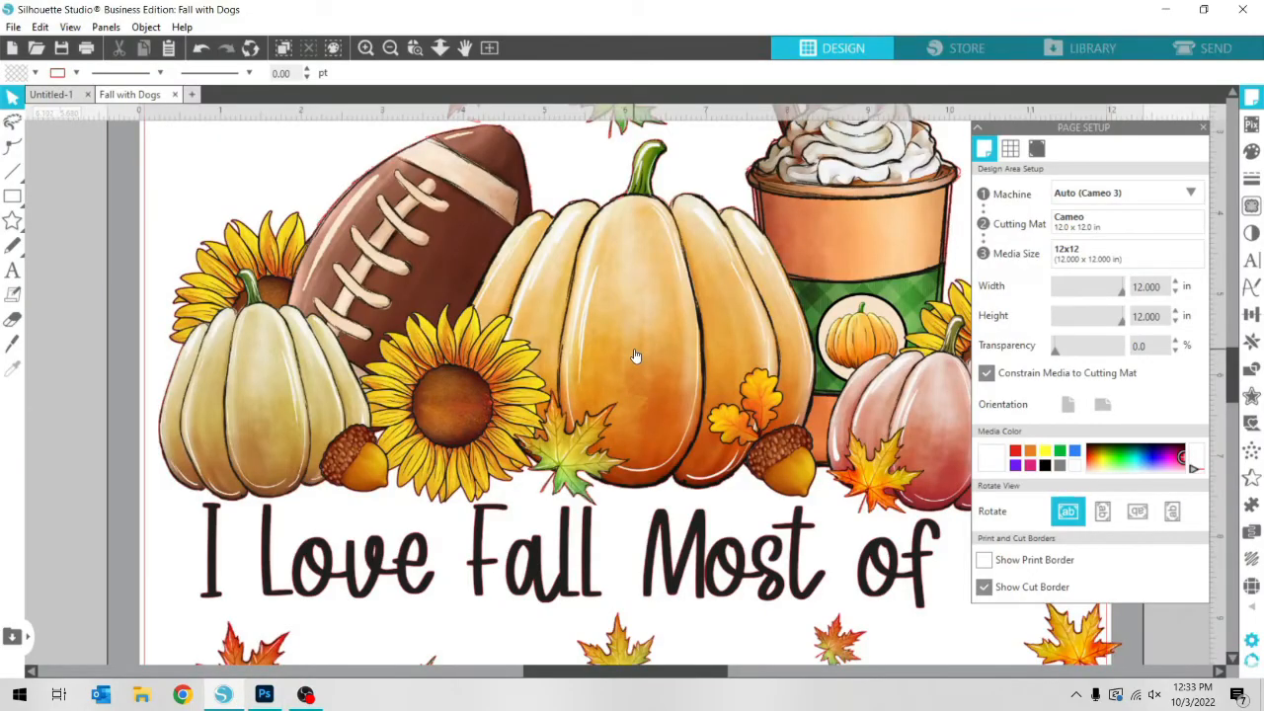
{"action": "scroll", "coordinate": [636, 356], "scroll_direction": "down", "scroll_amount": 1}
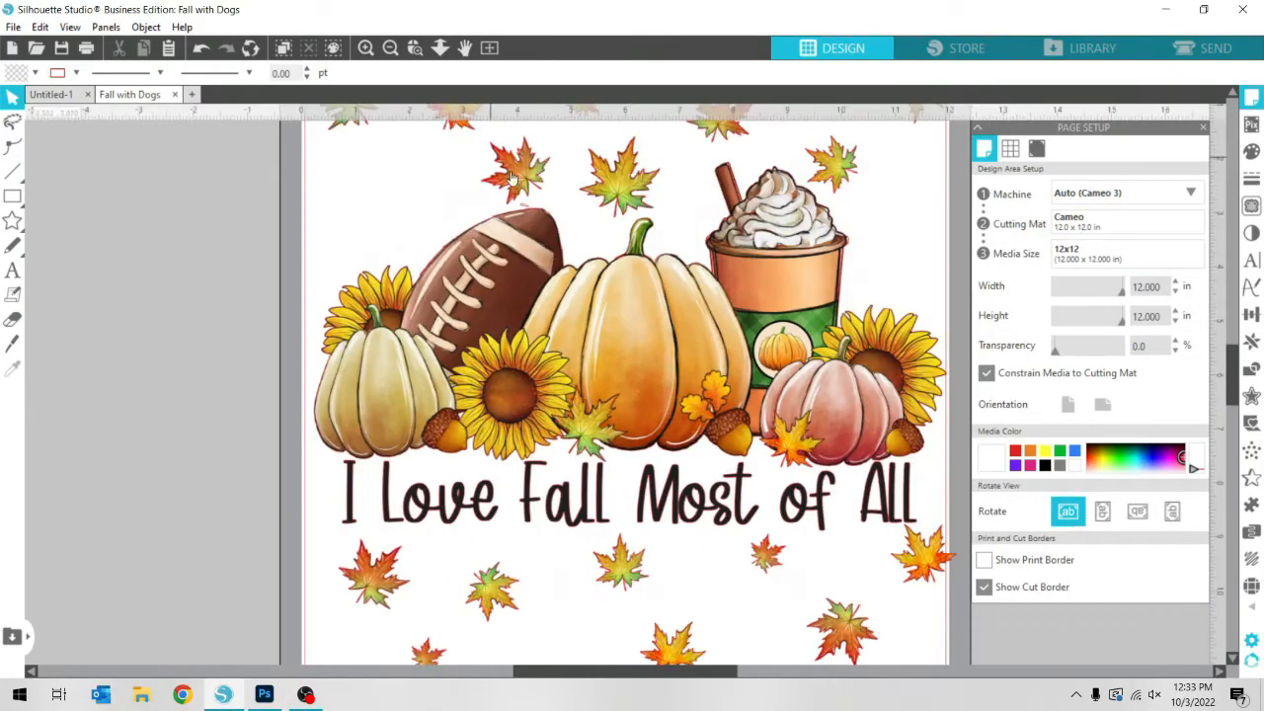
{"action": "scroll", "coordinate": [580, 242], "scroll_direction": "up", "scroll_amount": 2}
{"action": "scroll", "coordinate": [579, 242], "scroll_direction": "down", "scroll_amount": 1}
{"action": "scroll", "coordinate": [579, 242], "scroll_direction": "down", "scroll_amount": 1}
{"action": "scroll", "coordinate": [688, 250], "scroll_direction": "down", "scroll_amount": 1}
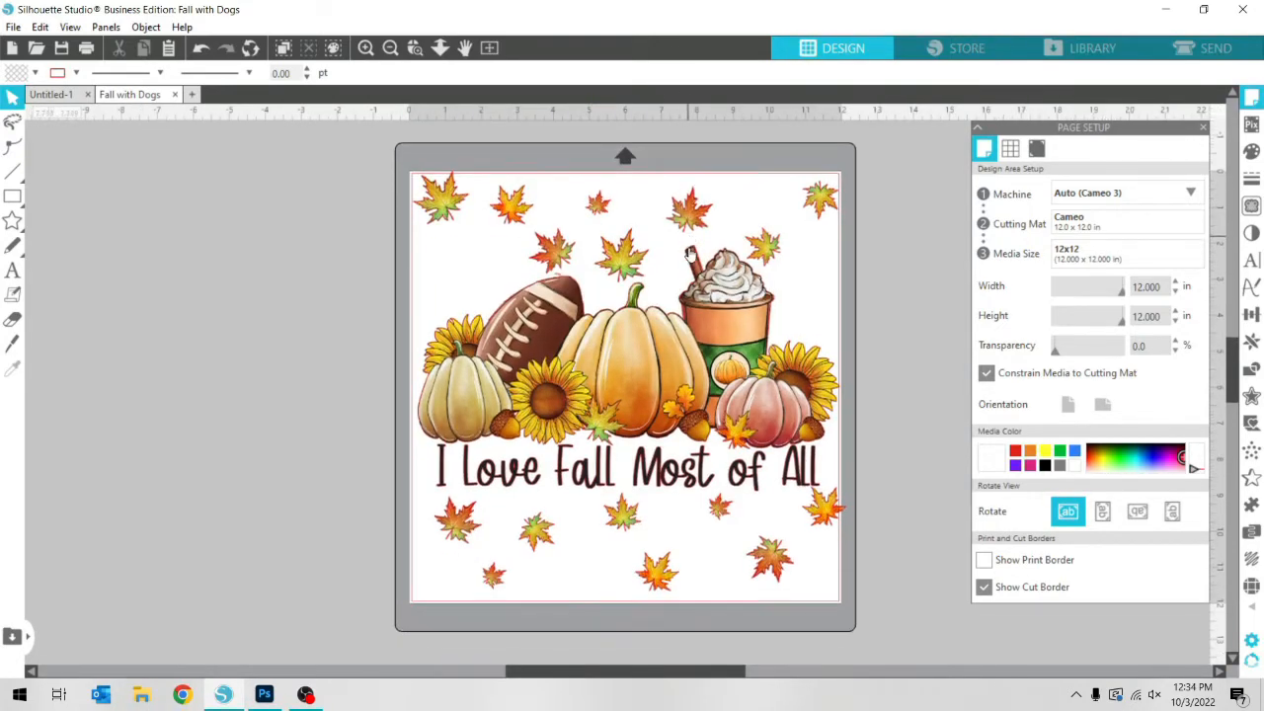
{"action": "left_click", "coordinate": [1201, 127]}
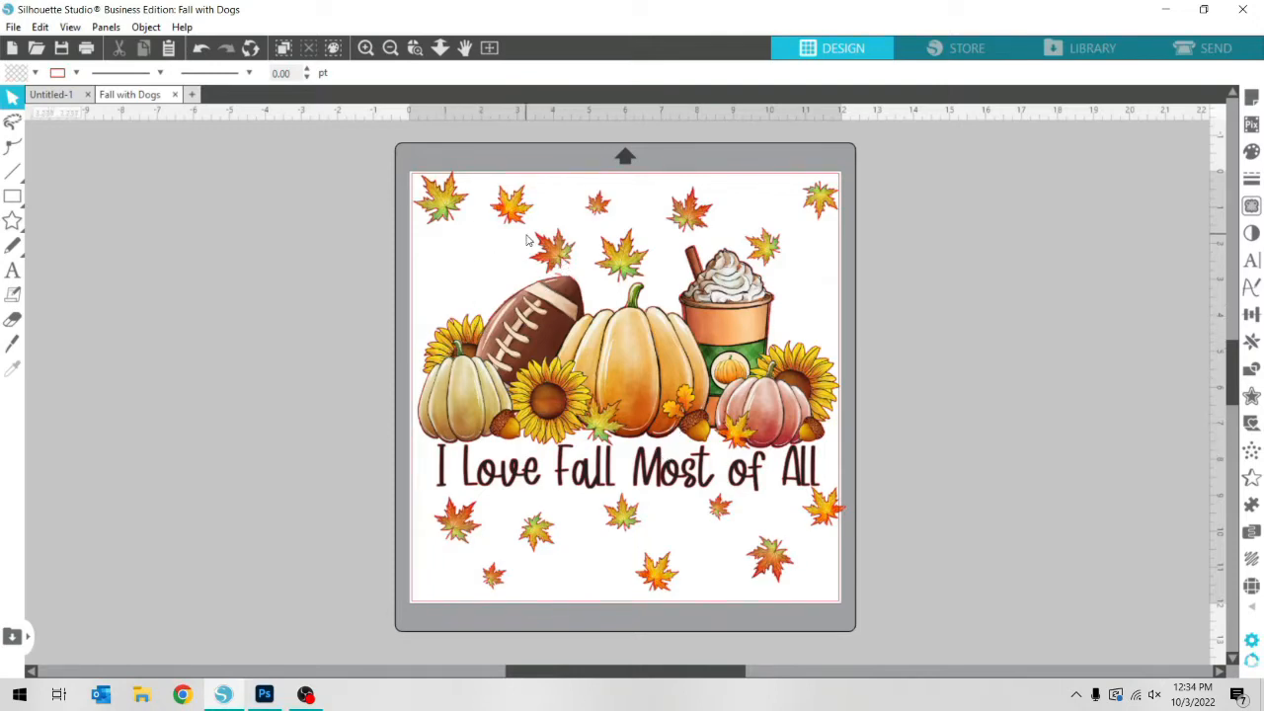
Open the DKdesigns I Love Fall Most Of All image from the Downloads folder
{"action": "left_click", "coordinate": [36, 48]}
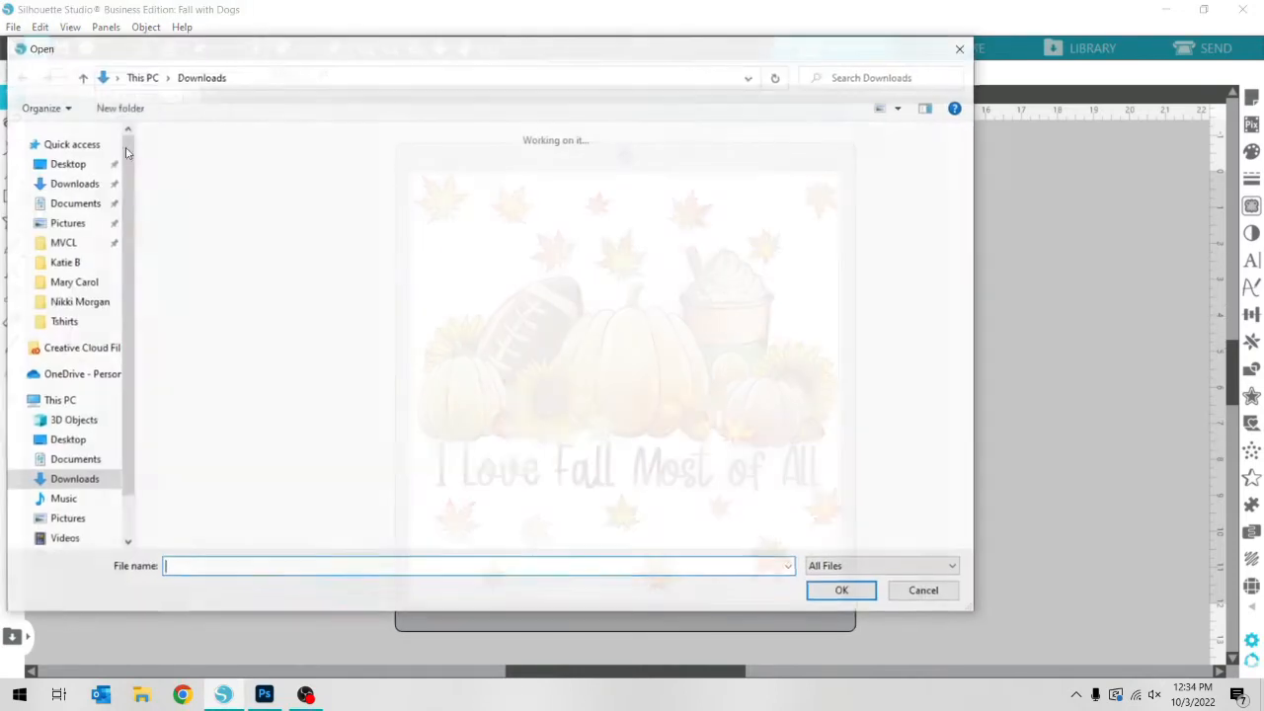
{"action": "scroll", "coordinate": [475, 281], "scroll_direction": "down", "scroll_amount": 10}
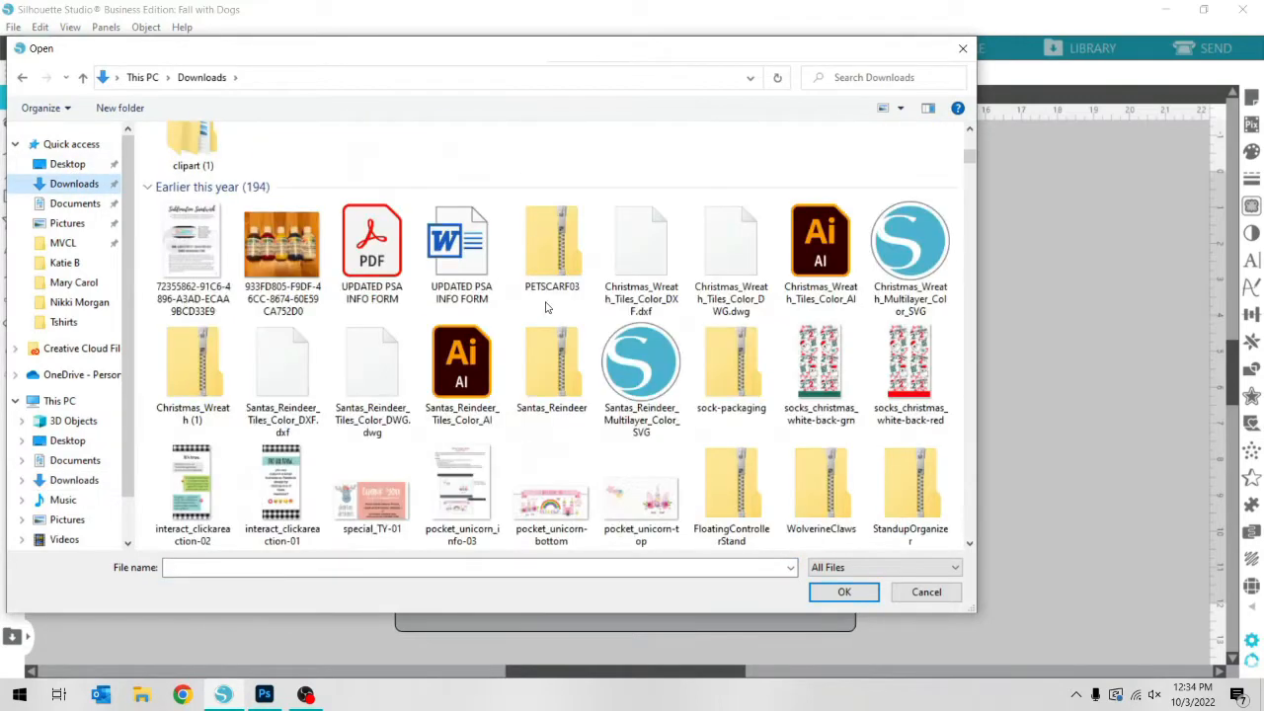
{"action": "scroll", "coordinate": [549, 309], "scroll_direction": "up", "scroll_amount": 2}
{"action": "scroll", "coordinate": [549, 309], "scroll_direction": "down", "scroll_amount": 2}
{"action": "scroll", "coordinate": [549, 309], "scroll_direction": "up", "scroll_amount": 5}
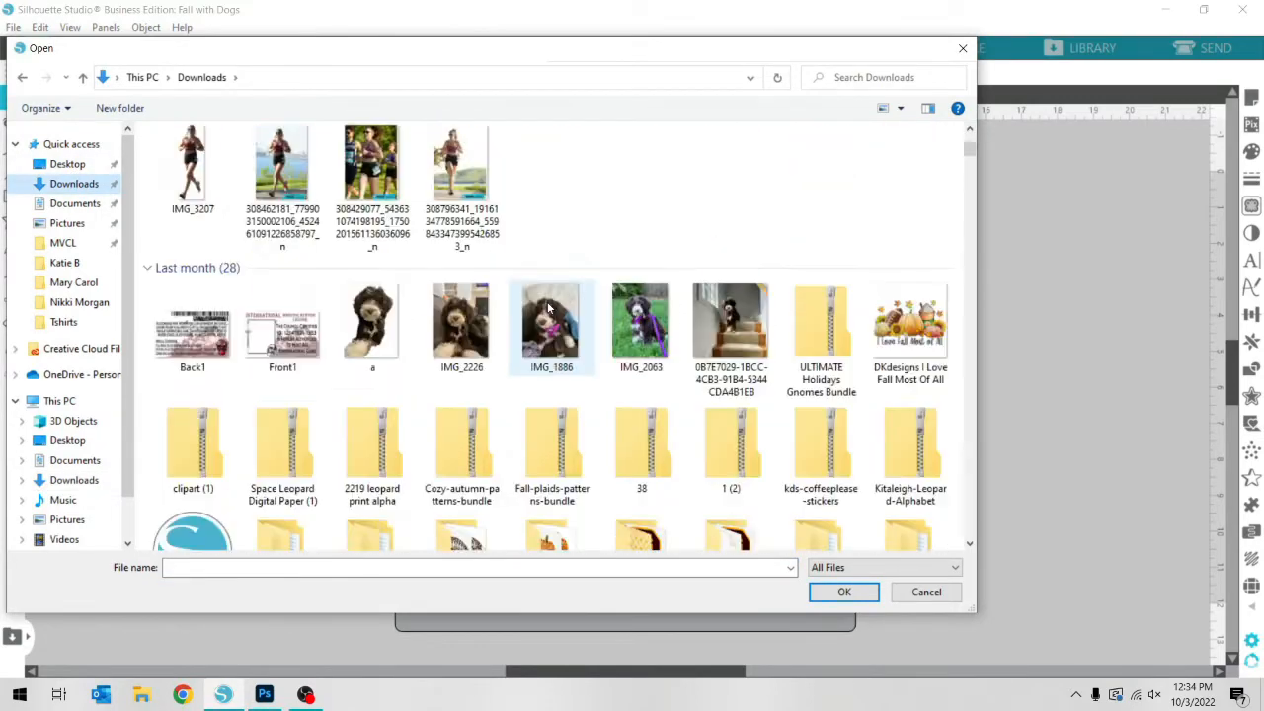
{"action": "double_click", "coordinate": [869, 324]}
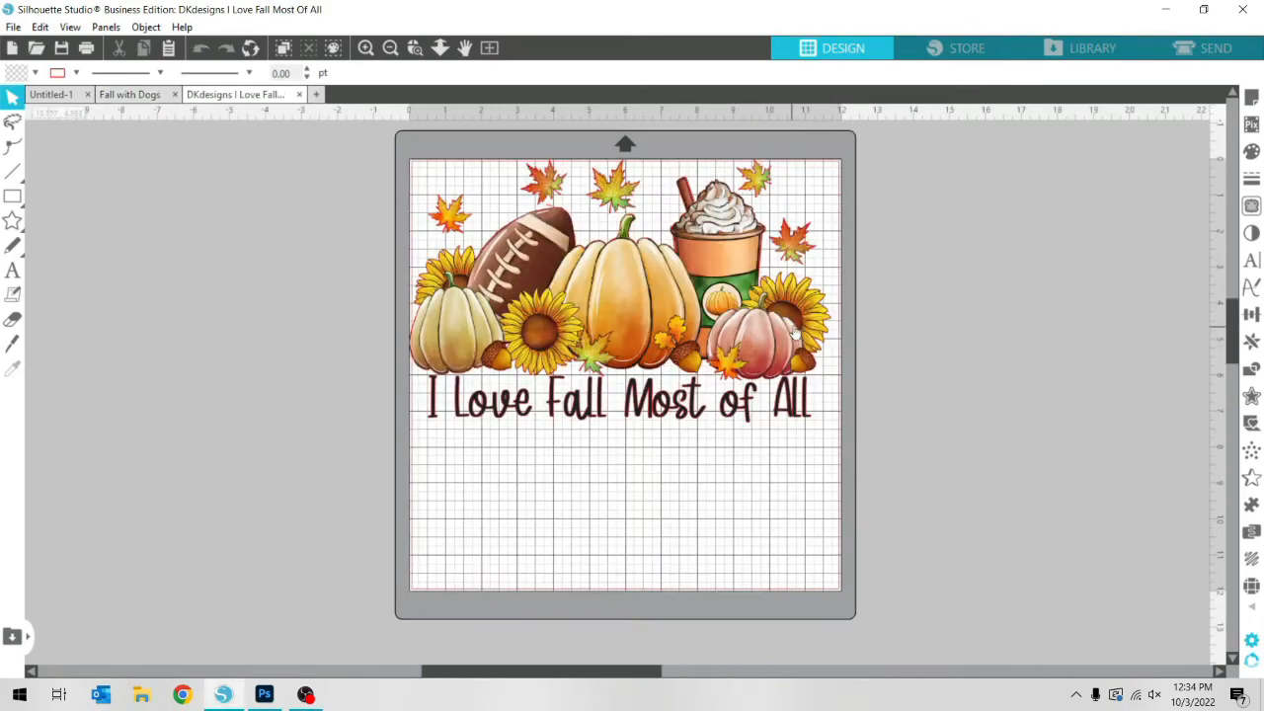
Move the fall design down so it sits roughly centred on the page, and deselect it
{"action": "left_click_drag", "start_coordinate": [597, 298], "coordinate": [622, 363]}
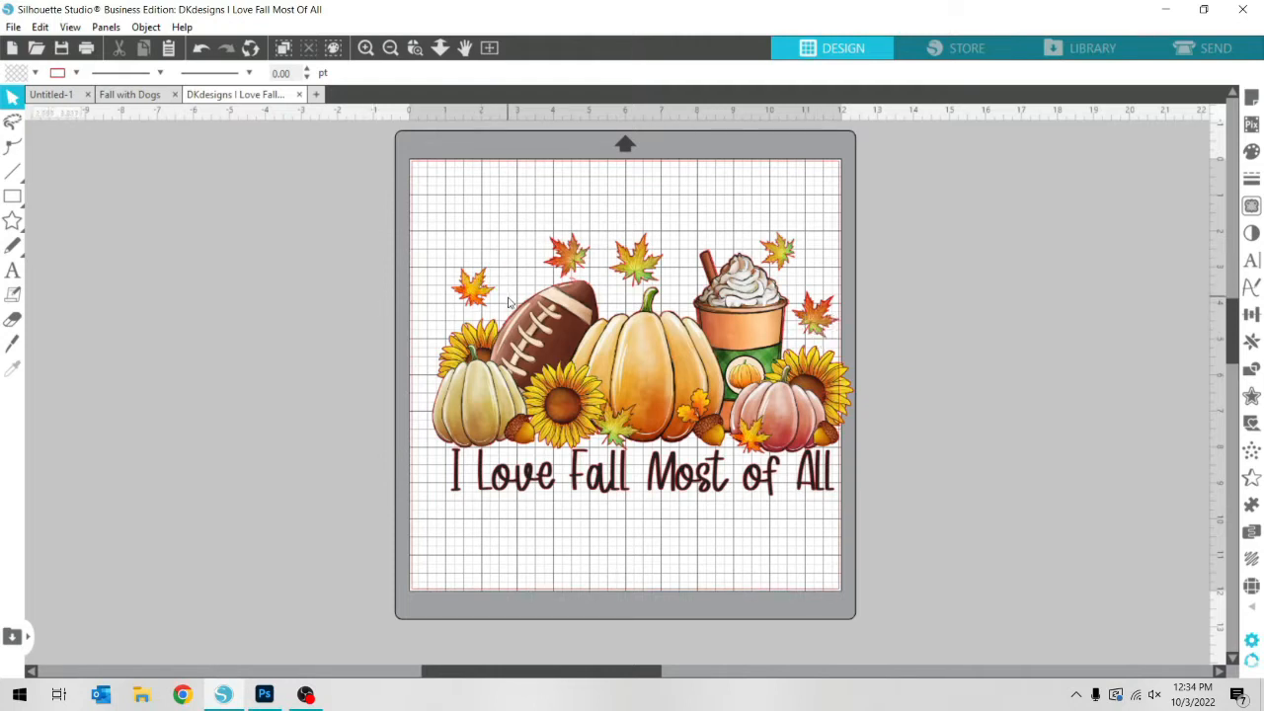
{"action": "left_click_drag", "start_coordinate": [675, 339], "coordinate": [666, 336]}
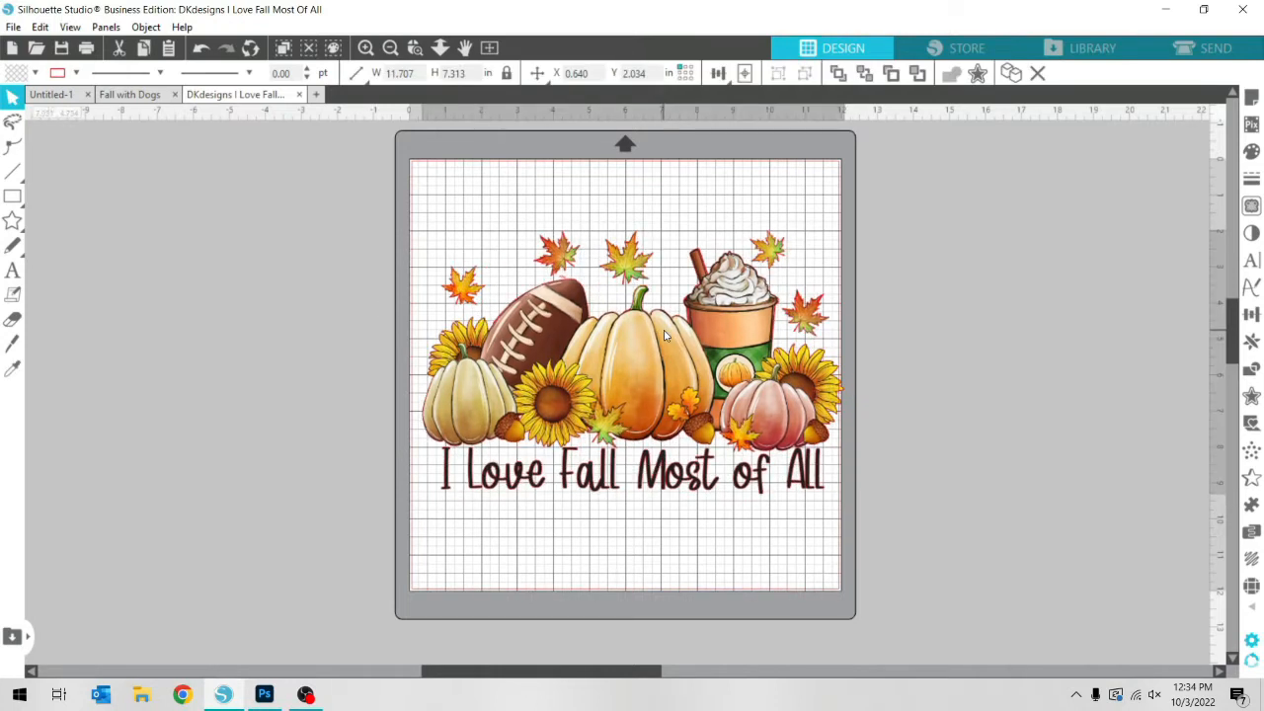
{"action": "key", "text": "Escape"}
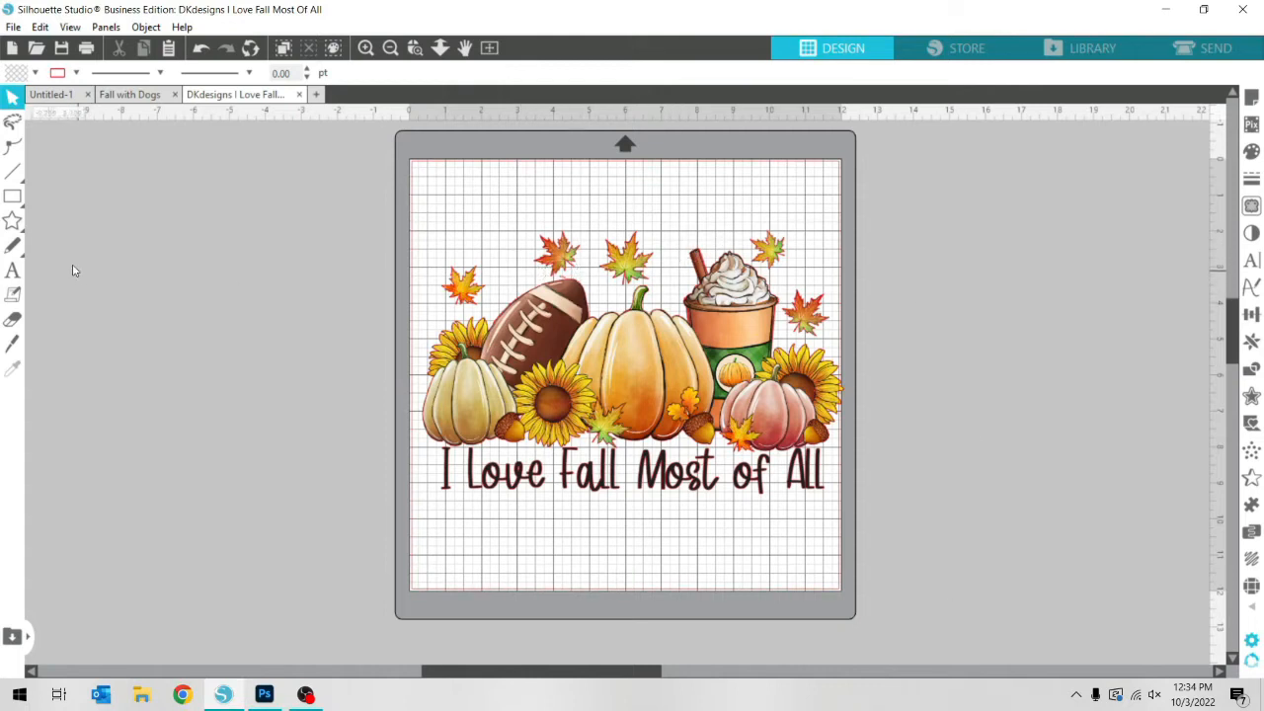
Draw an ellipse about 1.55 x 1.46 in around the orange leaf above the far-left sunflower
{"action": "mouse_move", "coordinate": [13, 202]}
{"action": "left_click", "coordinate": [87, 196]}
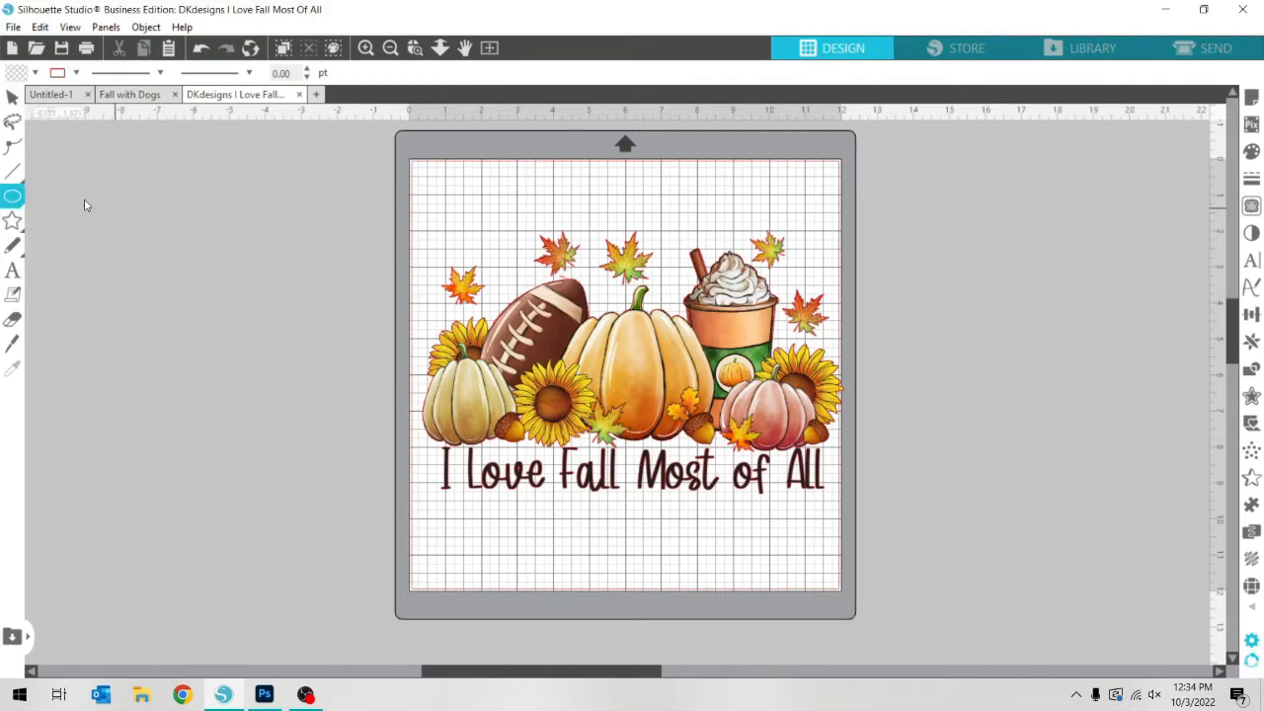
{"action": "mouse_move", "coordinate": [12, 197]}
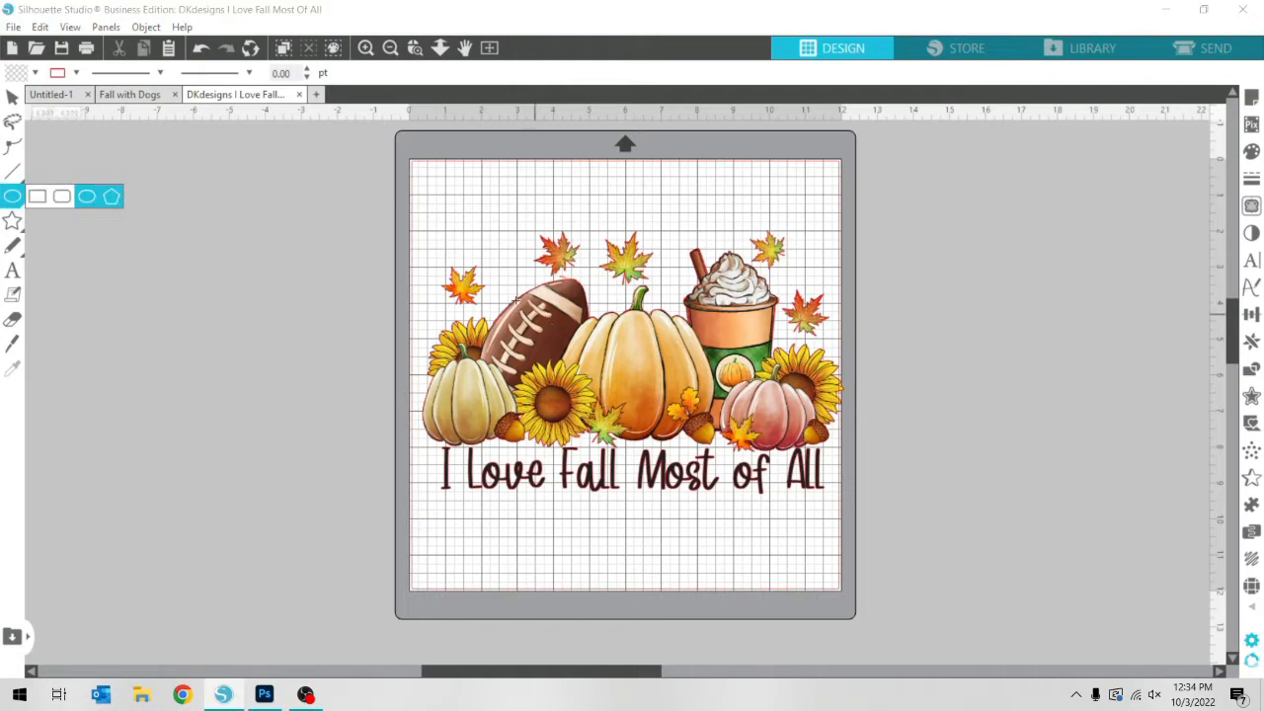
{"action": "left_click", "coordinate": [91, 205]}
{"action": "left_click_drag", "start_coordinate": [437, 263], "coordinate": [487, 302]}
{"action": "left_click", "coordinate": [12, 97]}
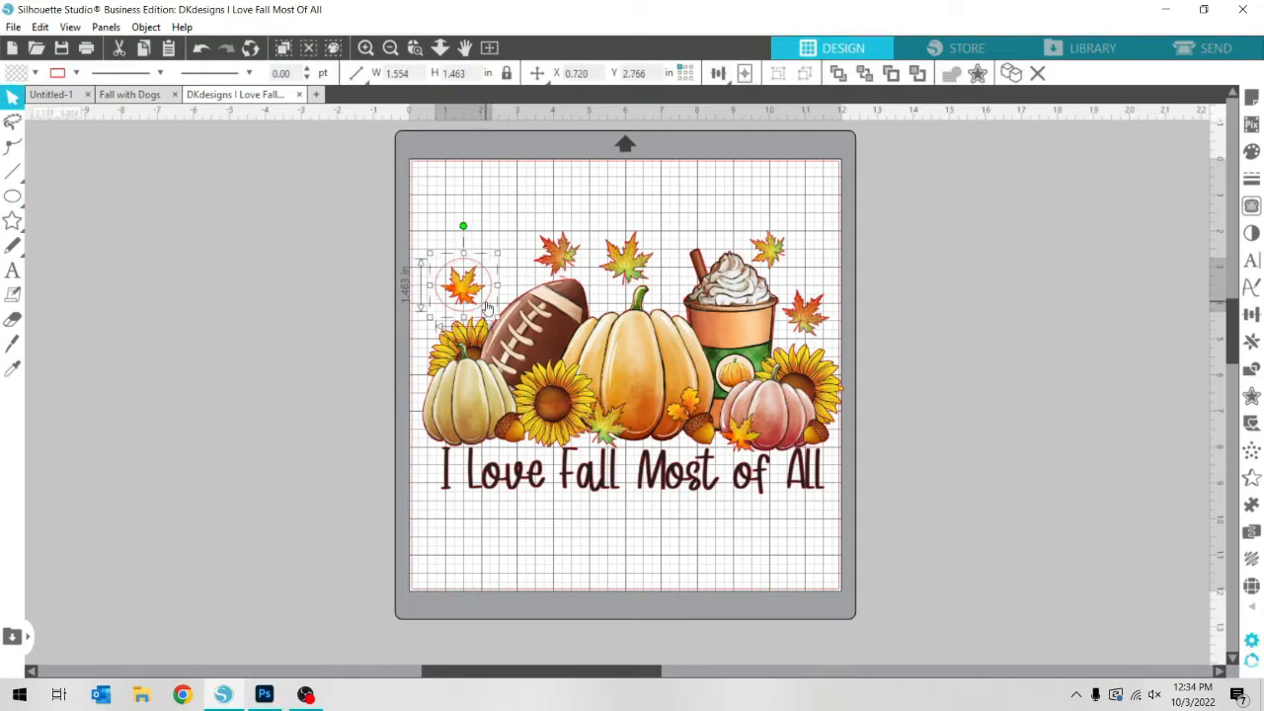
Duplicate the leaf ellipse and place the copy around the red leaf above the football
{"action": "key", "text": "i"}
{"action": "key", "text": "ctrl+v"}
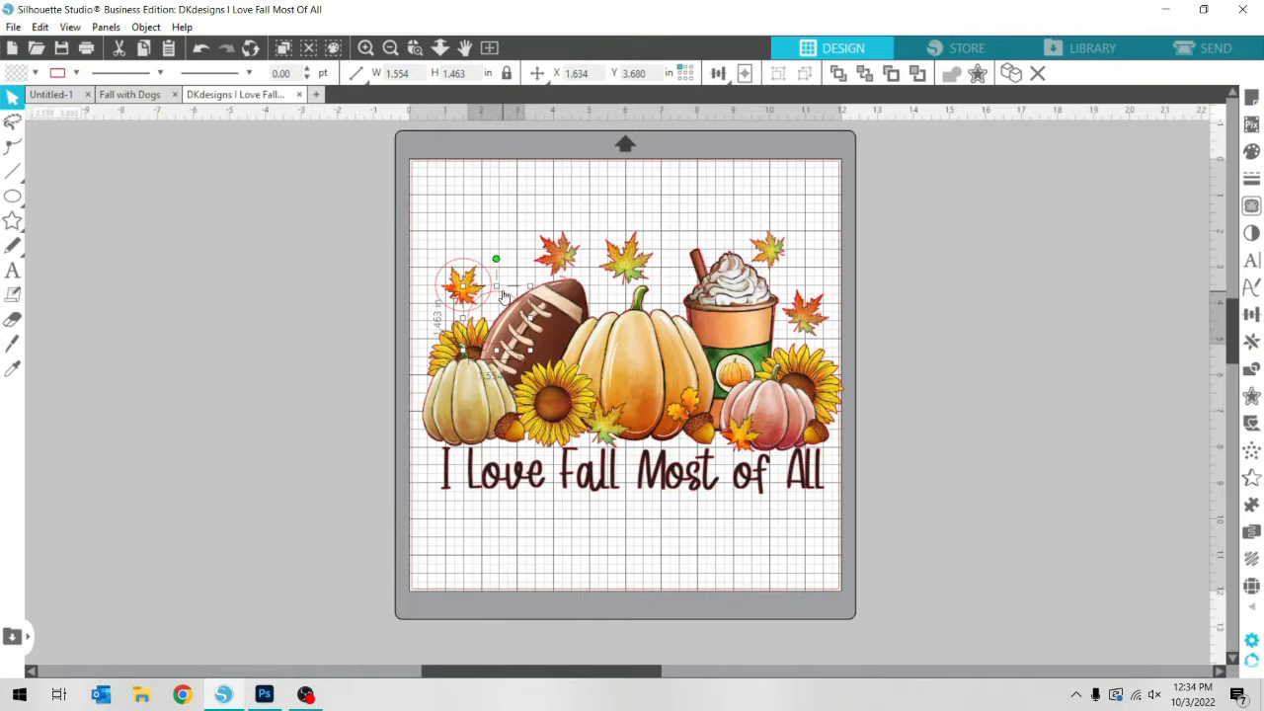
{"action": "left_click_drag", "start_coordinate": [503, 293], "coordinate": [563, 232]}
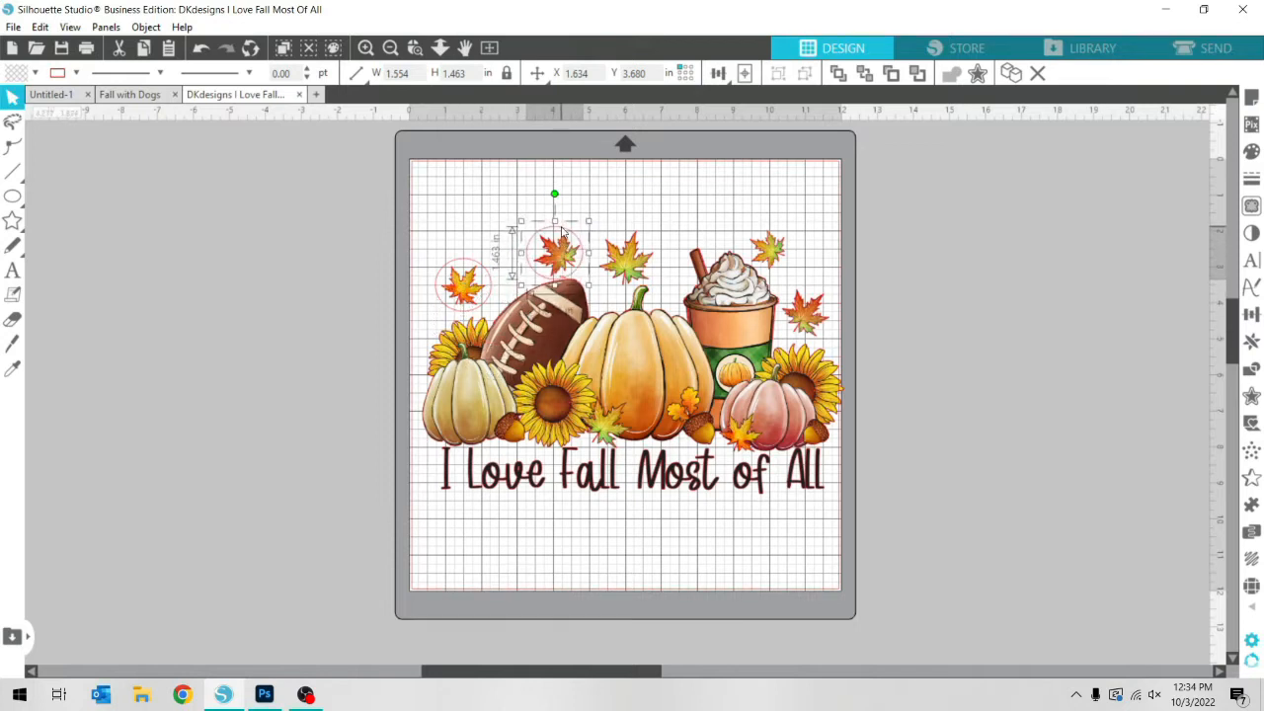
Place another ellipse copy around the leaf above the middle pumpkin and enlarge it to enclose the whole leaf
{"action": "key", "text": "ctrl+v"}
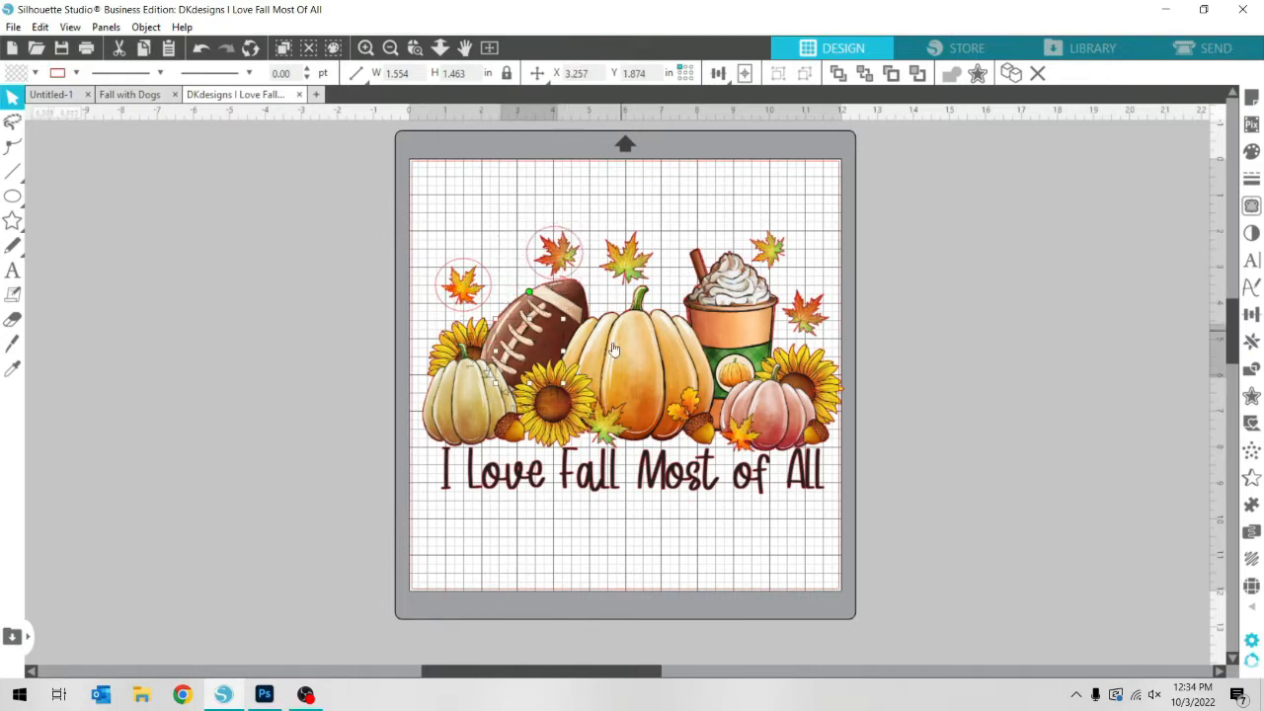
{"action": "left_click_drag", "start_coordinate": [556, 352], "coordinate": [613, 281]}
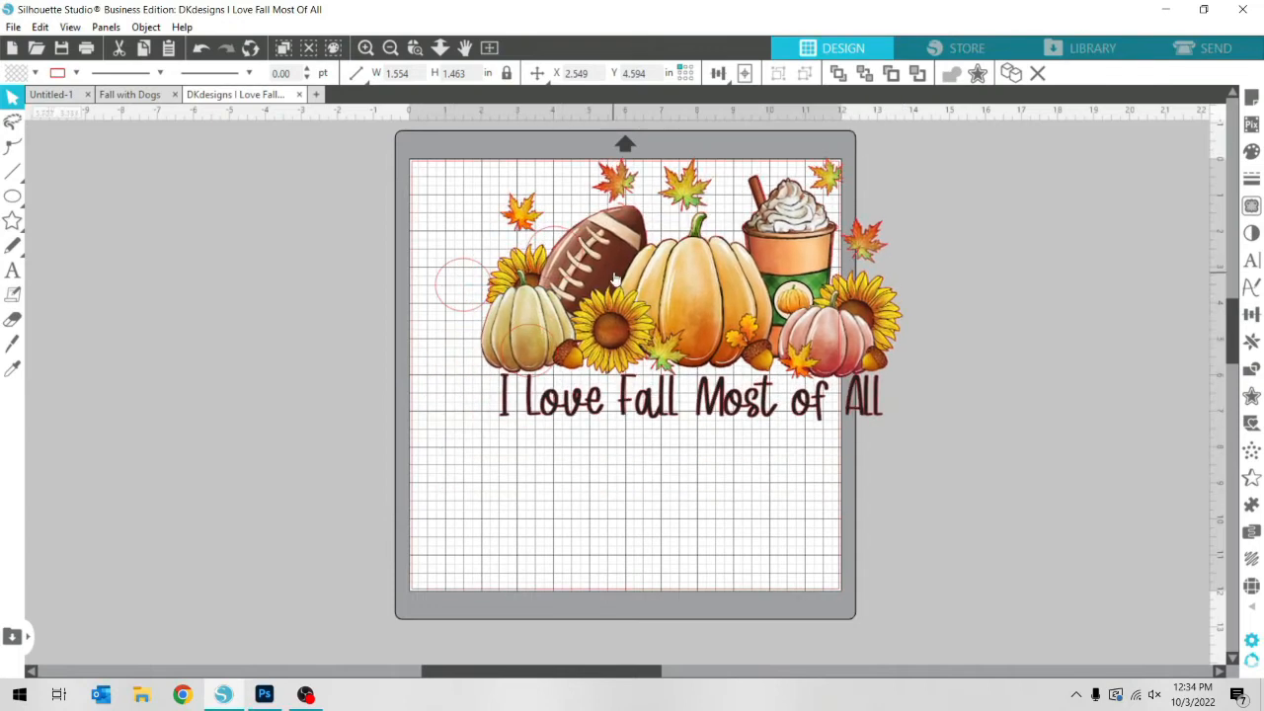
{"action": "key", "text": "ctrl+z"}
{"action": "left_click", "coordinate": [544, 337]}
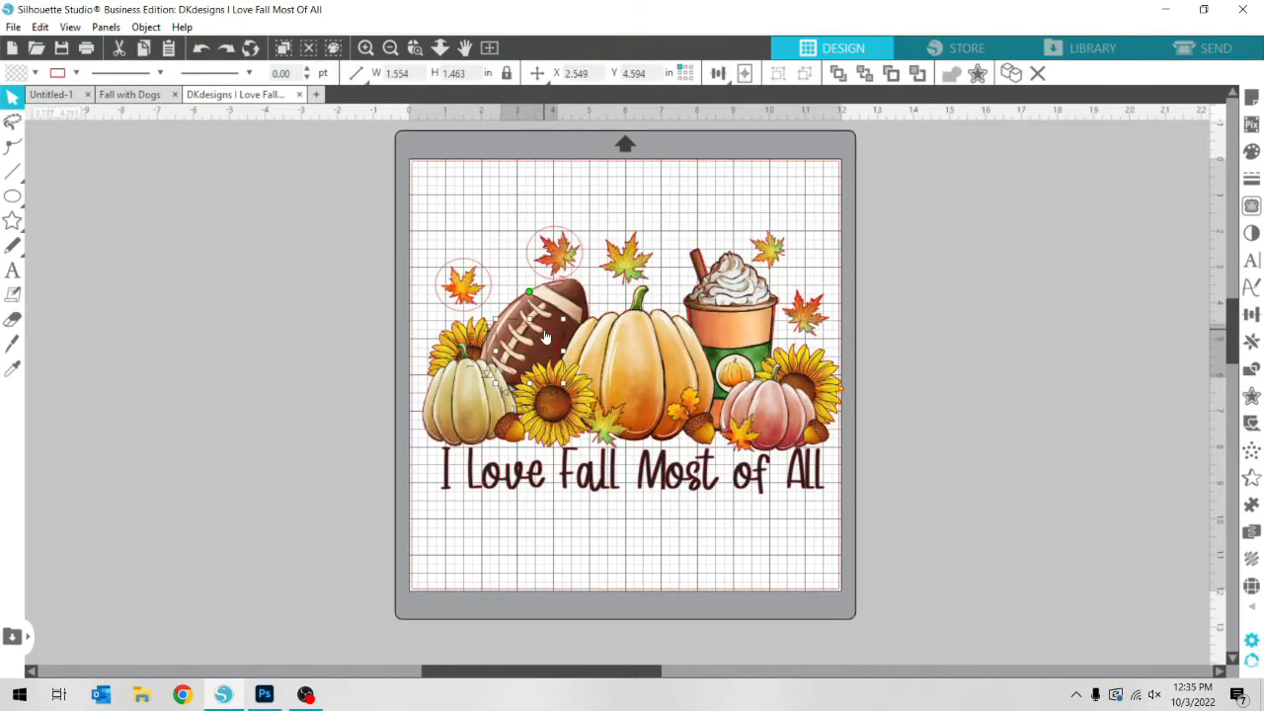
{"action": "key", "text": "Up"}
{"action": "key", "text": "Up"}
{"action": "key", "text": "Up"}
{"action": "key", "text": "Up"}
{"action": "key", "text": "Up"}
{"action": "key", "text": "Up"}
{"action": "key", "text": "Up"}
{"action": "key", "text": "Up"}
{"action": "key", "text": "Up"}
{"action": "key", "text": "Up"}
{"action": "key", "text": "Up"}
{"action": "key", "text": "Up"}
{"action": "key", "text": "Up"}
{"action": "key", "text": "Up"}
{"action": "key", "text": "Up"}
{"action": "key", "text": "Up"}
{"action": "key", "text": "Up"}
{"action": "key", "text": "Up"}
{"action": "key", "text": "Up"}
{"action": "key", "text": "Up"}
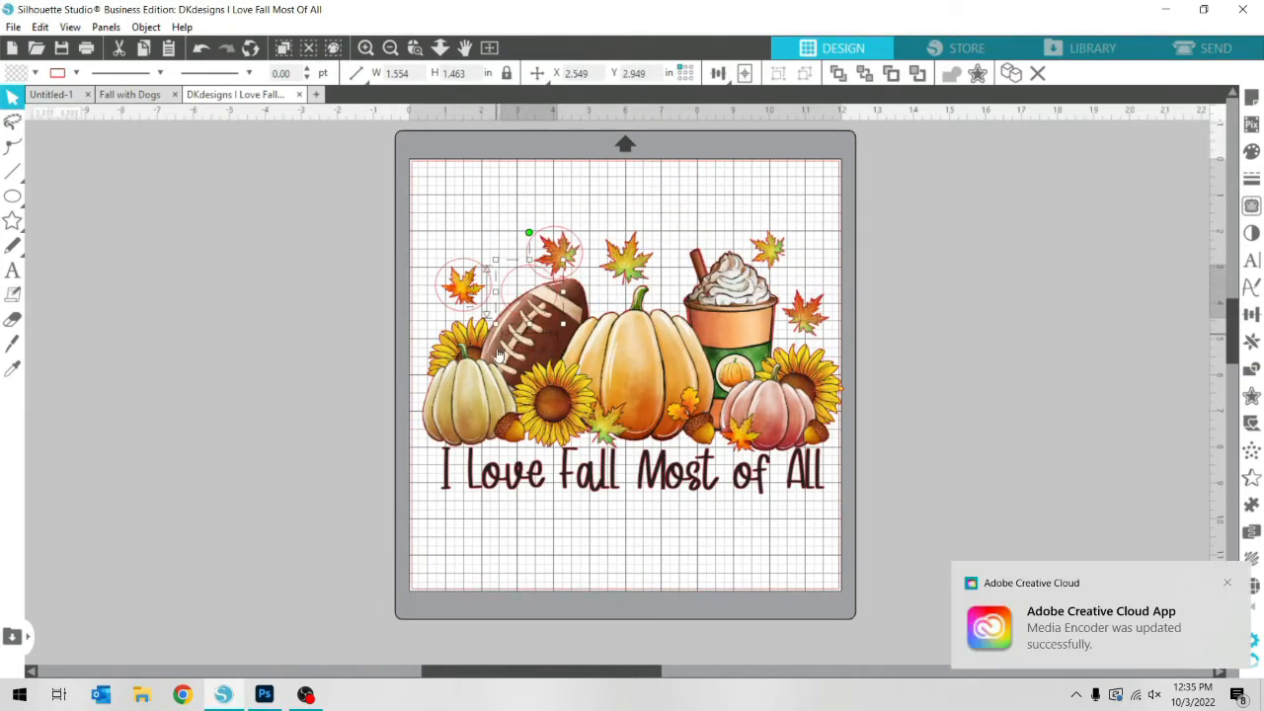
{"action": "left_click_drag", "start_coordinate": [522, 271], "coordinate": [586, 217]}
{"action": "left_click_drag", "start_coordinate": [668, 296], "coordinate": [669, 300]}
{"action": "right_click", "coordinate": [642, 399]}
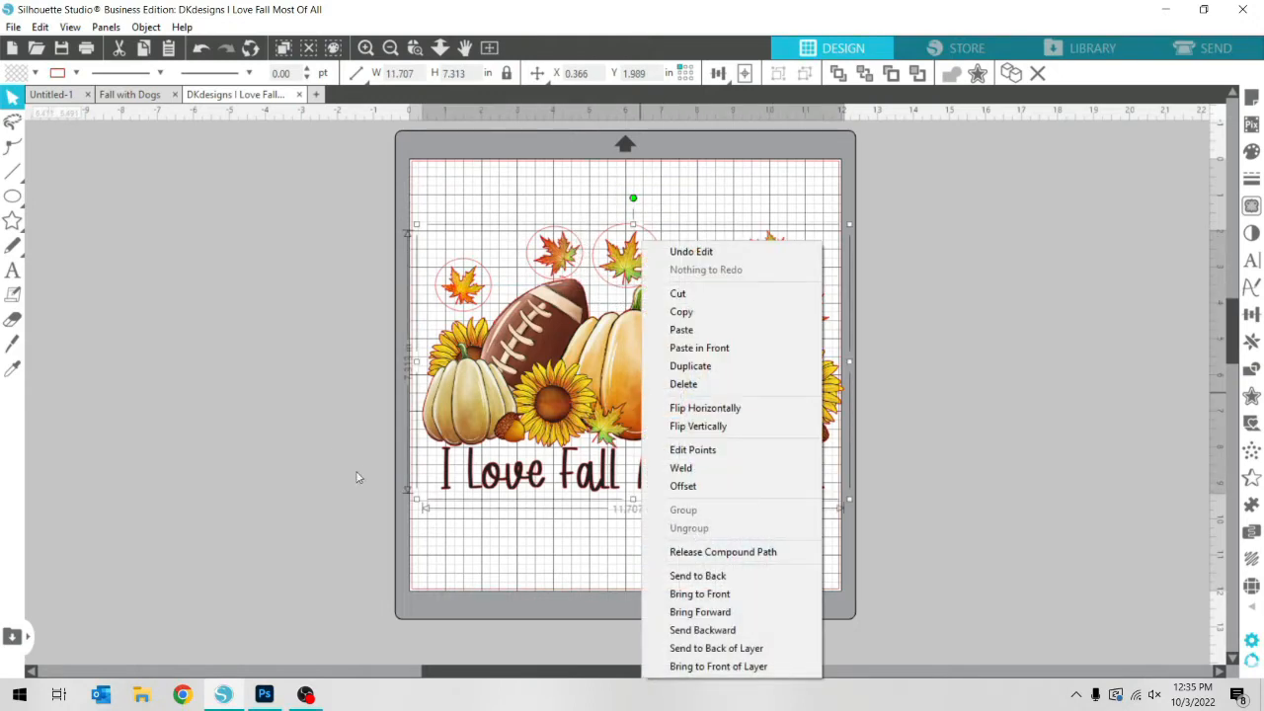
{"action": "left_click", "coordinate": [384, 371]}
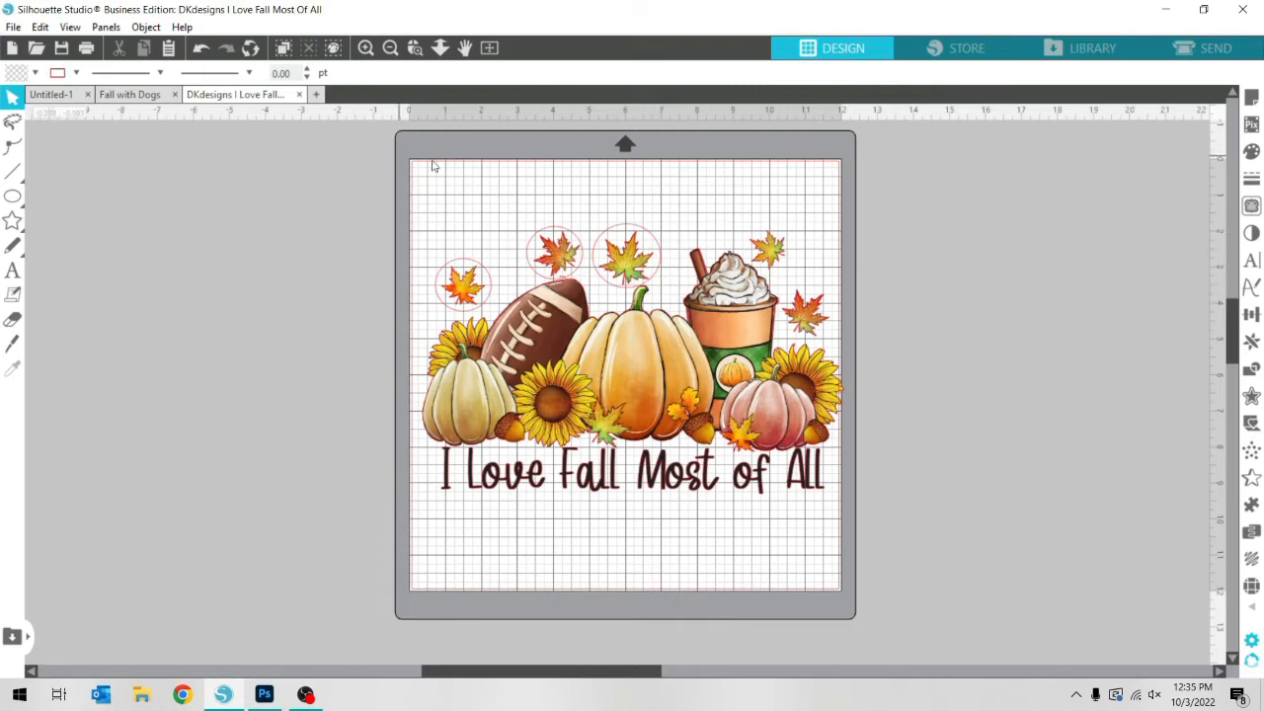
Place ellipse copies around the two leaves beside the coffee cup, sizing the lower one to about 1.70 x 1.60 in
{"action": "left_click", "coordinate": [590, 374]}
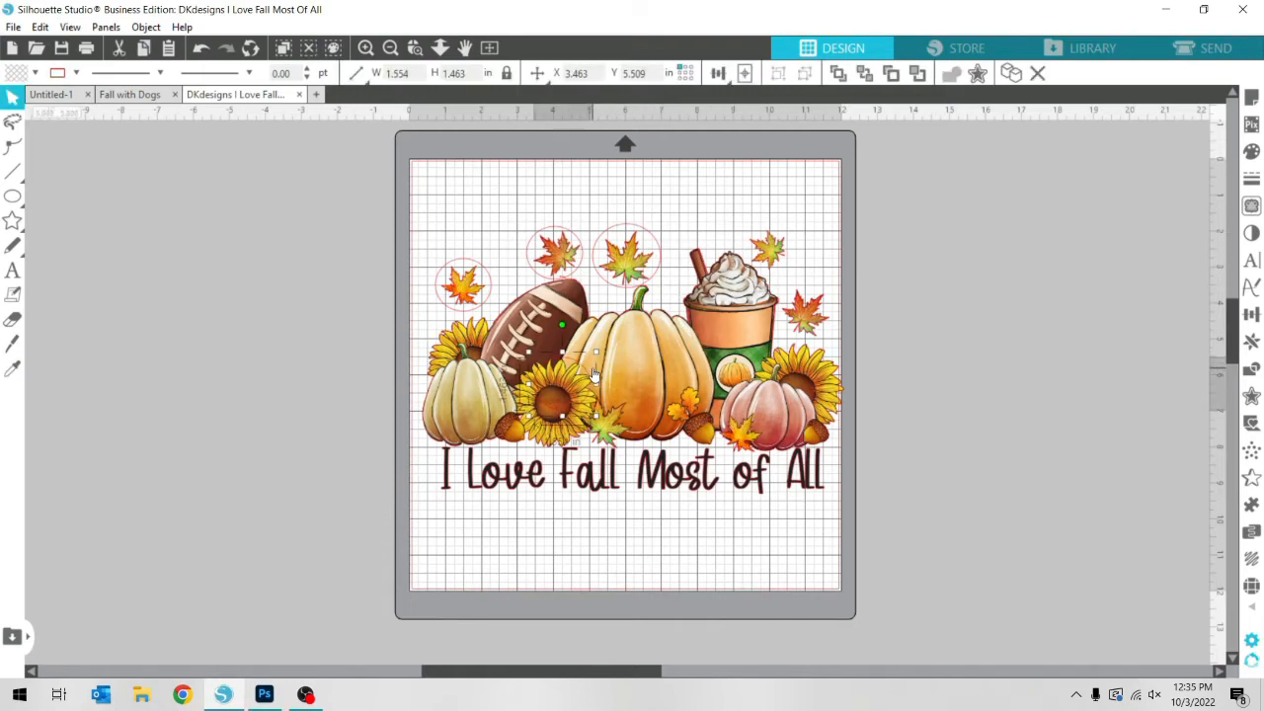
{"action": "left_click_drag", "start_coordinate": [595, 374], "coordinate": [771, 227]}
{"action": "key", "text": "i"}
{"action": "key", "text": "ctrl+v"}
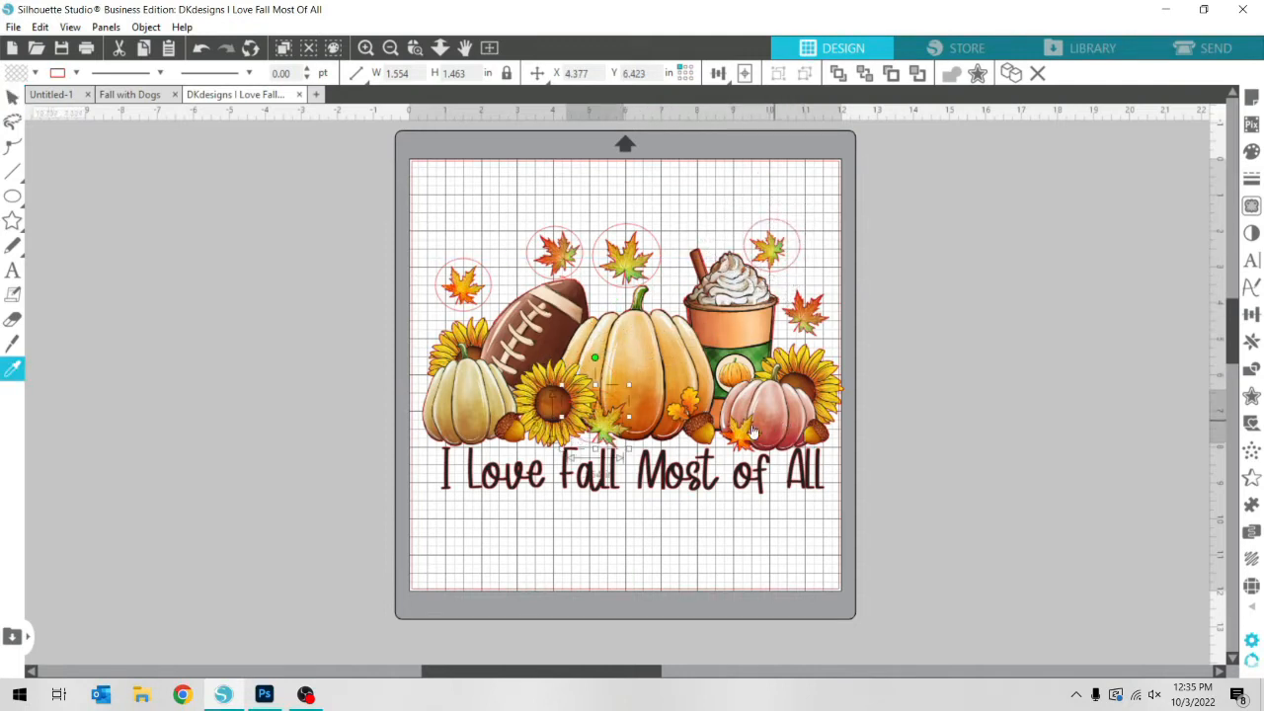
{"action": "key", "text": "v"}
{"action": "left_click_drag", "start_coordinate": [618, 402], "coordinate": [828, 297]}
{"action": "left_click_drag", "start_coordinate": [840, 348], "coordinate": [835, 335]}
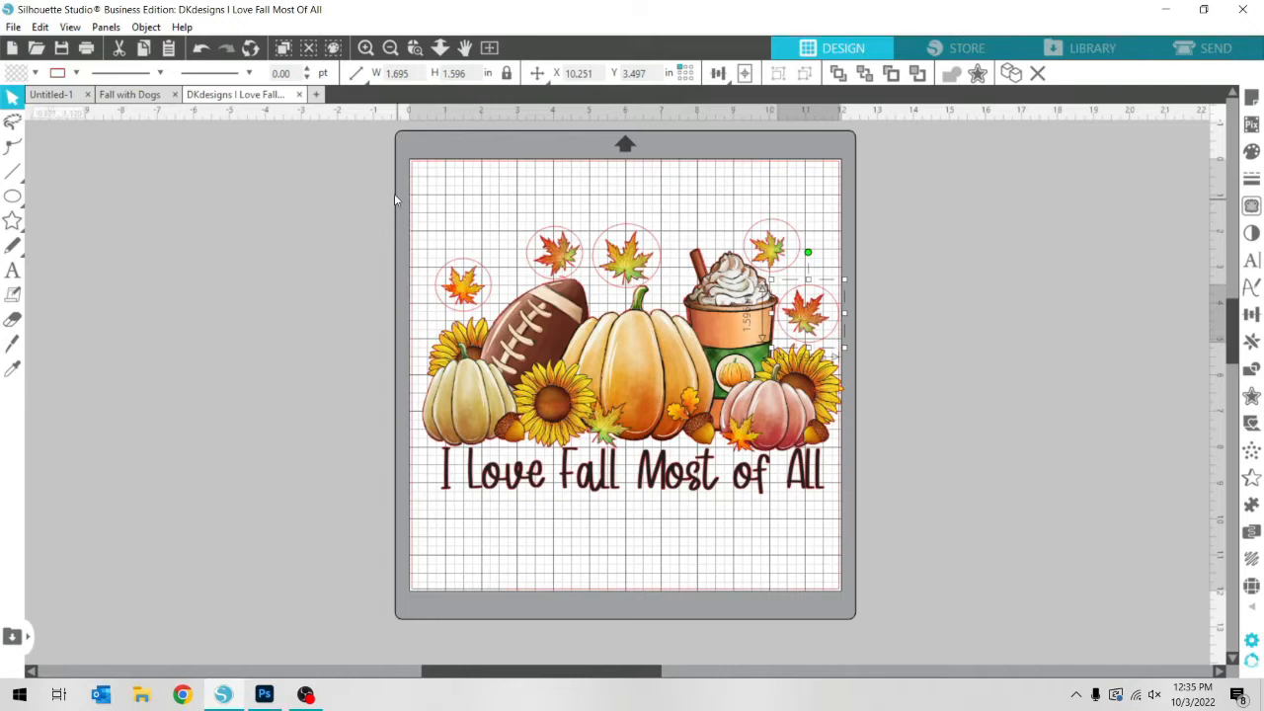
Try Crop on the design together with all five leaf ellipses, and undo it
{"action": "left_click_drag", "start_coordinate": [365, 173], "coordinate": [920, 585]}
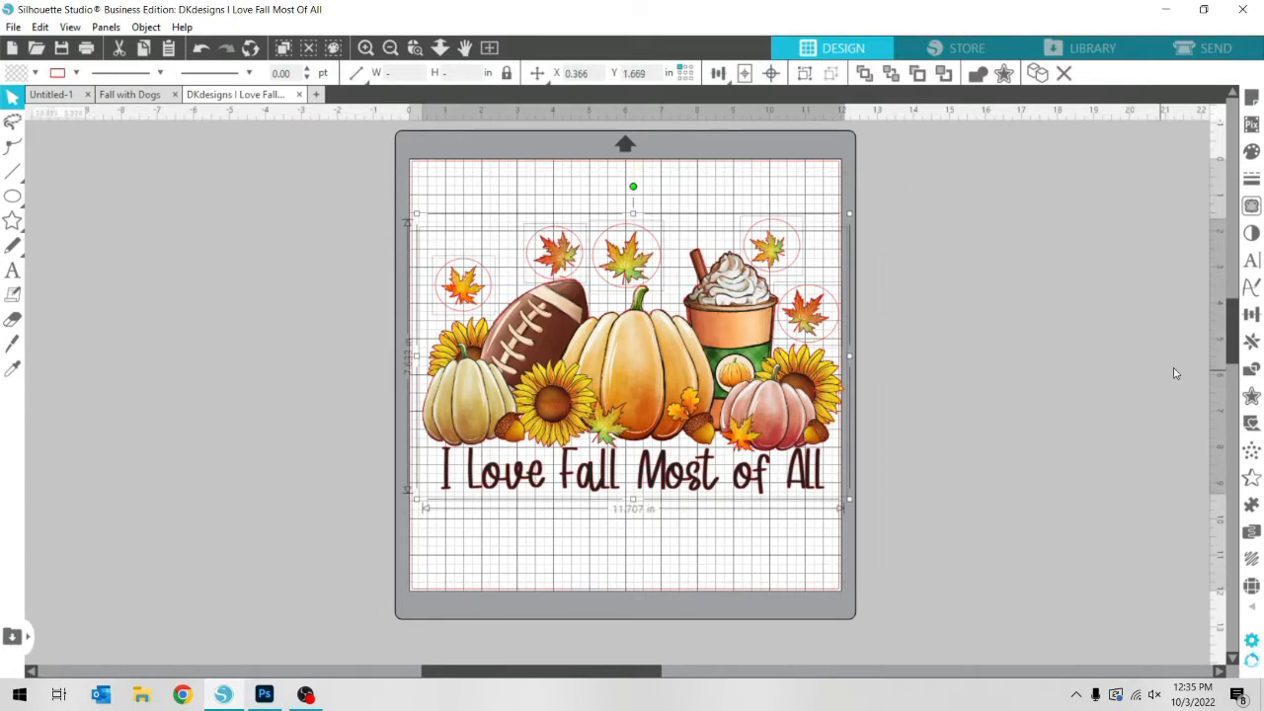
{"action": "left_click", "coordinate": [1251, 369]}
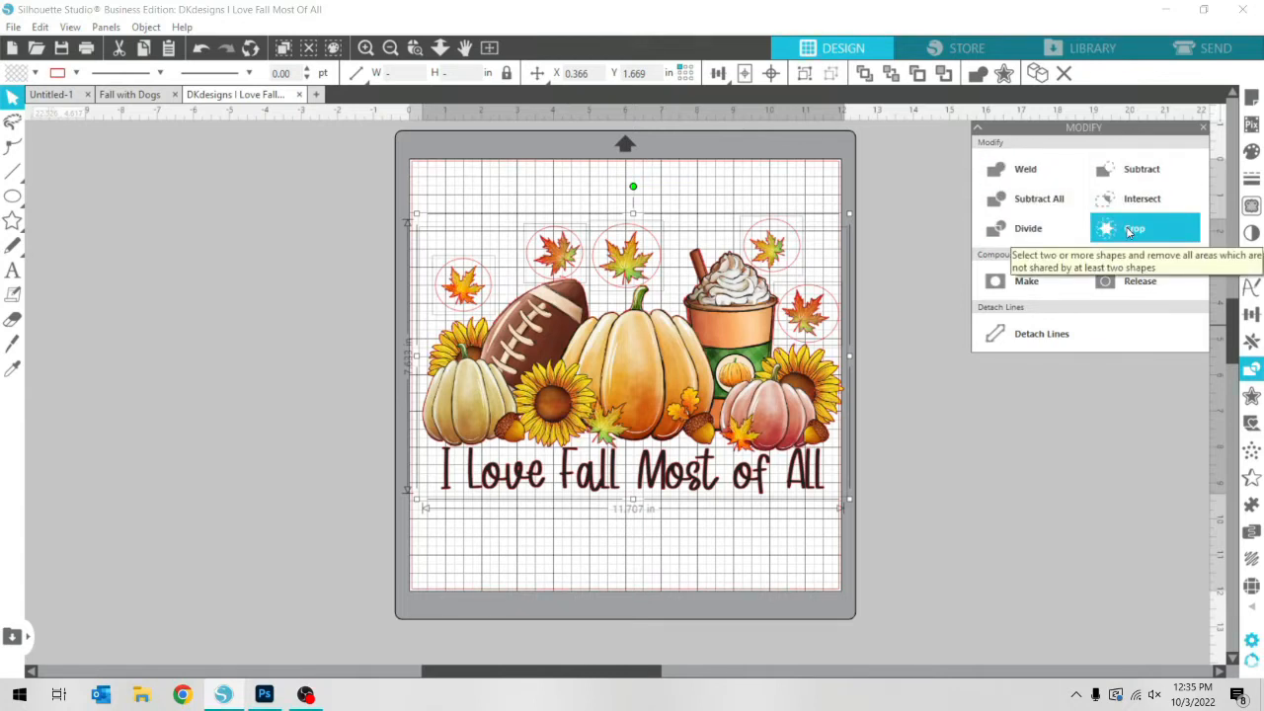
{"action": "left_click", "coordinate": [1129, 233]}
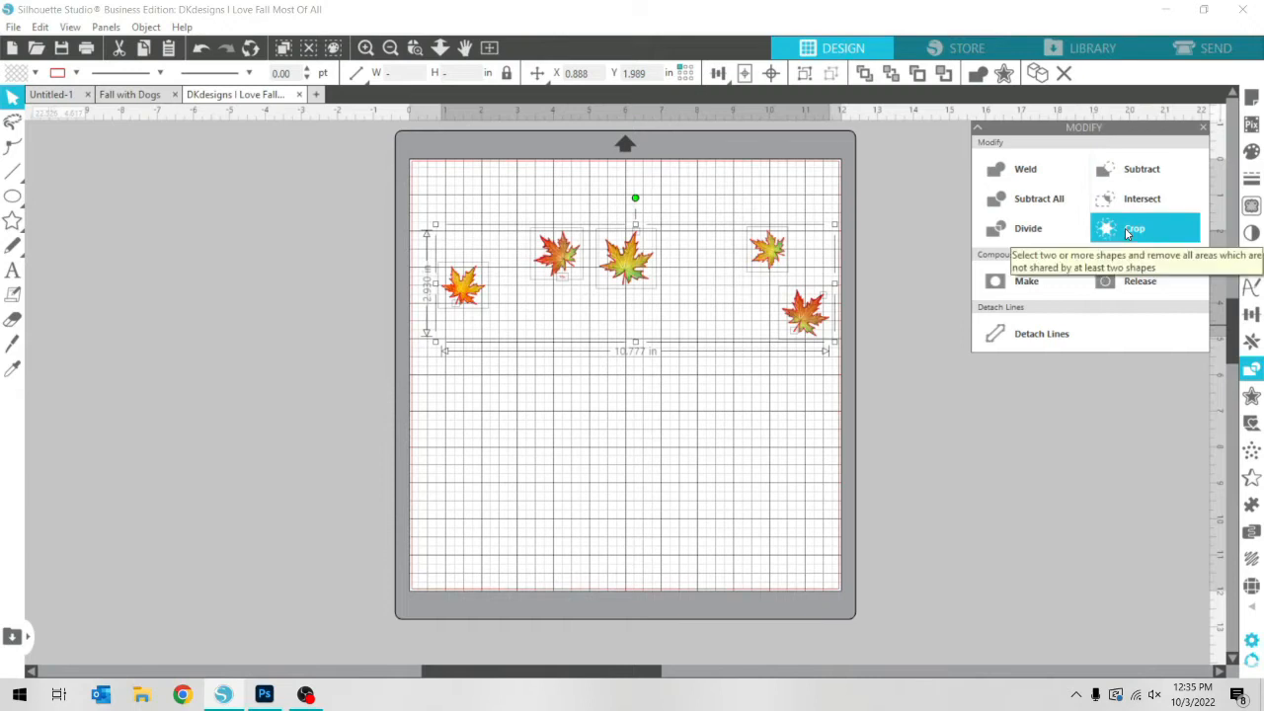
{"action": "key", "text": "i"}
{"action": "key", "text": "ctrl+z"}
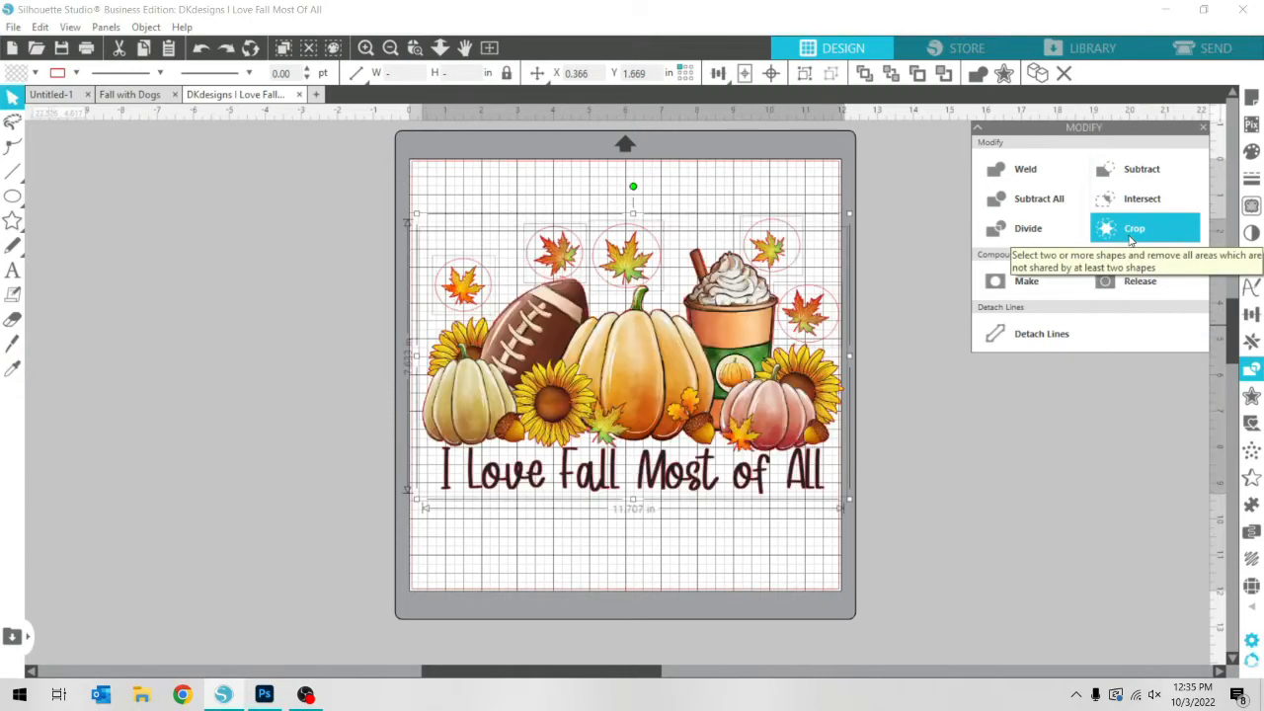
Try Divide on the design and the leaf ellipses, and undo it
{"action": "left_click", "coordinate": [1050, 237]}
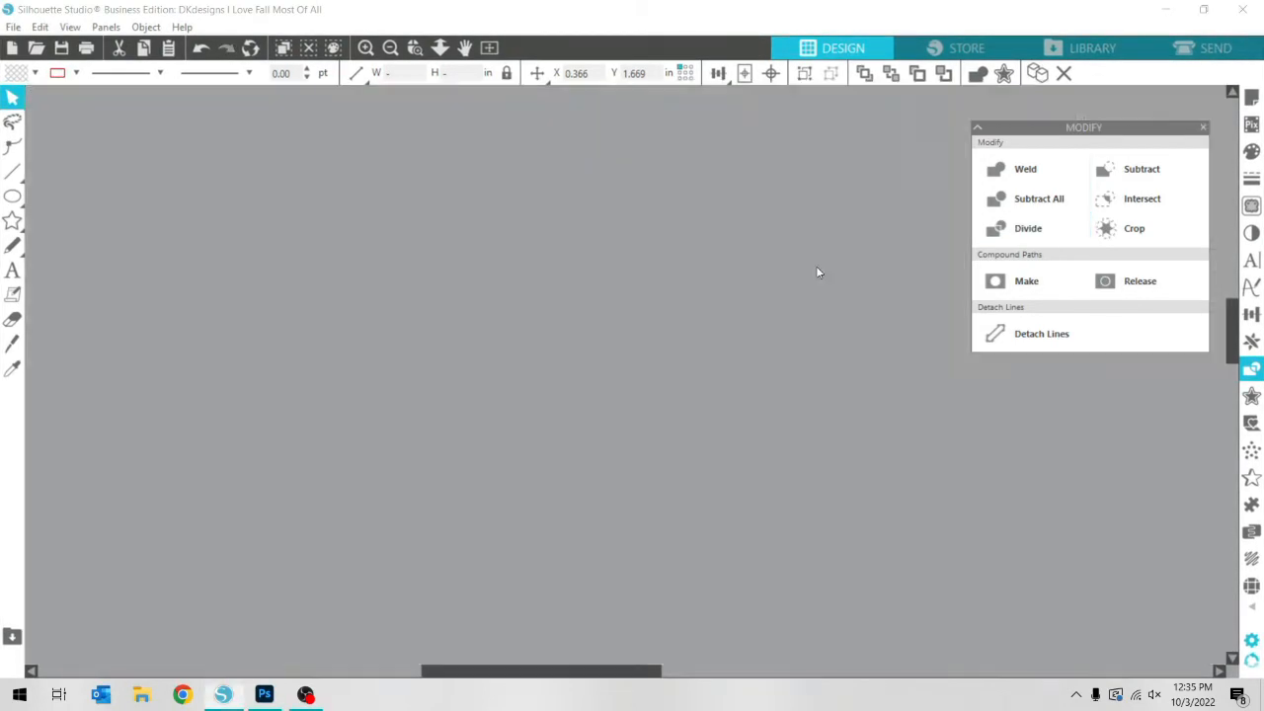
{"action": "key", "text": "i"}
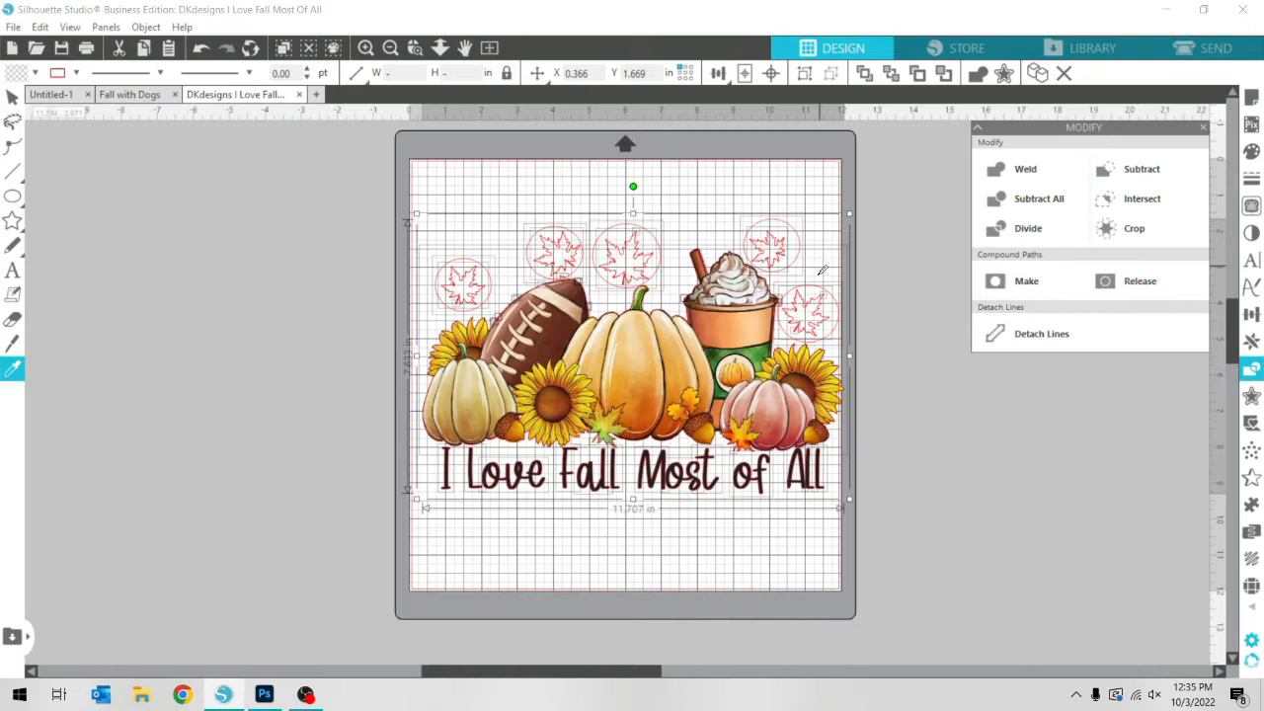
{"action": "key", "text": "ctrl+z"}
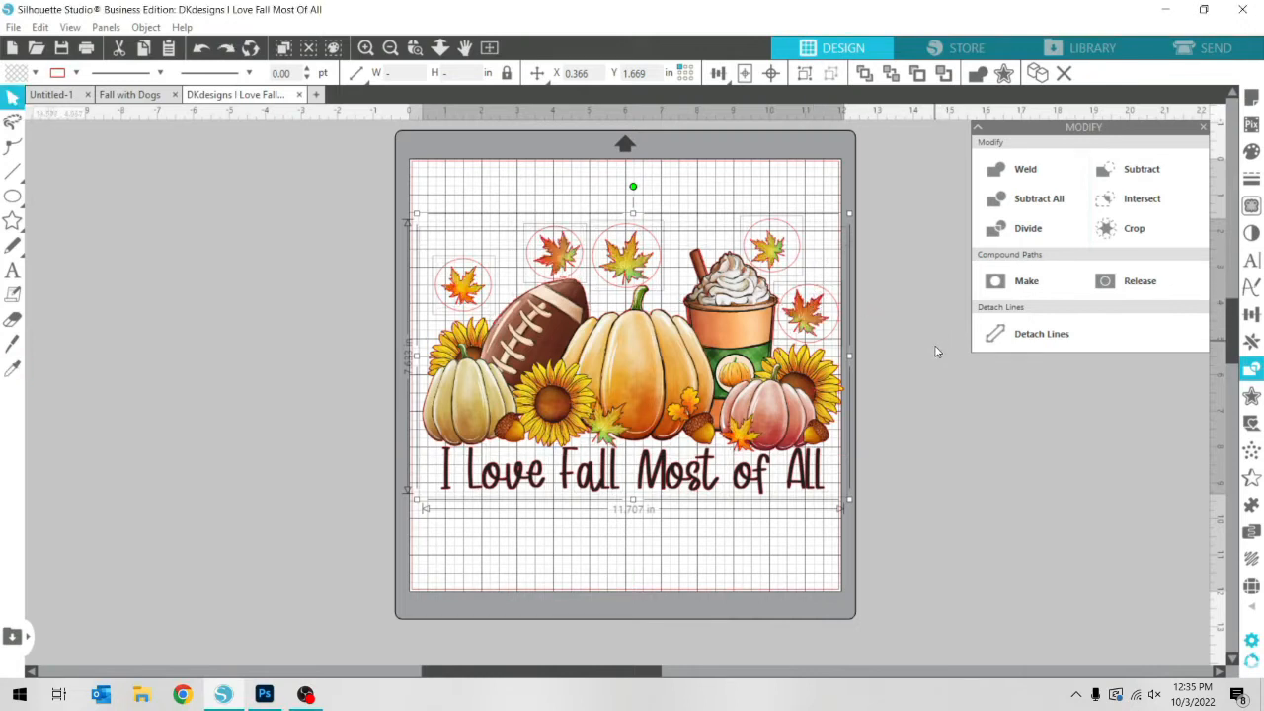
Duplicate the fall design and place the copy off the page, left of the original
{"action": "left_click", "coordinate": [654, 403]}
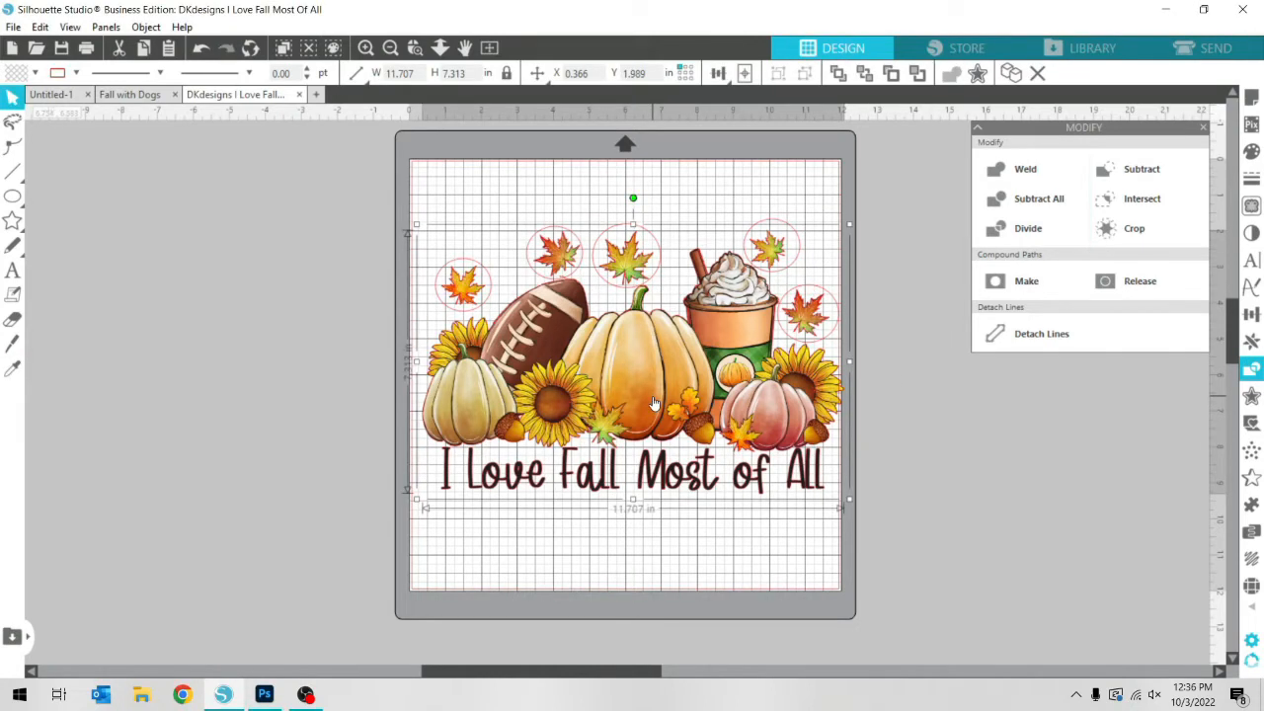
{"action": "key", "text": "ctrl+c"}
{"action": "key", "text": "ctrl+c"}
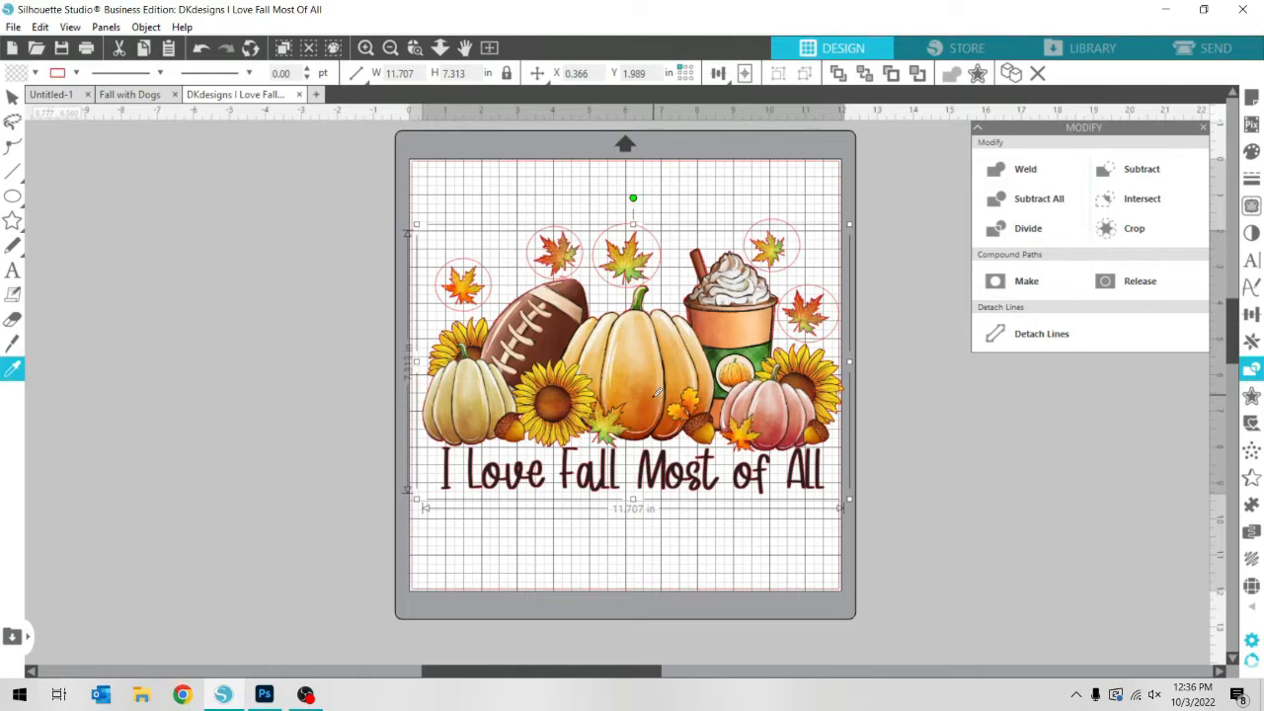
{"action": "key", "text": "ctrl+v"}
{"action": "left_click_drag", "start_coordinate": [668, 395], "coordinate": [171, 355]}
Try Subtract and Crop on the original design with its leaf ellipses, undoing each result
{"action": "left_click_drag", "start_coordinate": [436, 201], "coordinate": [542, 323]}
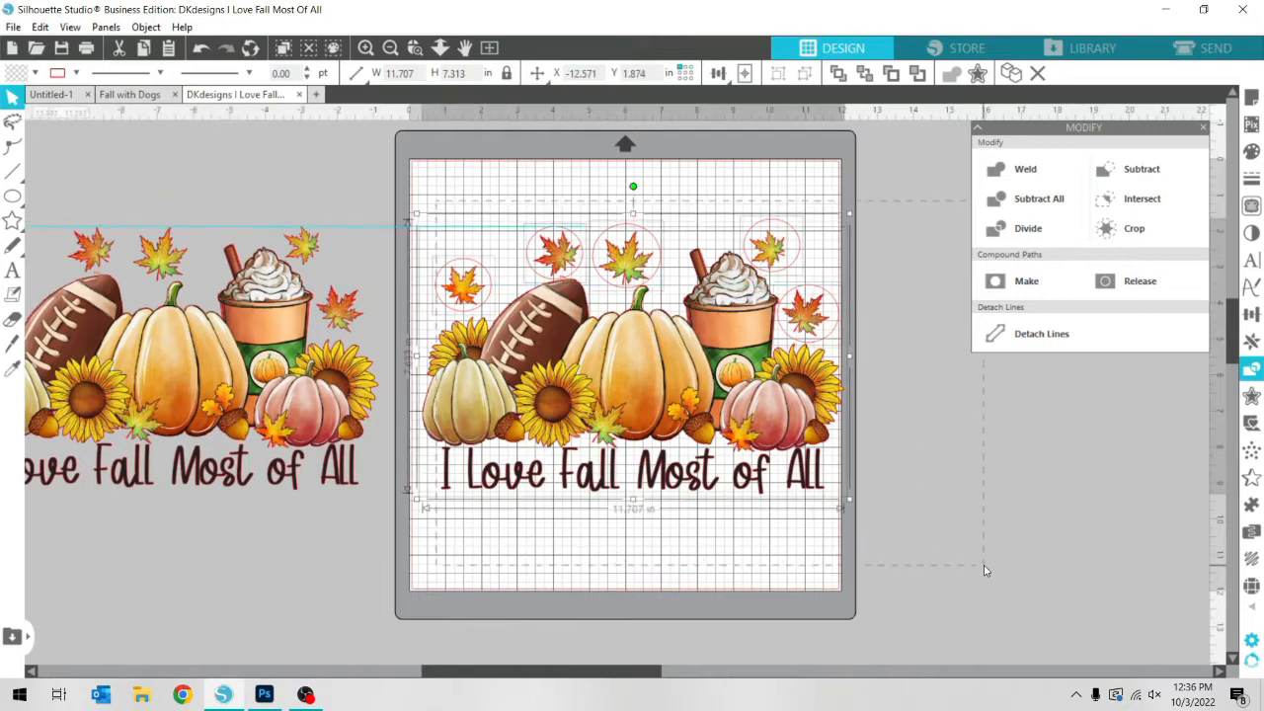
{"action": "left_click", "coordinate": [1157, 174]}
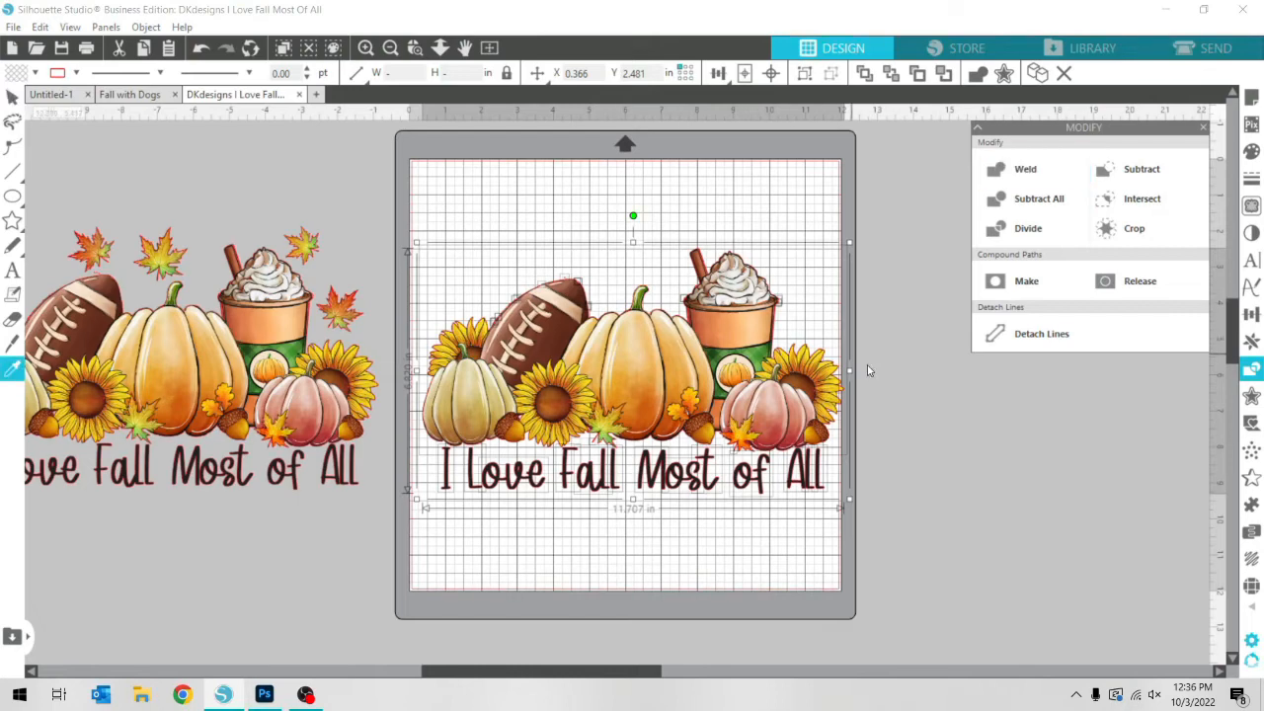
{"action": "key", "text": "ctrl+z"}
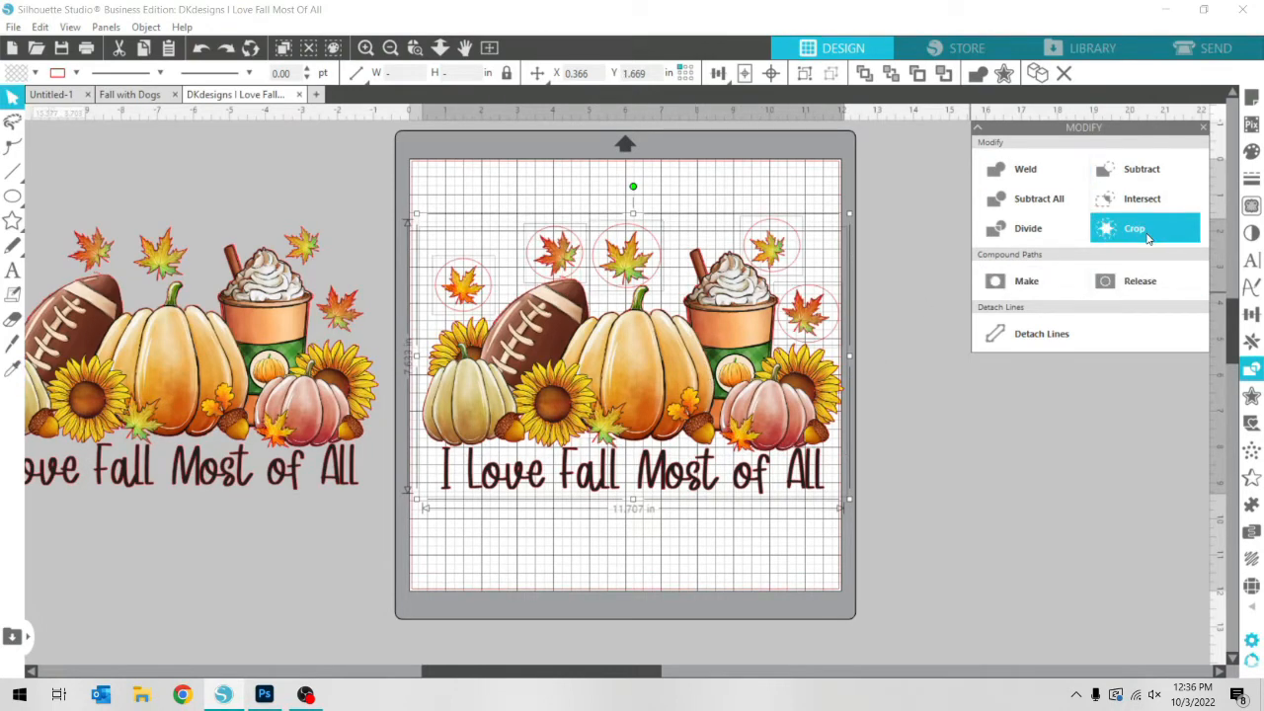
{"action": "left_click", "coordinate": [1145, 235]}
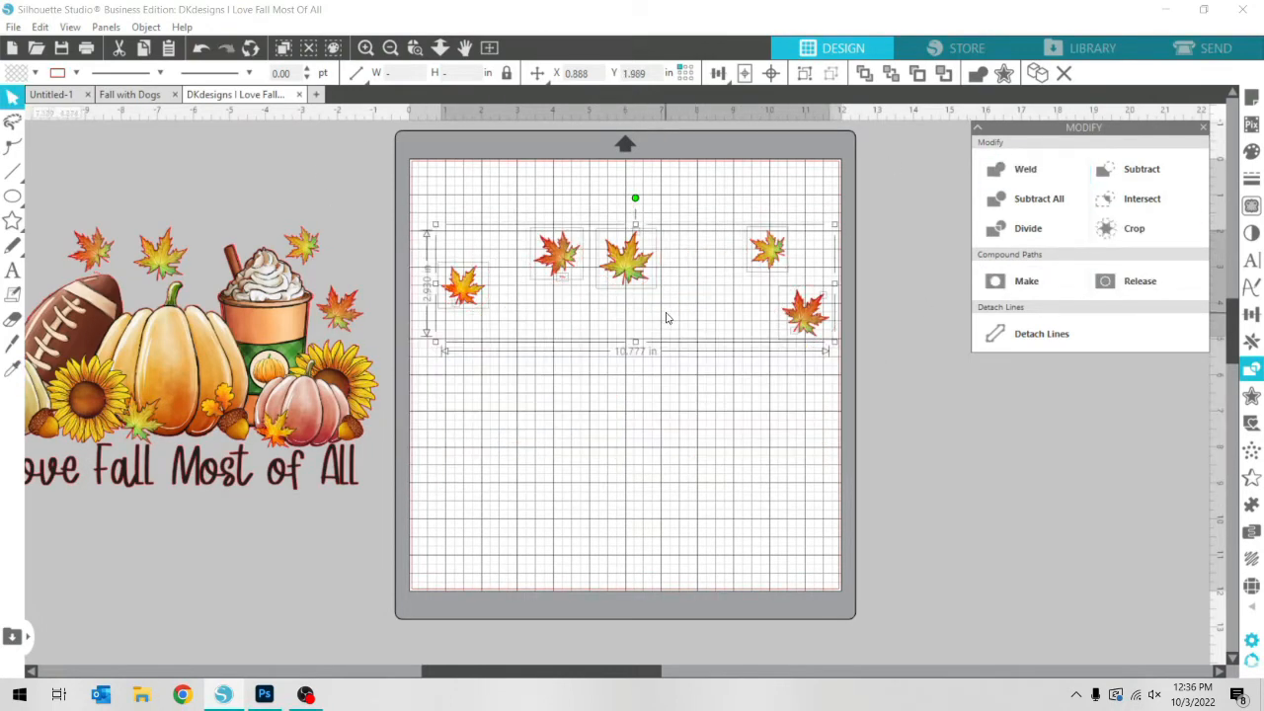
{"action": "key", "text": "ctrl+z"}
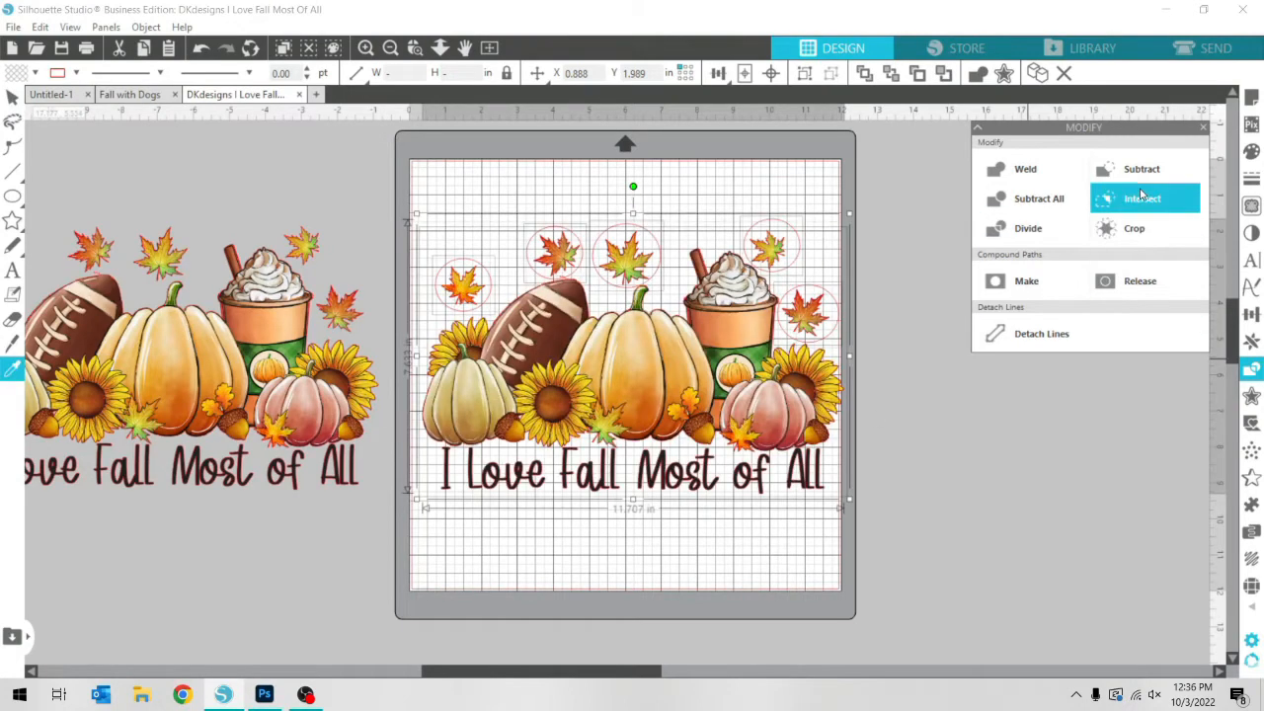
Try Intersect on the original design with its leaf ellipses, and undo it
{"action": "left_click", "coordinate": [1140, 200]}
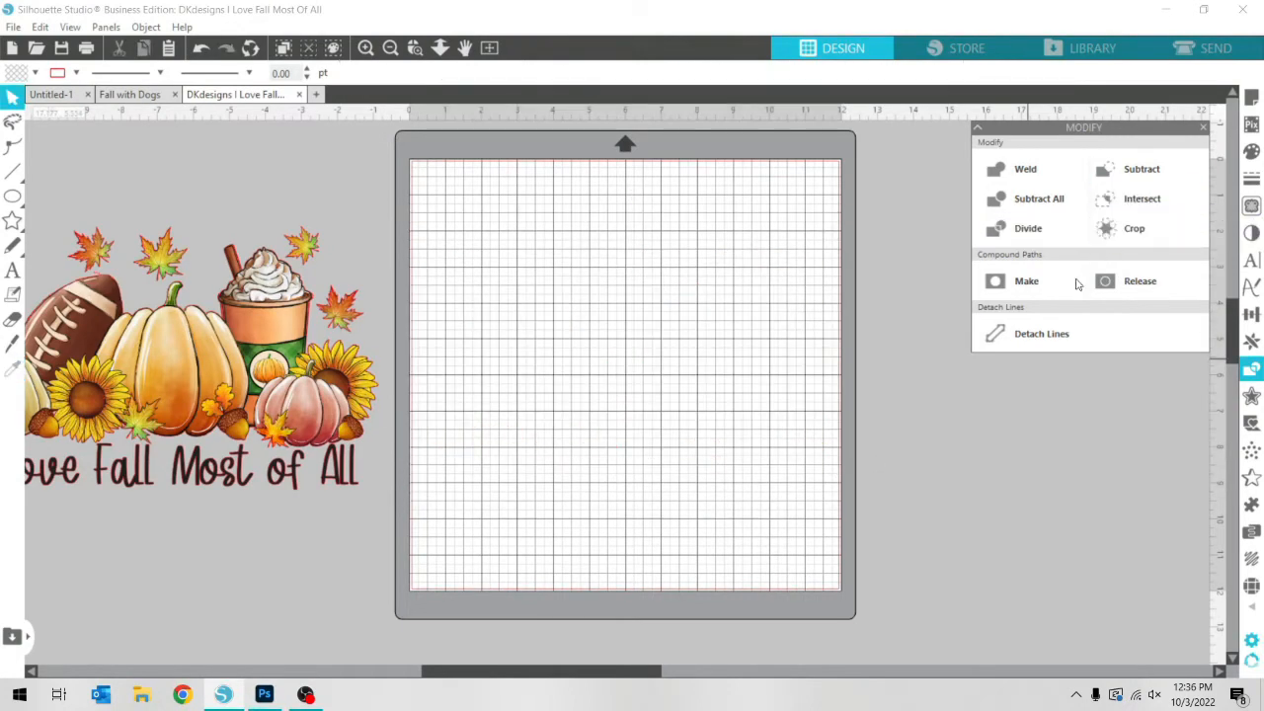
{"action": "key", "text": "ctrl+z"}
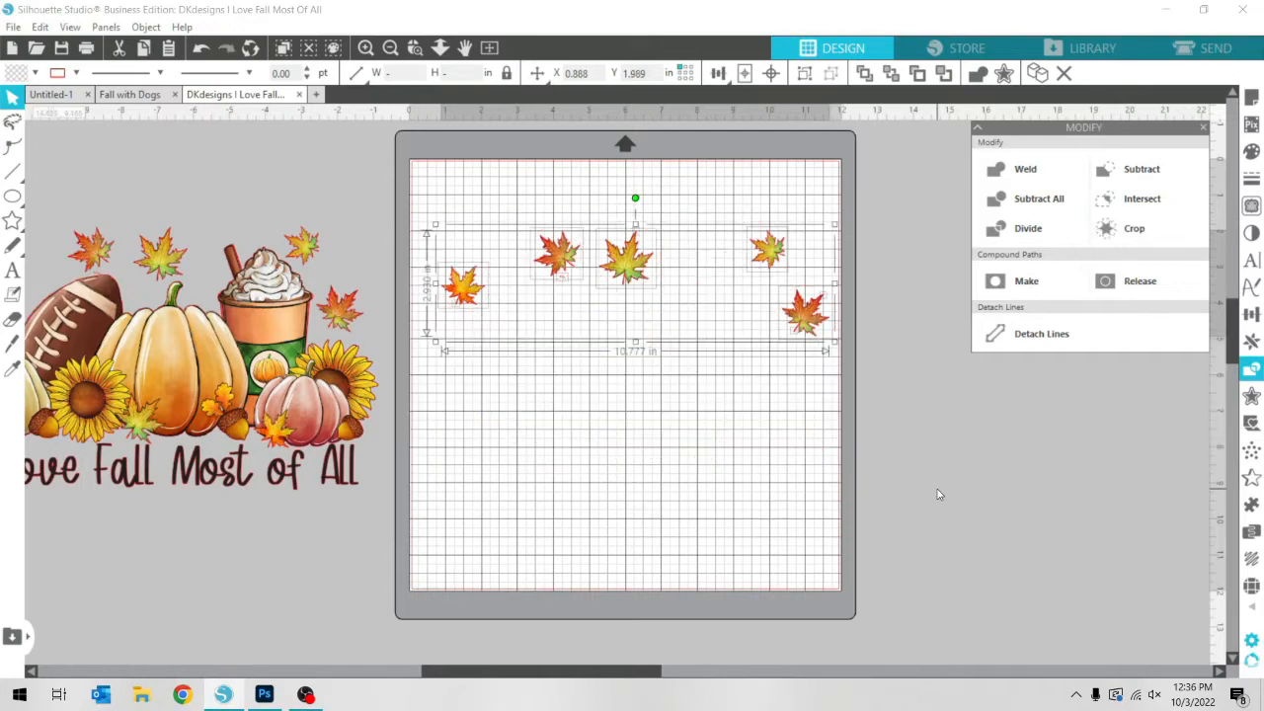
Move the five separated leaves off the page to its right, and place a pasted copy of the full fall design on the page
{"action": "left_click_drag", "start_coordinate": [823, 318], "coordinate": [1205, 345]}
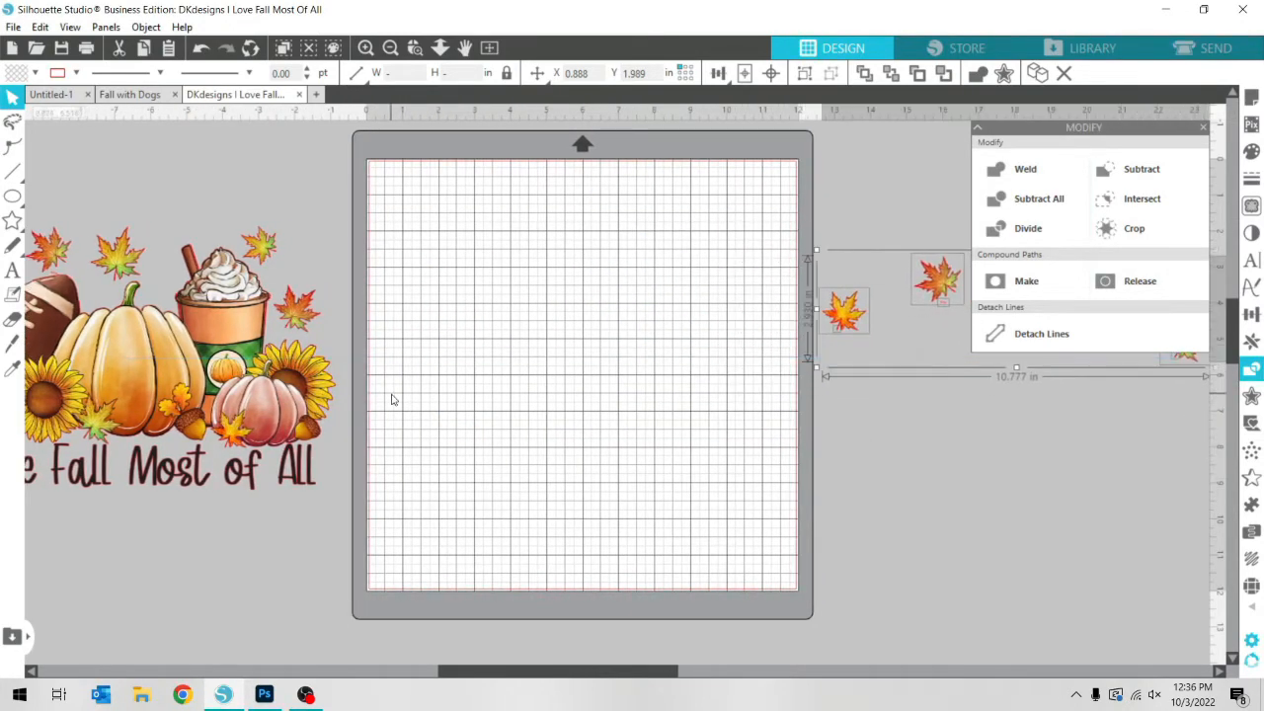
{"action": "left_click", "coordinate": [283, 395]}
{"action": "key", "text": "ctrl+v"}
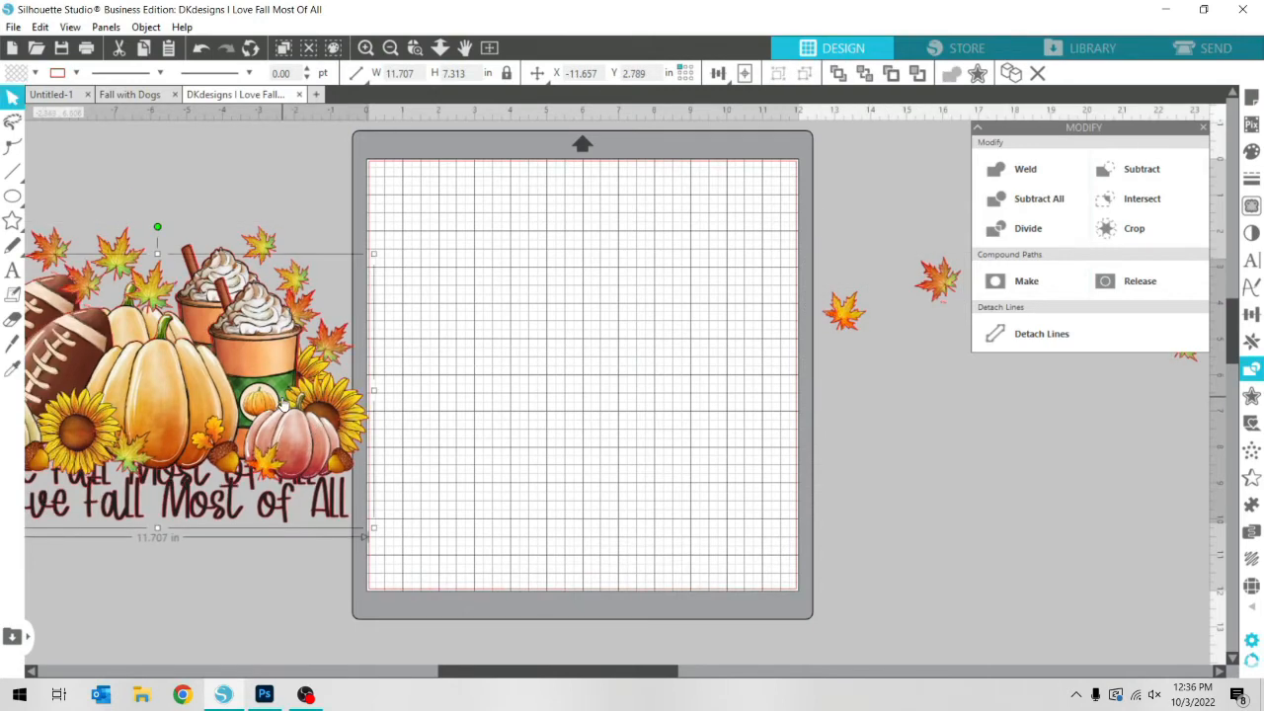
{"action": "left_click_drag", "start_coordinate": [280, 403], "coordinate": [706, 388]}
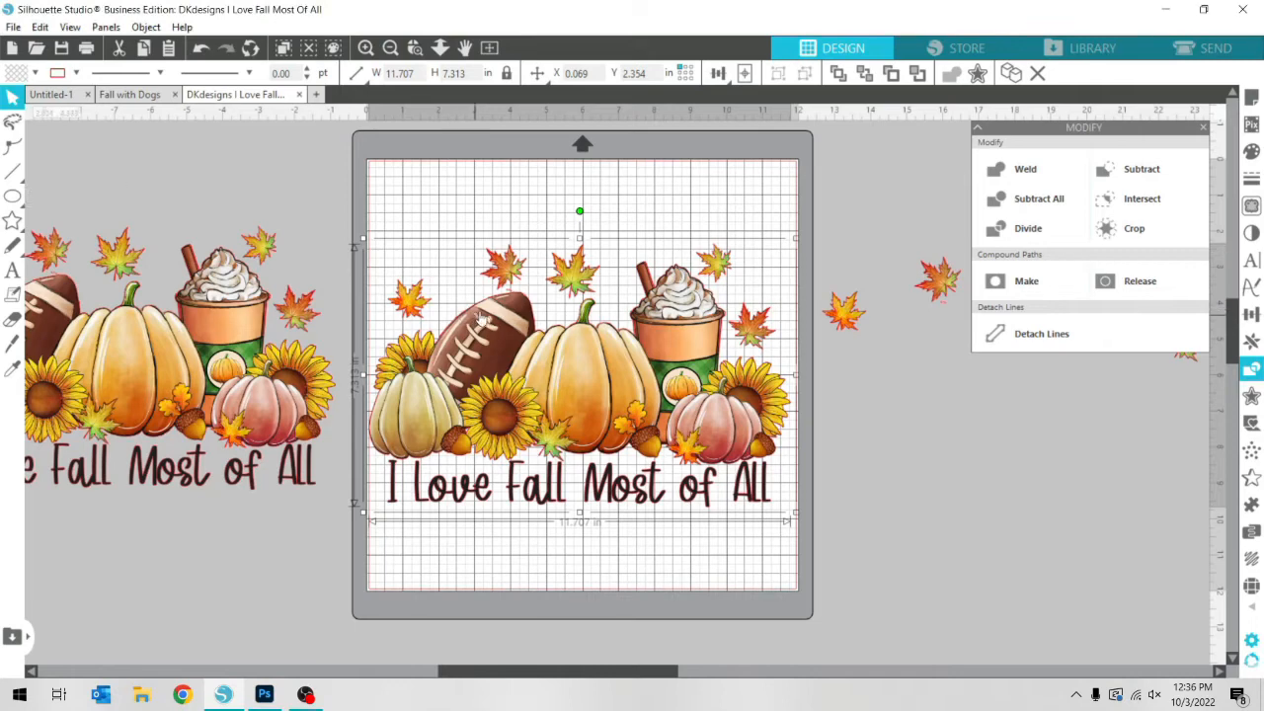
Erase the leftmost and rightmost leaves of the on-page design with the round 1.500 Eraser in Outline mode
{"action": "left_click", "coordinate": [13, 317]}
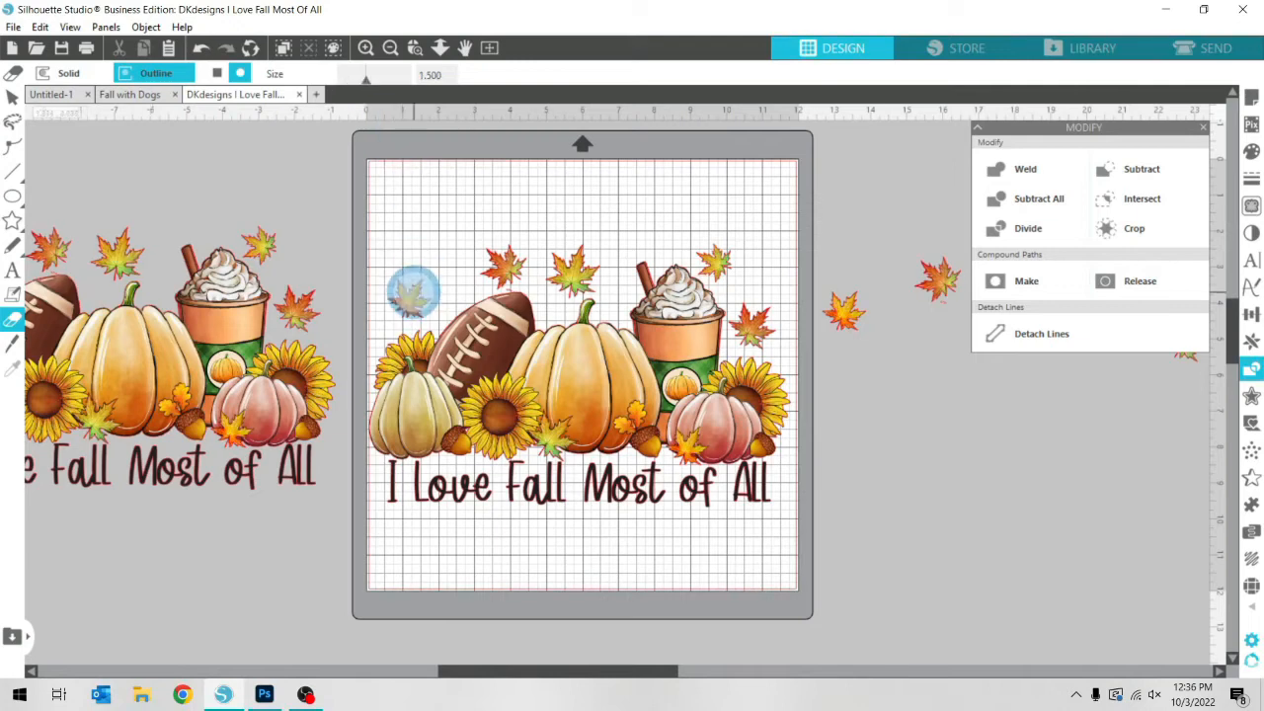
{"action": "left_click", "coordinate": [410, 302]}
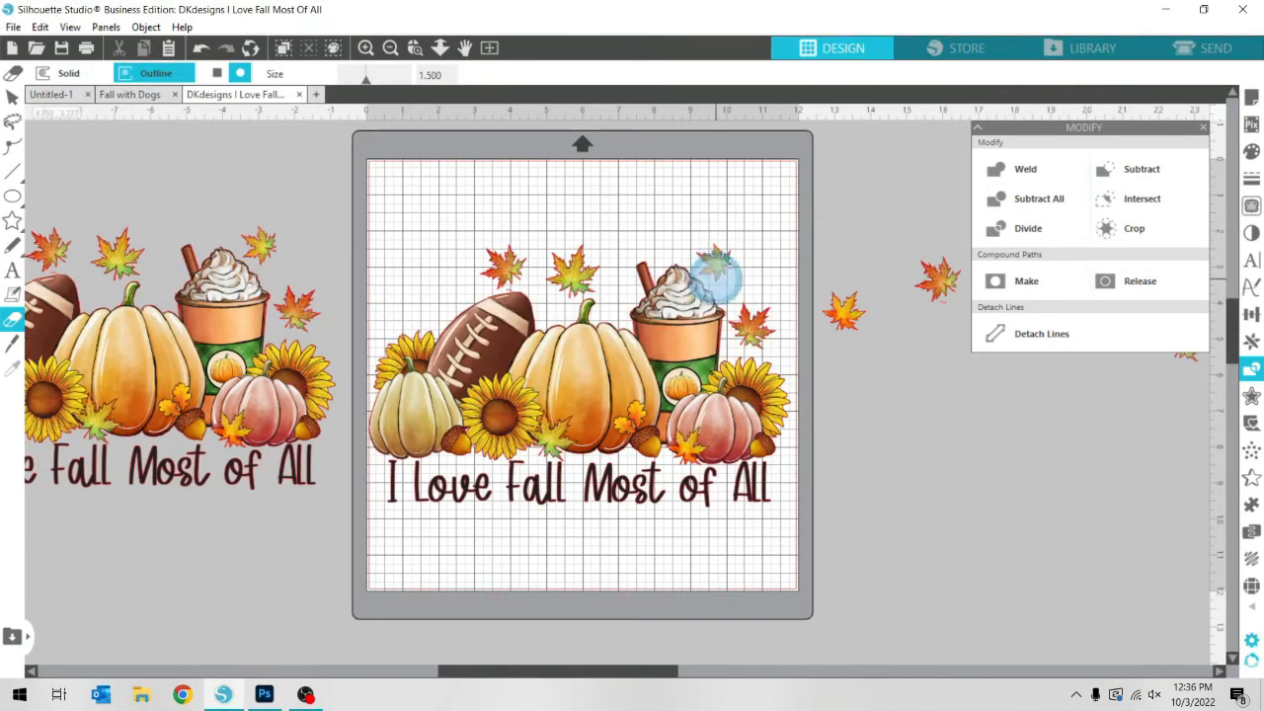
{"action": "mouse_move", "coordinate": [753, 323]}
{"action": "left_mouse_down"}
{"action": "mouse_move", "coordinate": [767, 319]}
{"action": "mouse_move", "coordinate": [757, 302]}
{"action": "mouse_move", "coordinate": [776, 316]}
{"action": "left_mouse_up"}
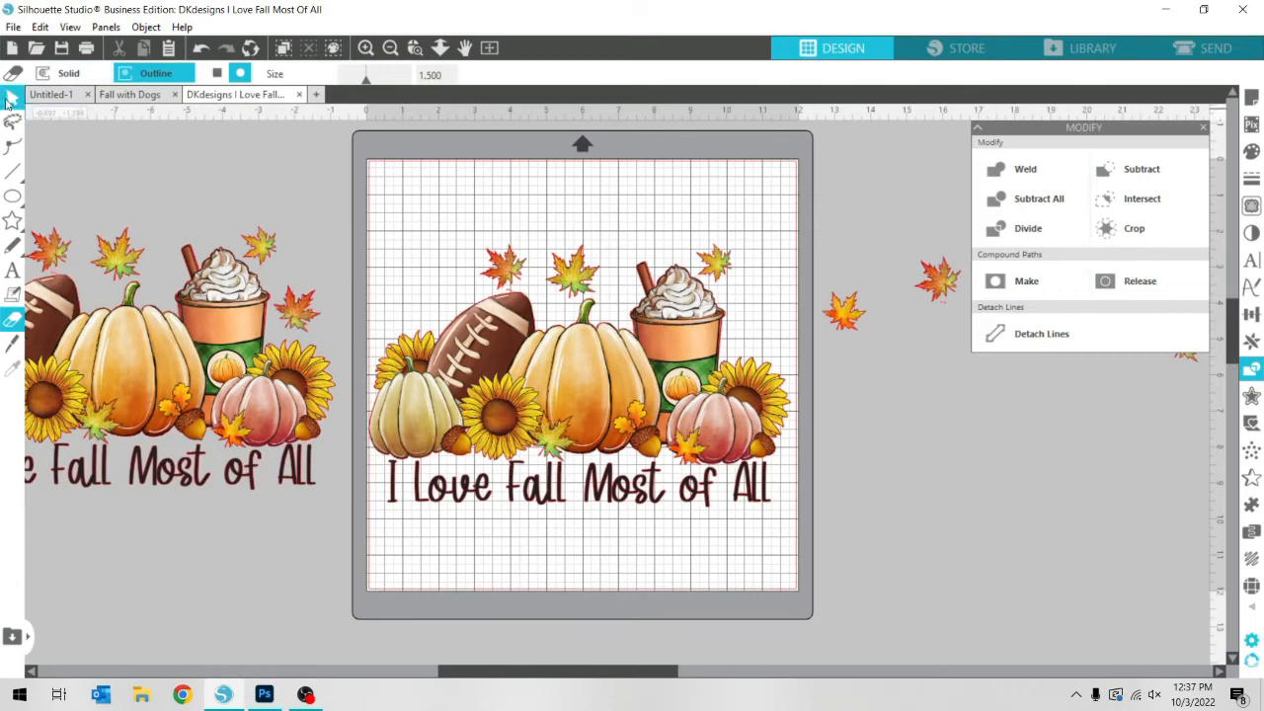
{"action": "left_click", "coordinate": [12, 95]}
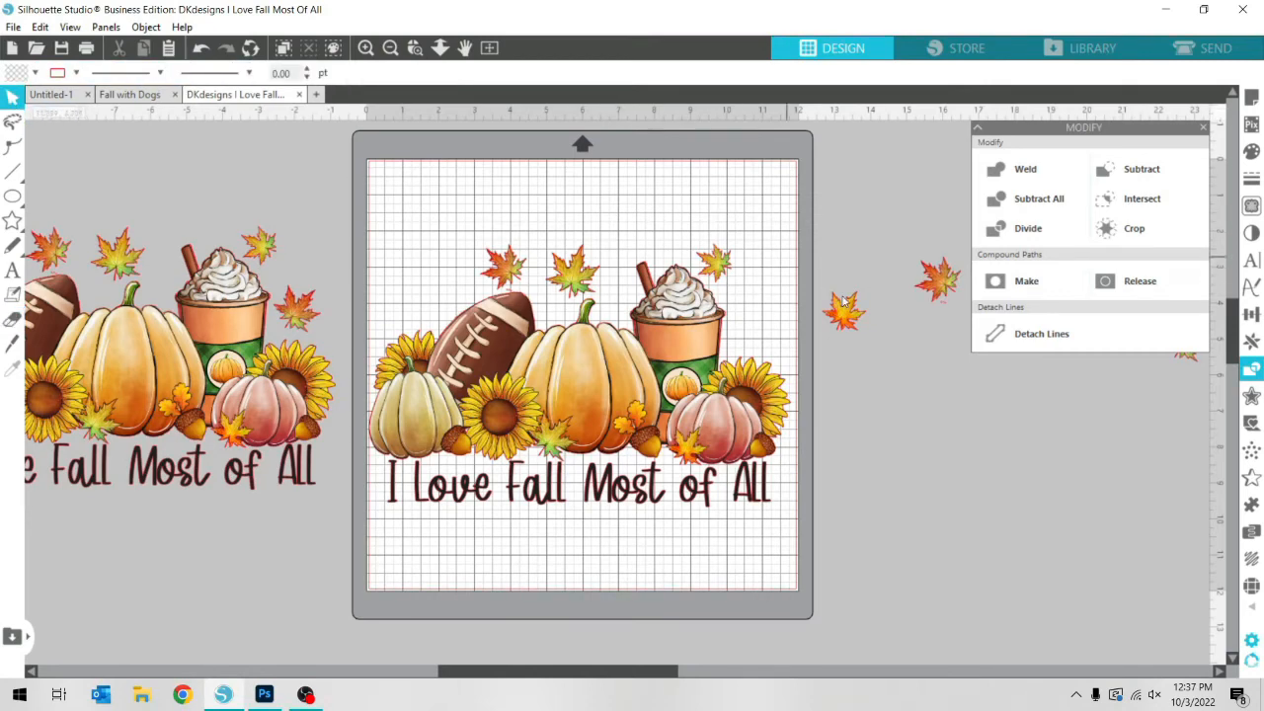
{"action": "left_click", "coordinate": [1202, 127]}
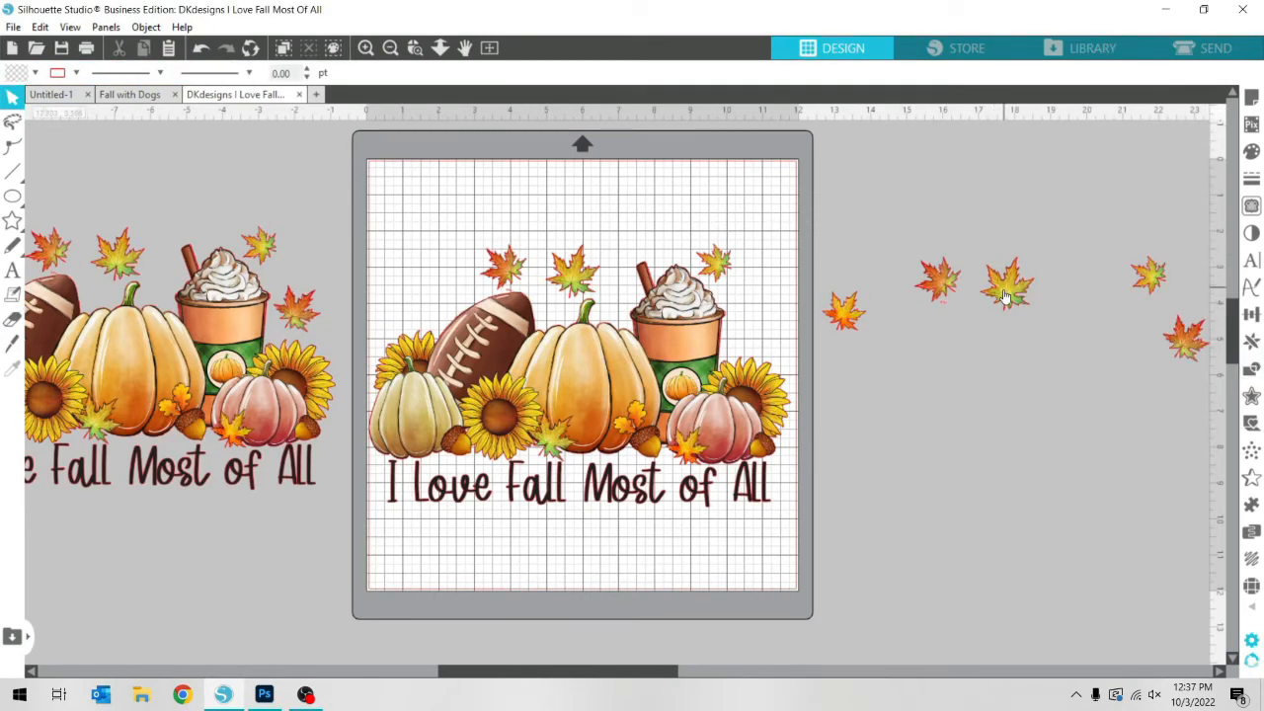
Arrange the five separated leaves on the page, two above the artwork and three below the text
{"action": "left_click_drag", "start_coordinate": [1004, 294], "coordinate": [422, 221]}
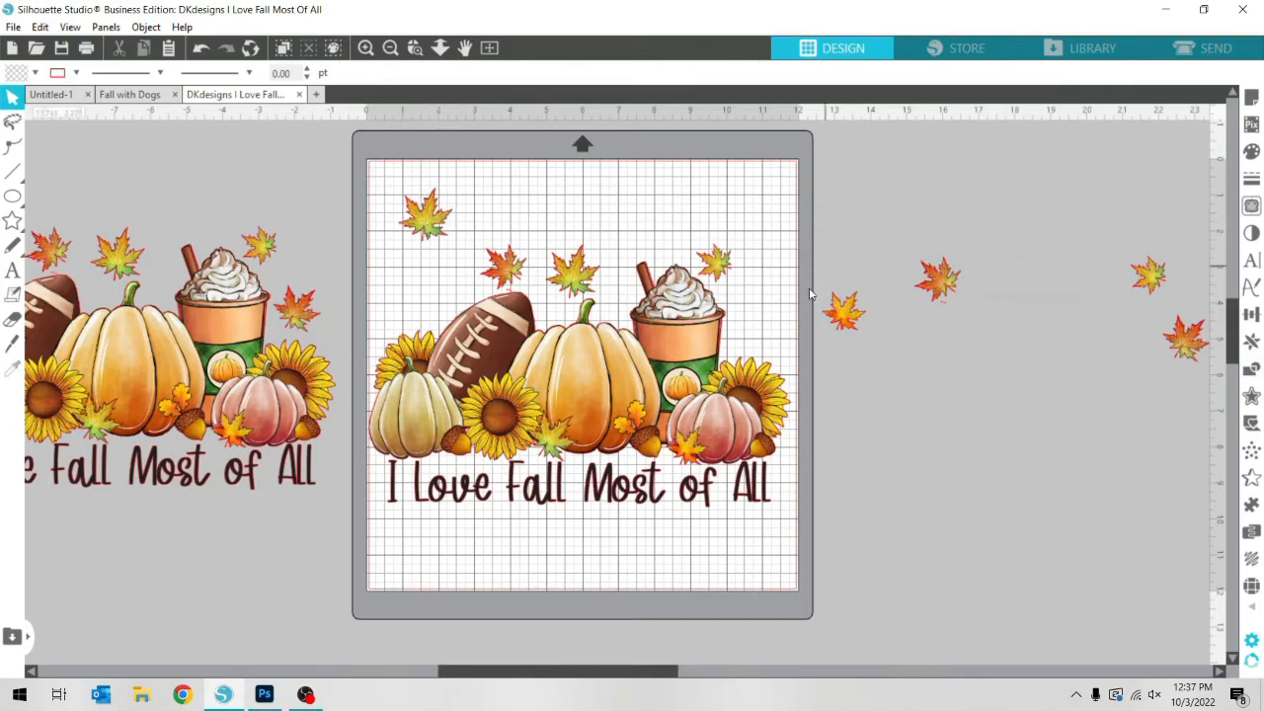
{"action": "left_click_drag", "start_coordinate": [847, 324], "coordinate": [753, 208]}
{"action": "left_click", "coordinate": [939, 280]}
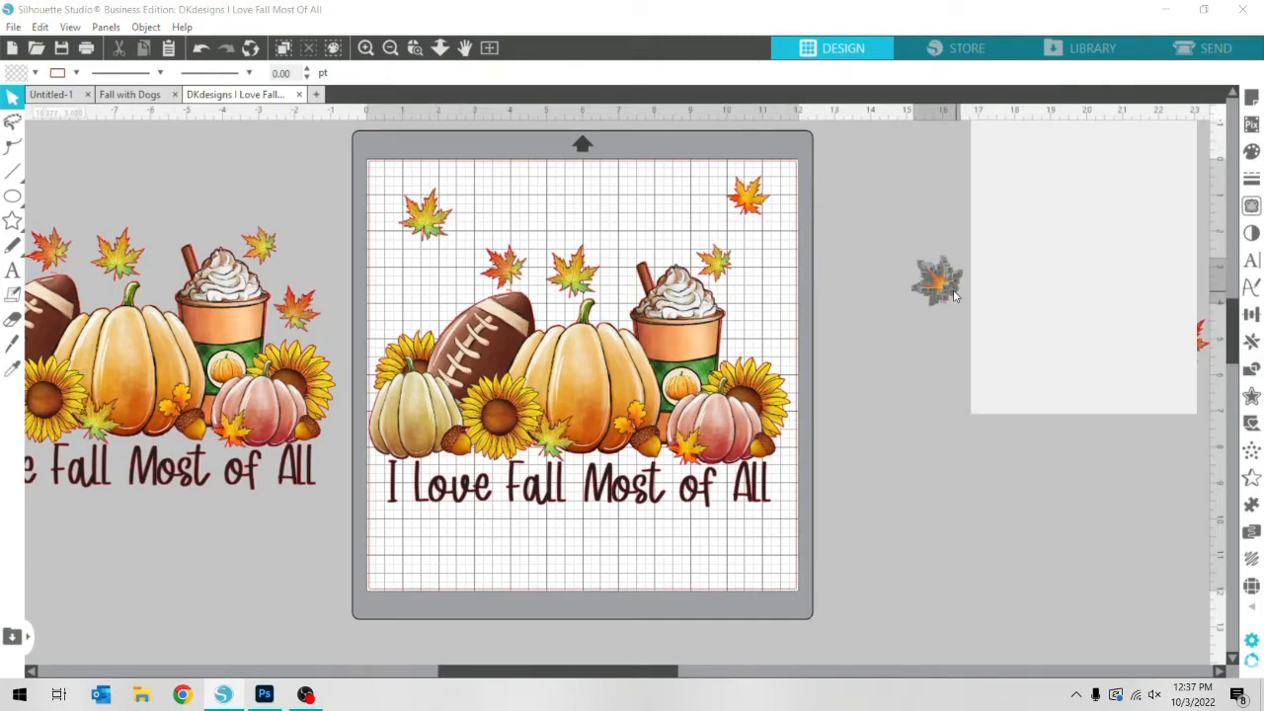
{"action": "left_click", "coordinate": [1204, 128]}
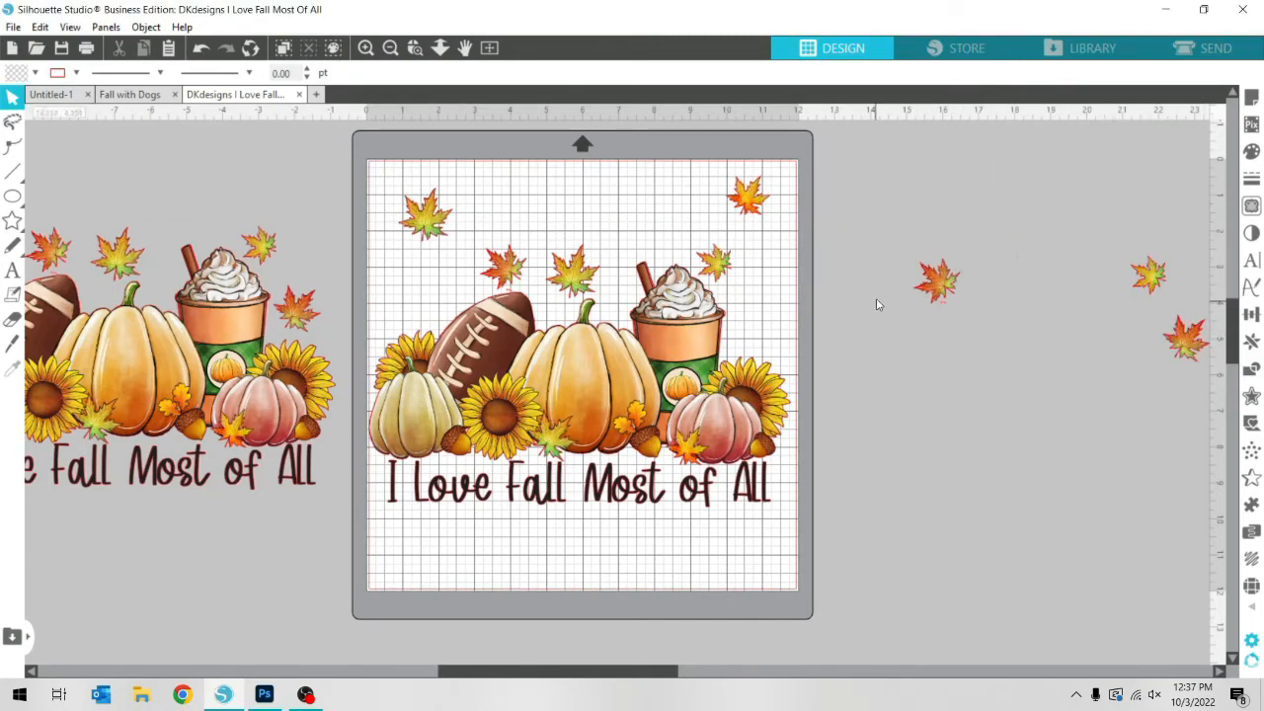
{"action": "left_click_drag", "start_coordinate": [931, 291], "coordinate": [415, 549]}
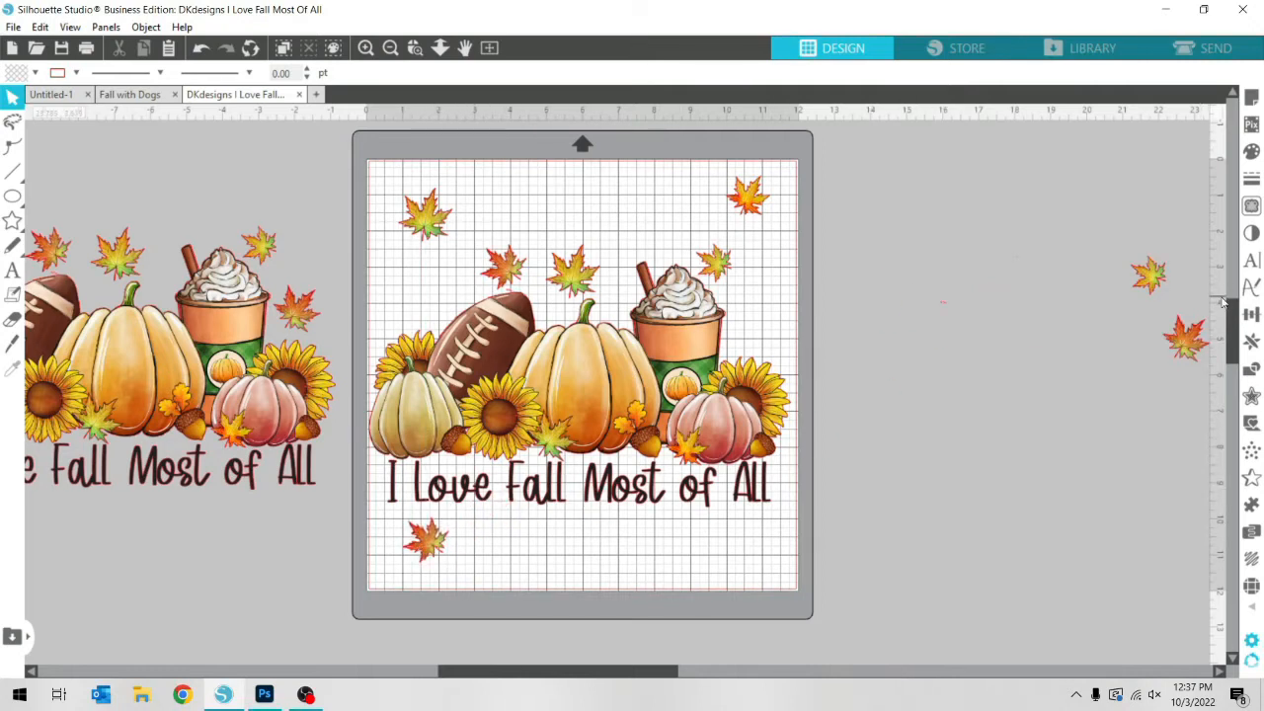
{"action": "left_click_drag", "start_coordinate": [1148, 277], "coordinate": [506, 561]}
{"action": "left_click", "coordinate": [1177, 495]}
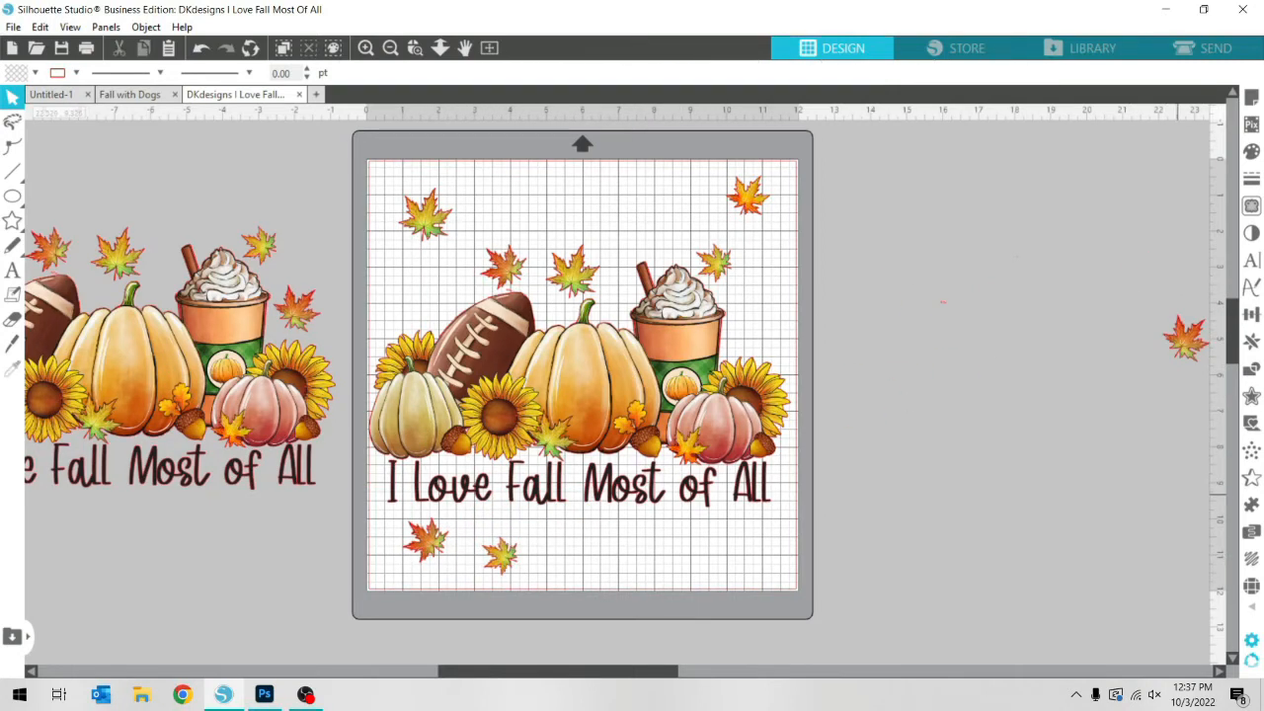
{"action": "left_click_drag", "start_coordinate": [1192, 357], "coordinate": [738, 535]}
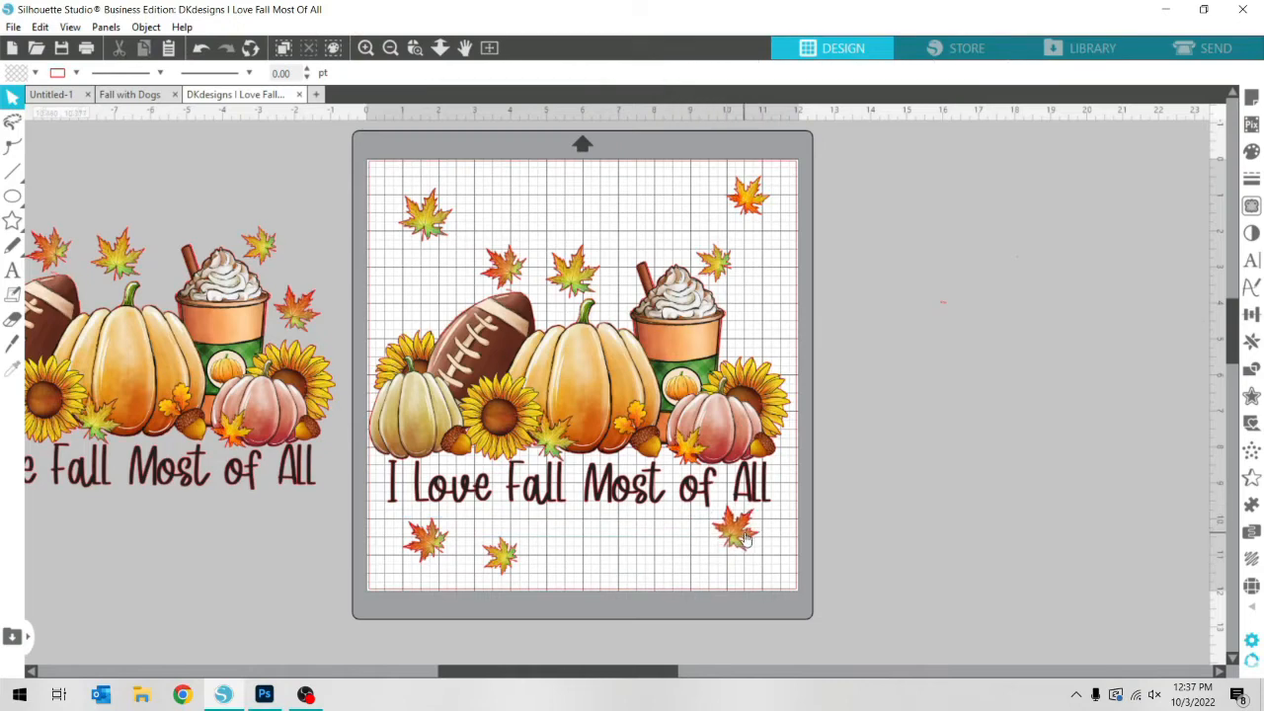
Vary the leaves below the text: flip the rightmost one horizontally, and flip the small one vertically, shifting it right and rotating it
{"action": "right_click", "coordinate": [745, 532]}
{"action": "left_click", "coordinate": [899, 262]}
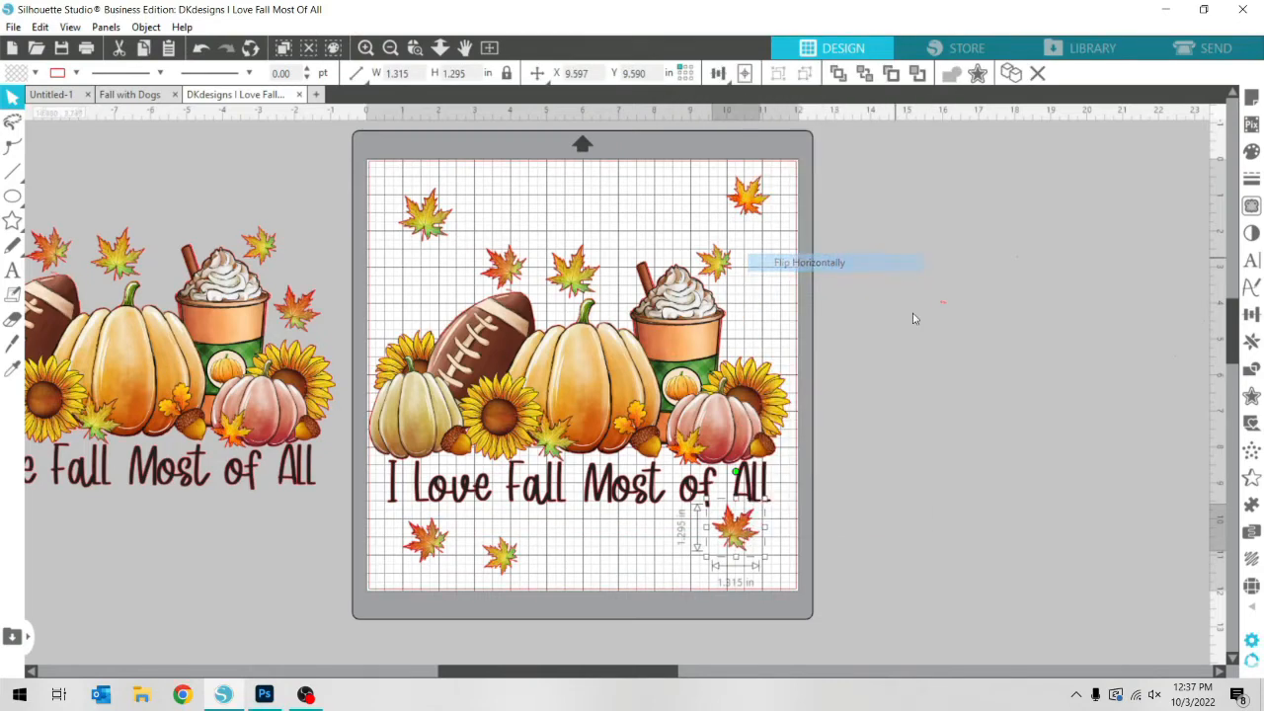
{"action": "right_click", "coordinate": [509, 570]}
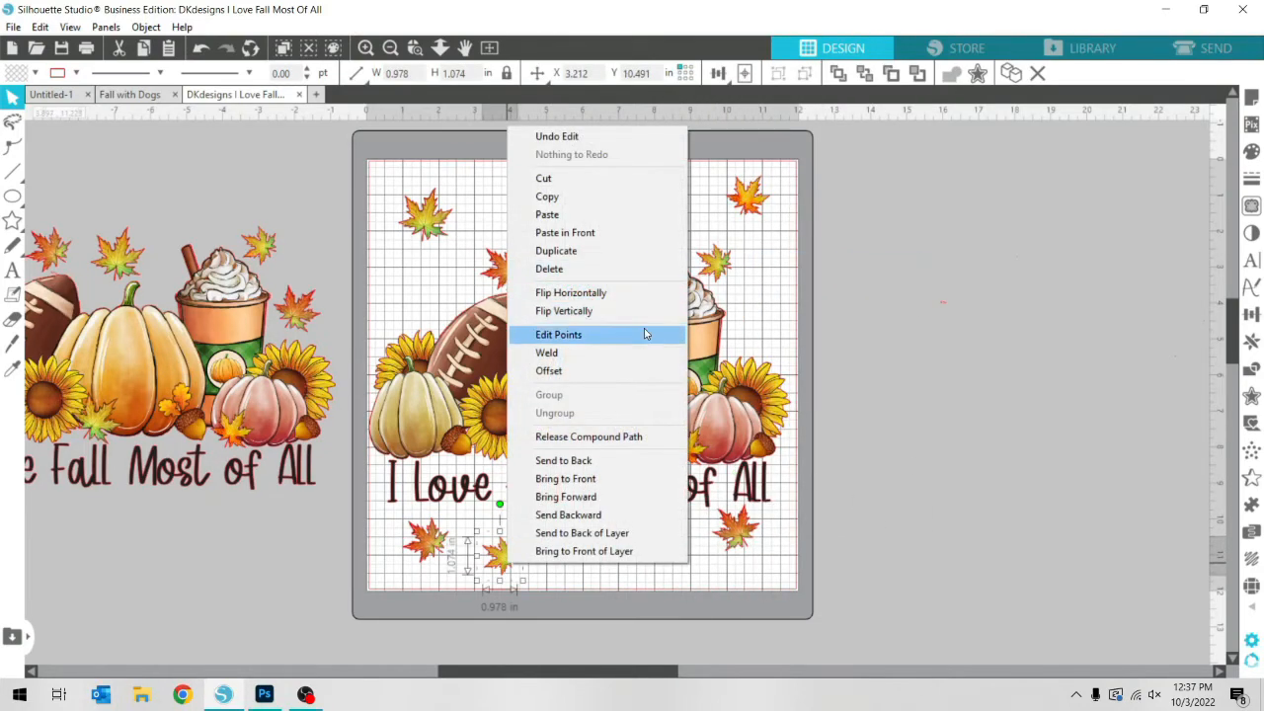
{"action": "left_click", "coordinate": [647, 312]}
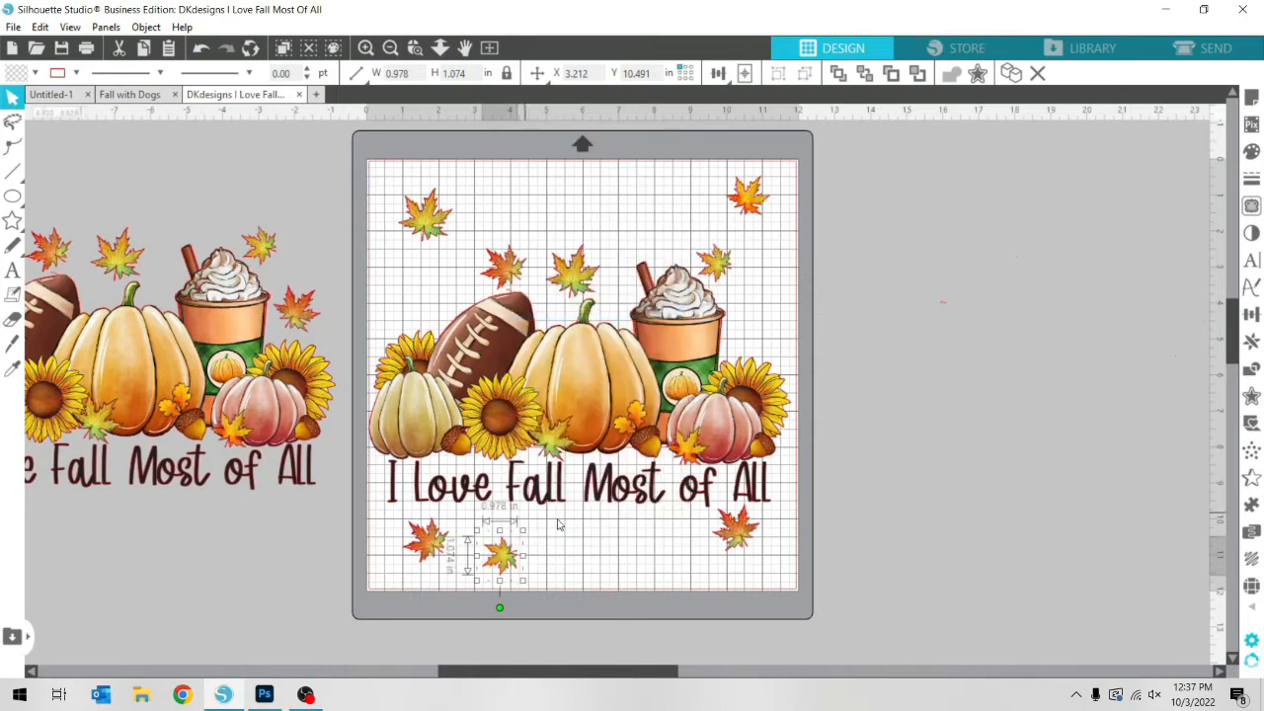
{"action": "left_click_drag", "start_coordinate": [510, 560], "coordinate": [552, 547]}
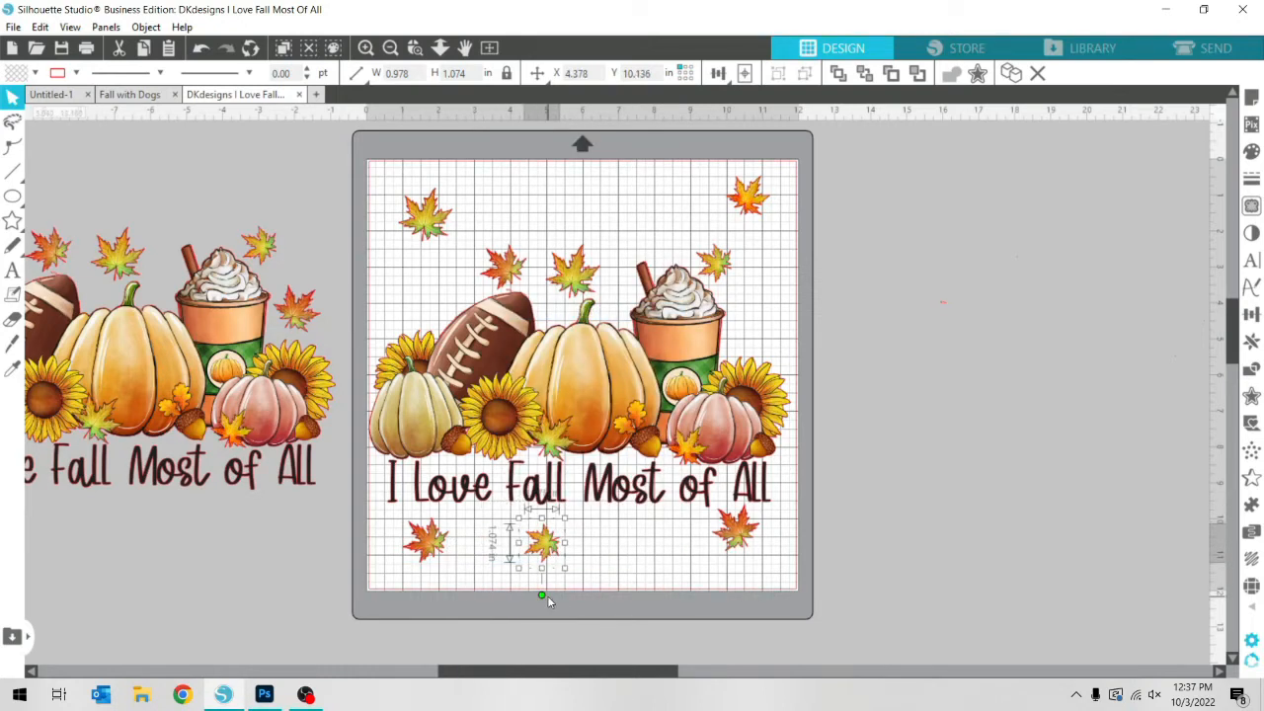
{"action": "left_click_drag", "start_coordinate": [541, 598], "coordinate": [492, 527]}
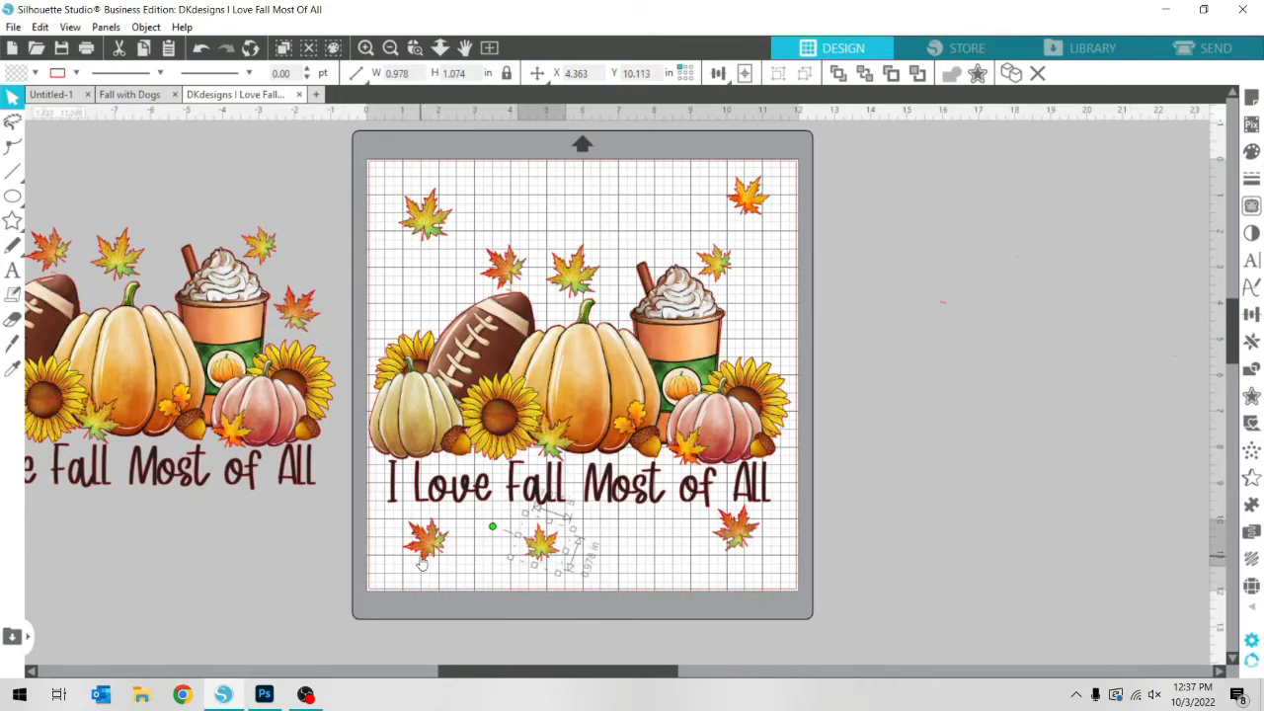
In the Fall with Dogs document, enlarge the small leaf above the central pumpkin to about 0.95 in wide
{"action": "left_click", "coordinate": [128, 93]}
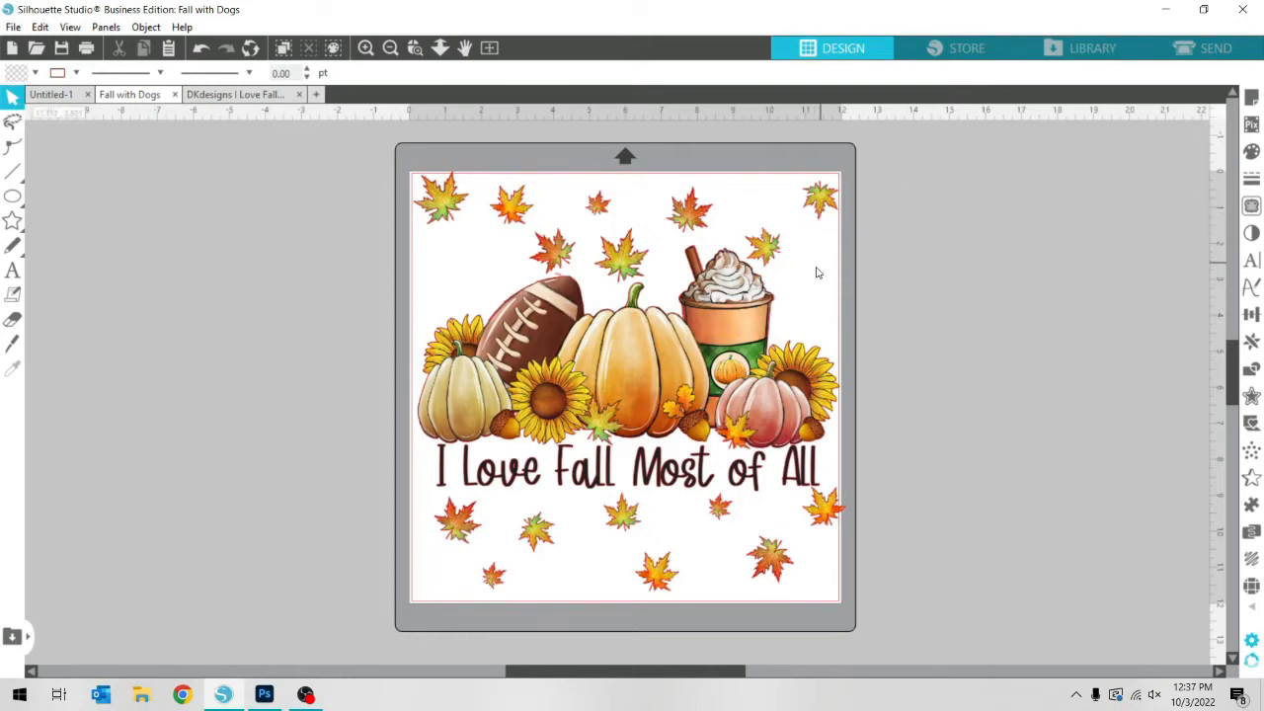
{"action": "double_click", "coordinate": [590, 209]}
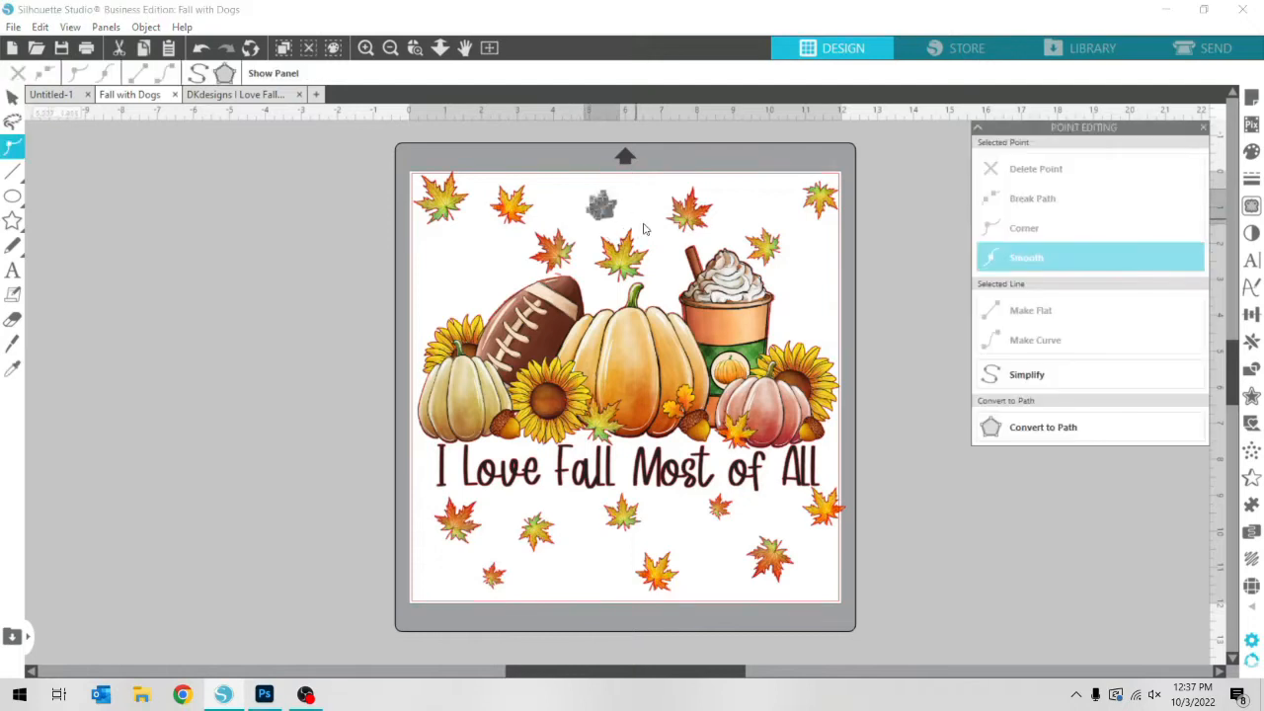
{"action": "left_click", "coordinate": [885, 264]}
{"action": "left_click", "coordinate": [1204, 128]}
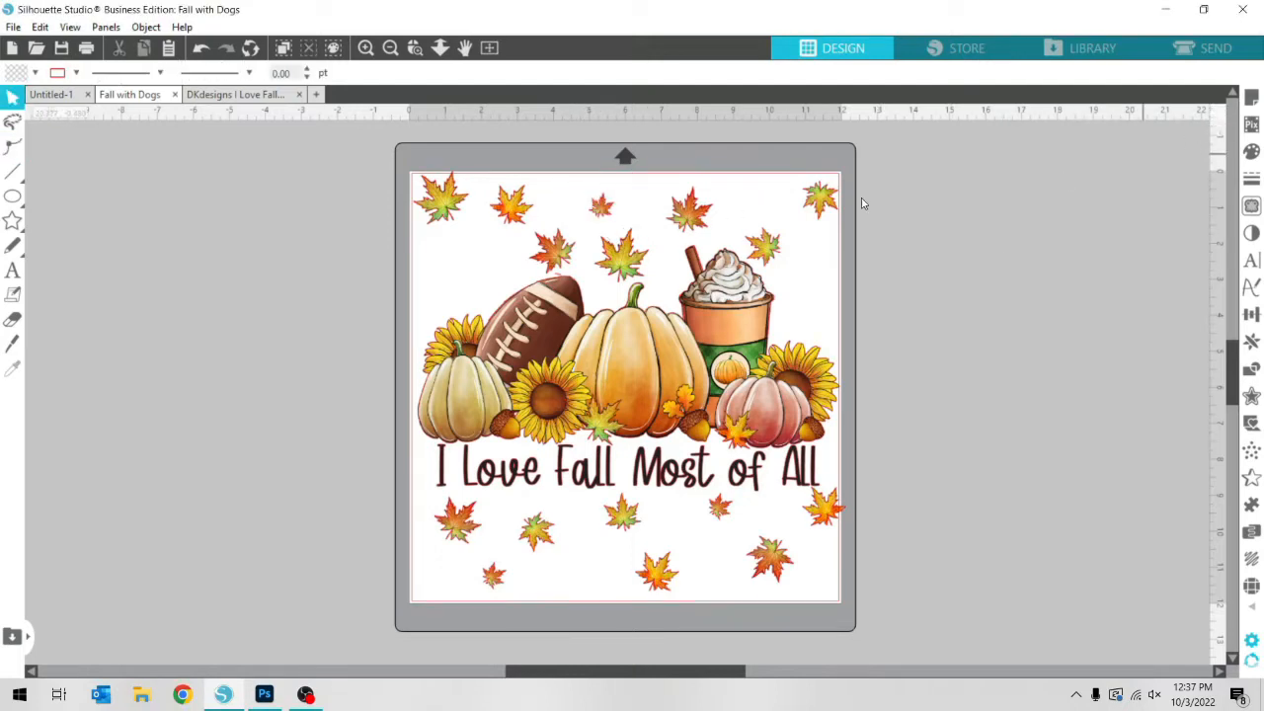
{"action": "left_click", "coordinate": [605, 209]}
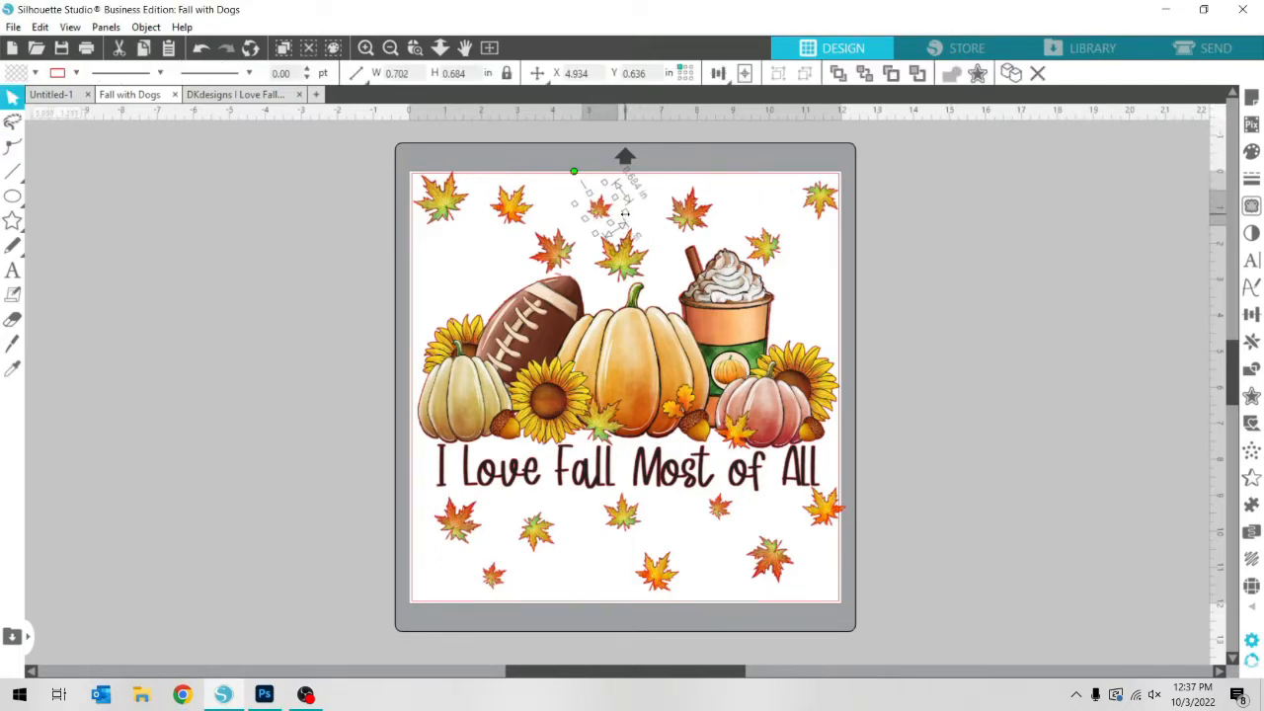
{"action": "left_click_drag", "start_coordinate": [624, 214], "coordinate": [622, 168]}
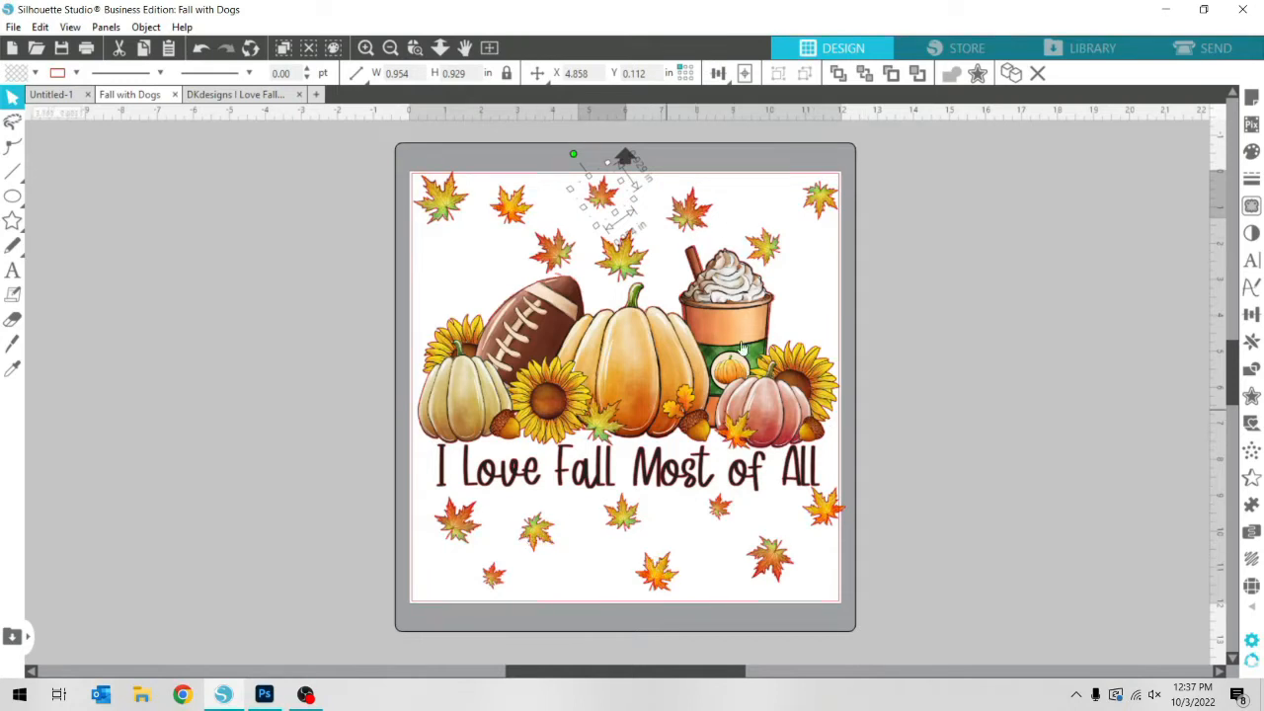
Place a rotated copy of the enlarged leaf above the coffee cup, beside the corner leaf
{"action": "left_click_drag", "start_coordinate": [607, 197], "coordinate": [774, 199]}
{"action": "left_click_drag", "start_coordinate": [734, 149], "coordinate": [810, 168]}
{"action": "left_click", "coordinate": [1009, 401]}
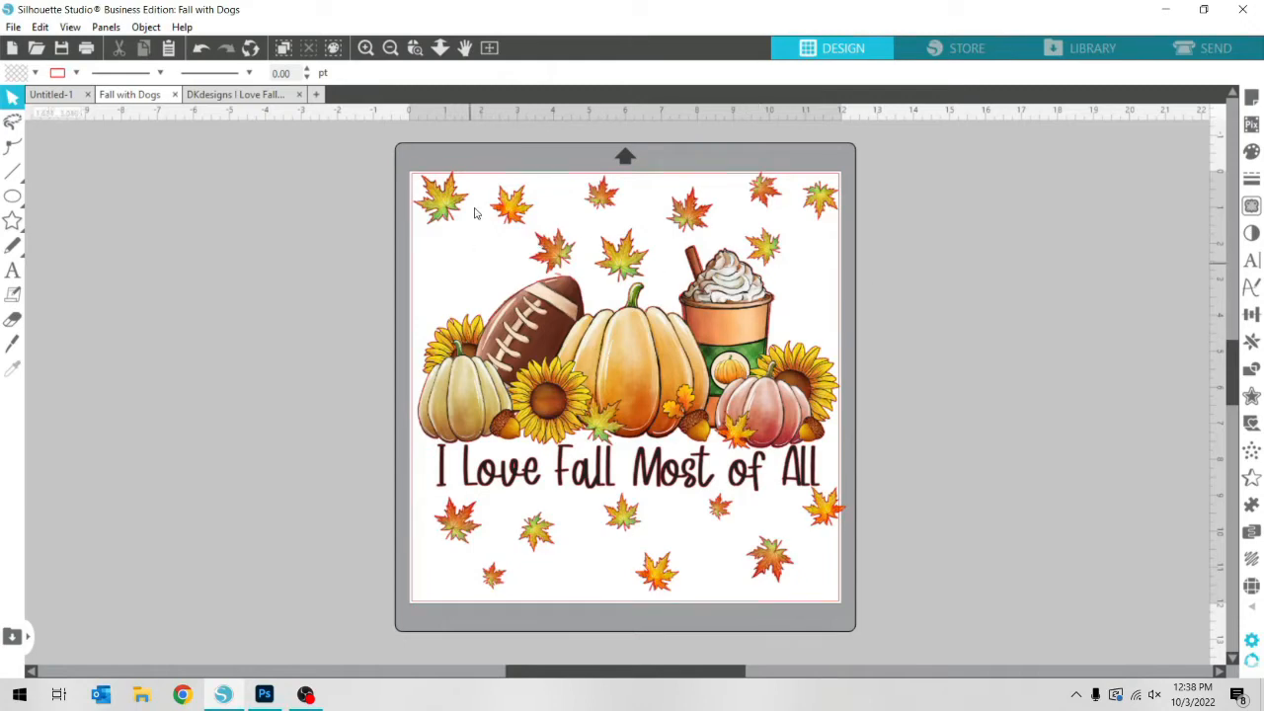
Open the Bit Photo 1 image from the customer's design folder as a new document
{"action": "left_click", "coordinate": [35, 48]}
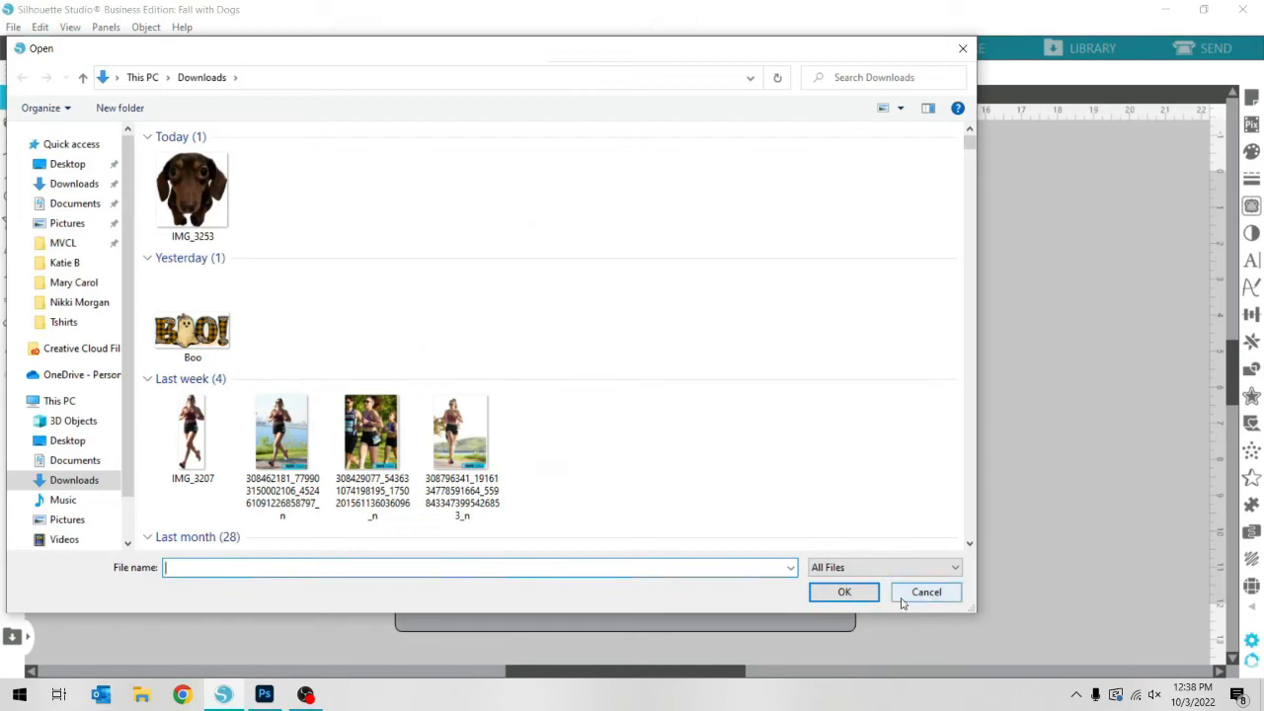
{"action": "left_click", "coordinate": [99, 283]}
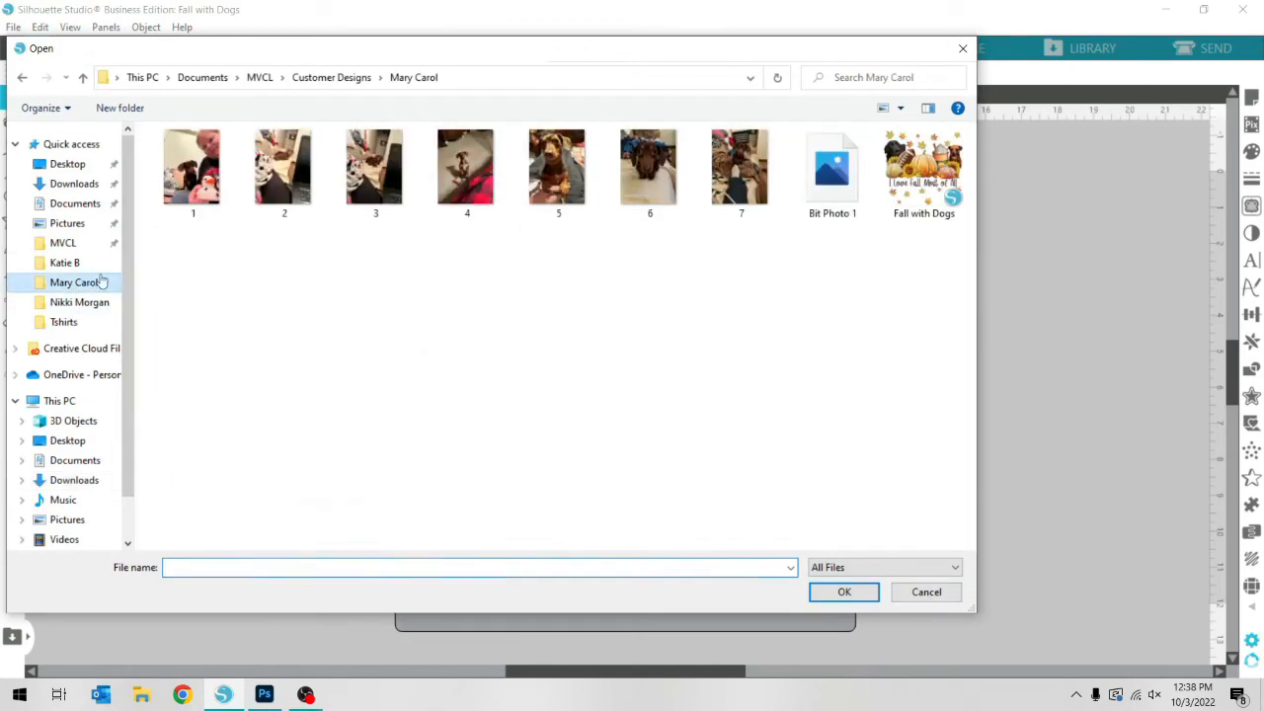
{"action": "double_click", "coordinate": [832, 167]}
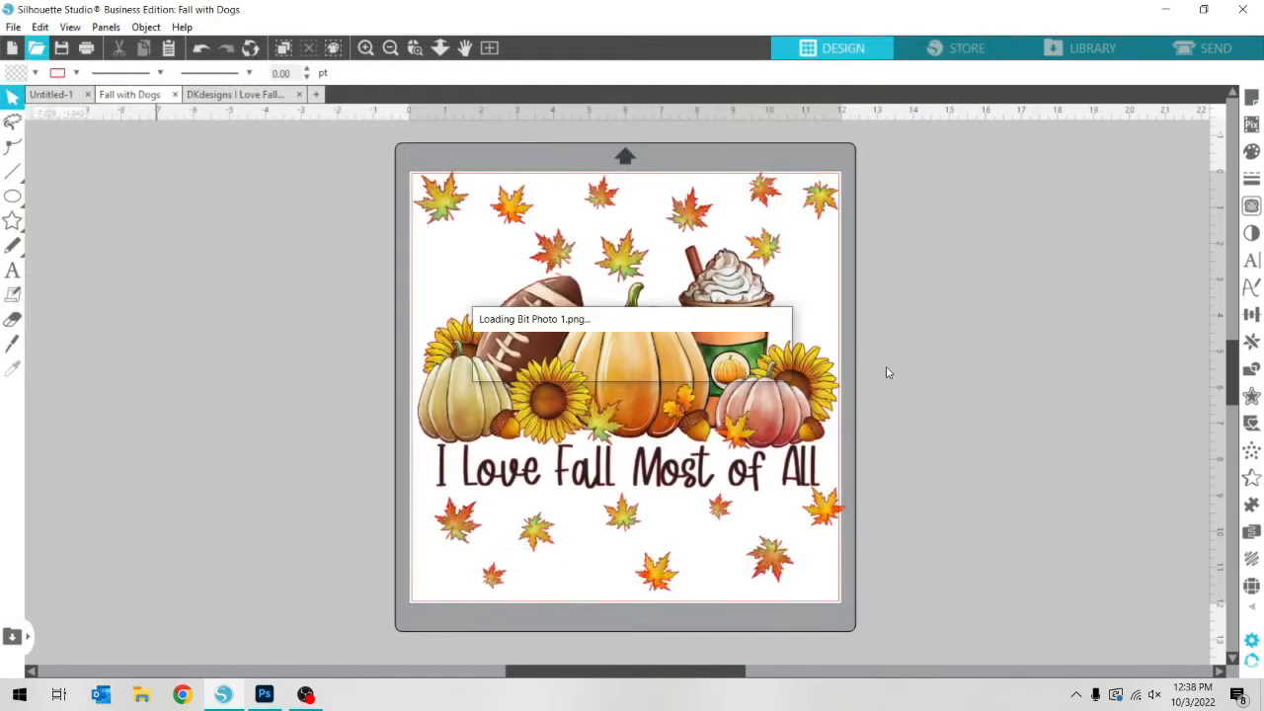
{"action": "double_click", "coordinate": [573, 268]}
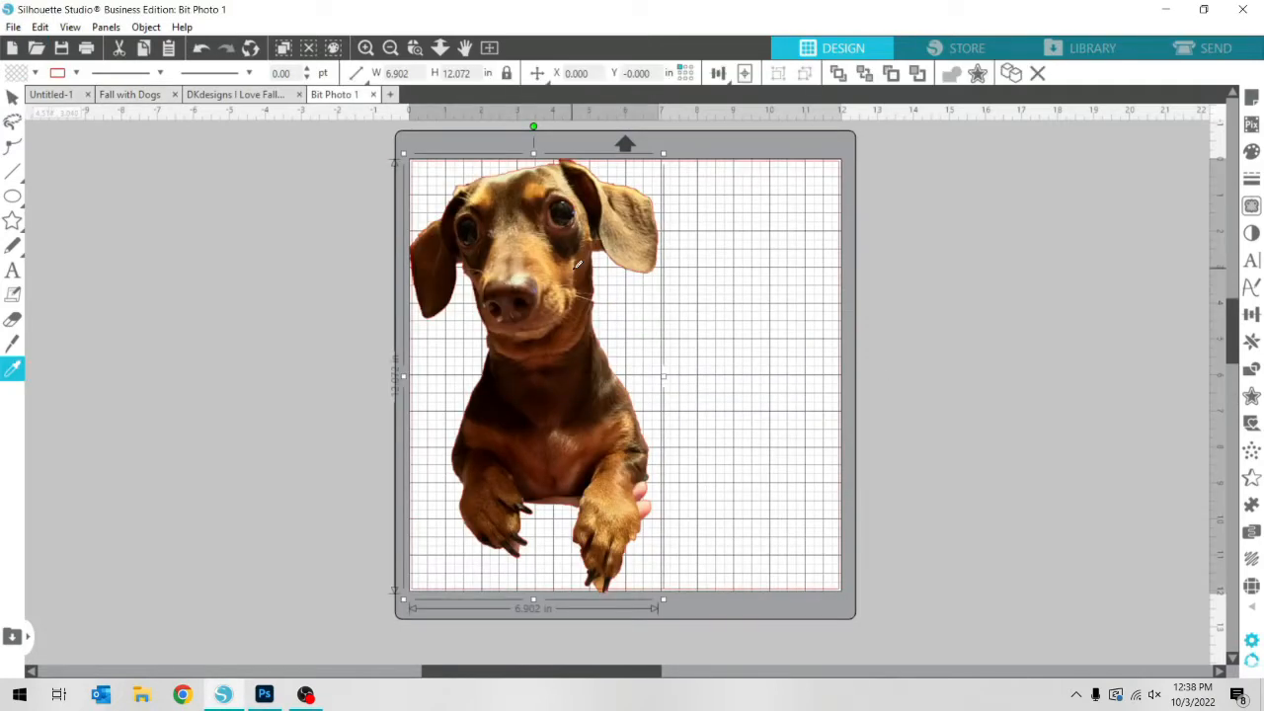
Copy the cut-out dog from Bit Photo 1 into the Fall with Dogs design
{"action": "key", "text": "ctrl+c"}
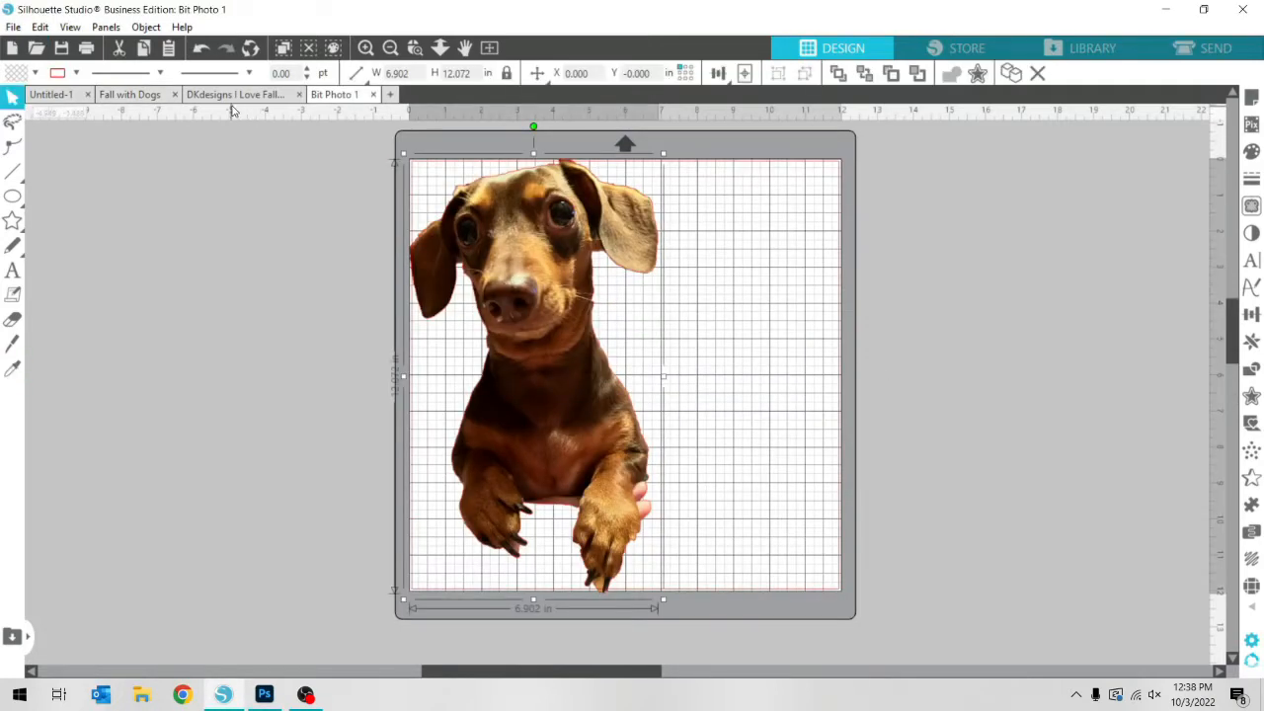
{"action": "left_click", "coordinate": [137, 94]}
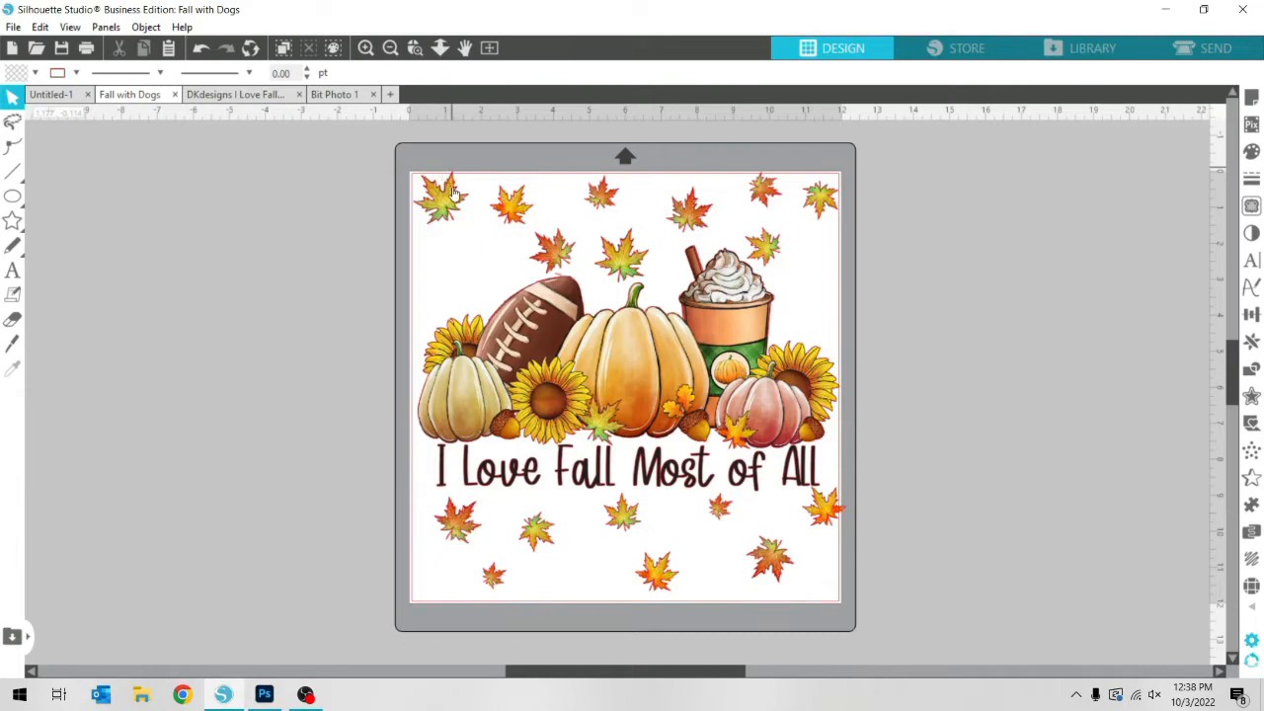
{"action": "key", "text": "ctrl+v"}
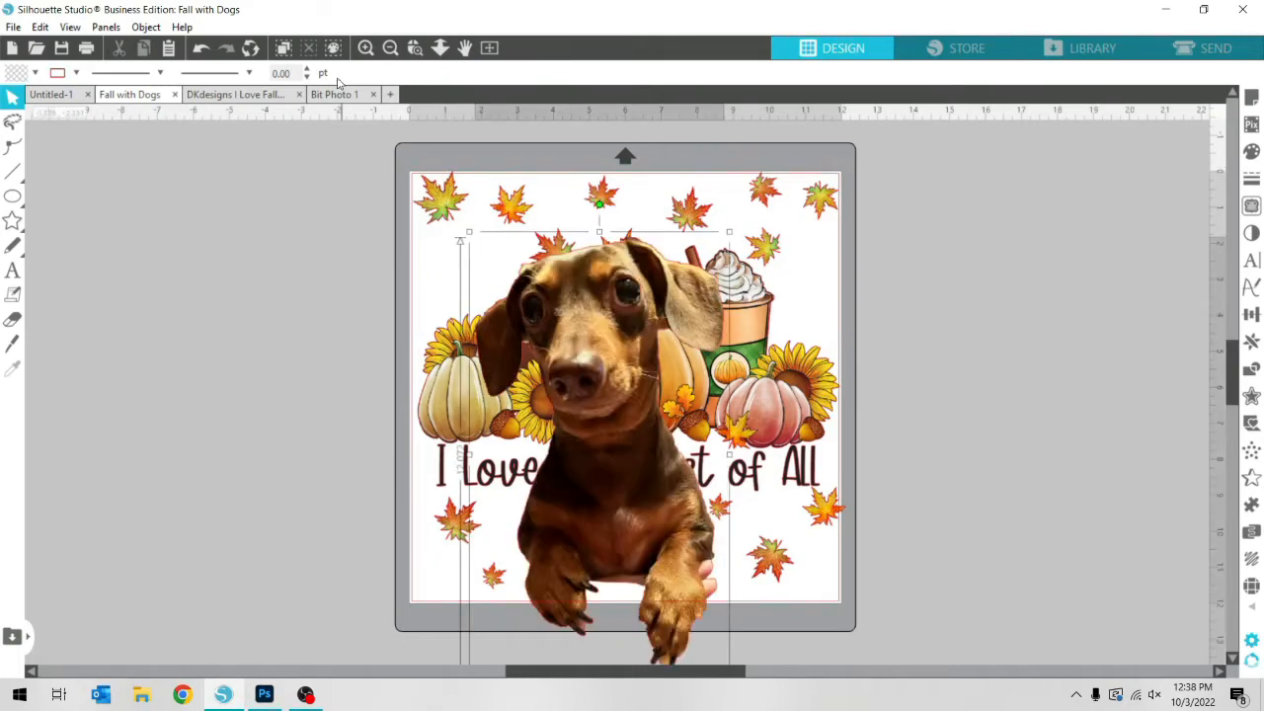
Send the dog behind the fall artwork and shrink it to about 3.58 in wide
{"action": "right_click", "coordinate": [600, 377]}
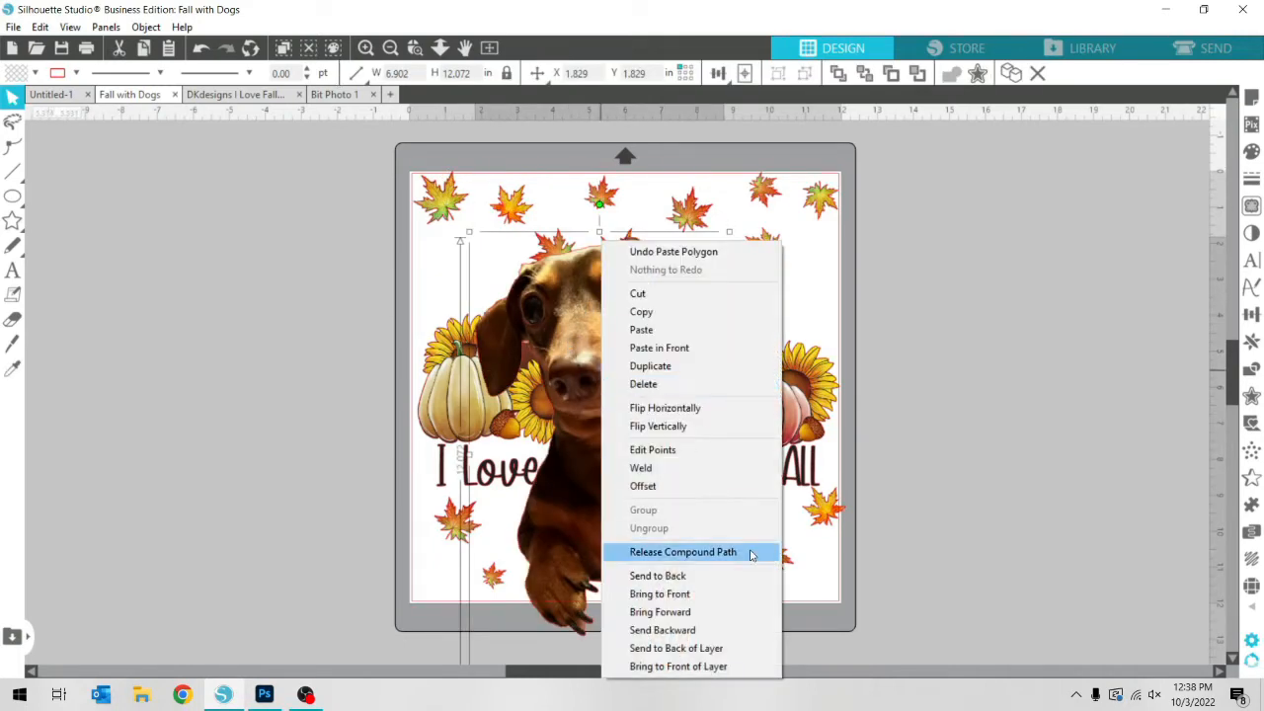
{"action": "left_click", "coordinate": [735, 576]}
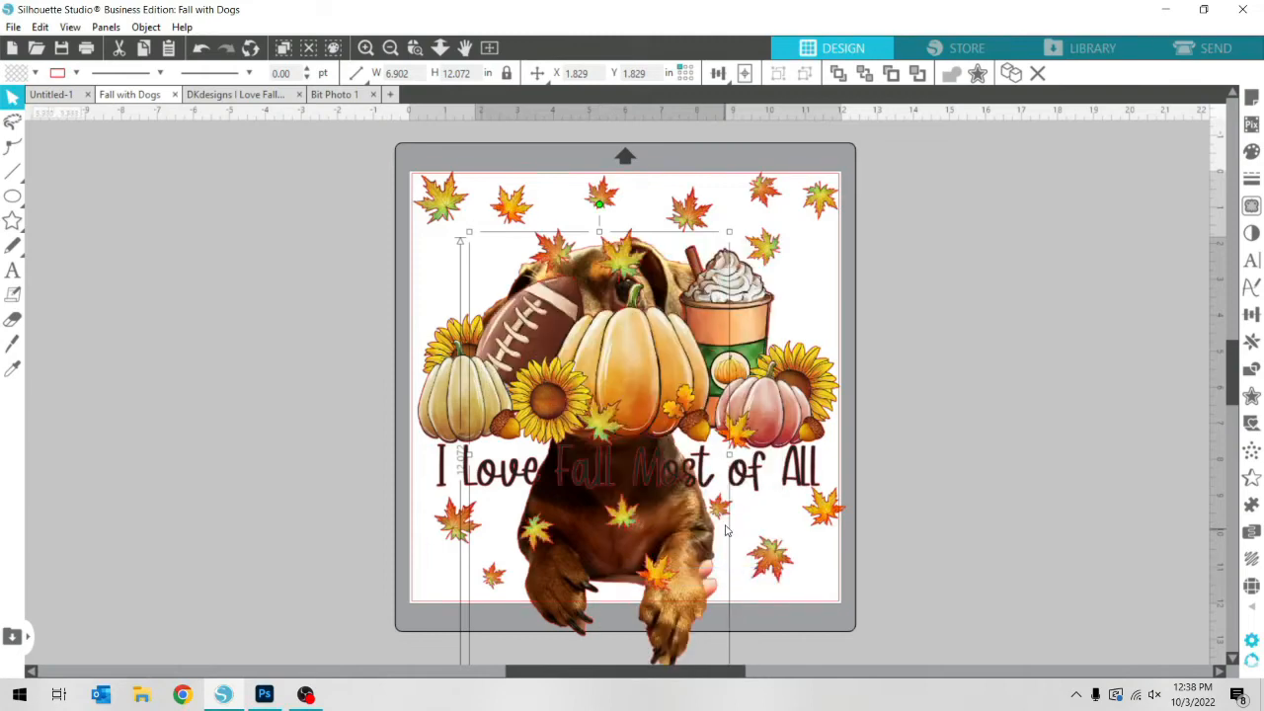
{"action": "left_click_drag", "start_coordinate": [730, 232], "coordinate": [628, 395]}
{"action": "left_click_drag", "start_coordinate": [561, 560], "coordinate": [501, 365]}
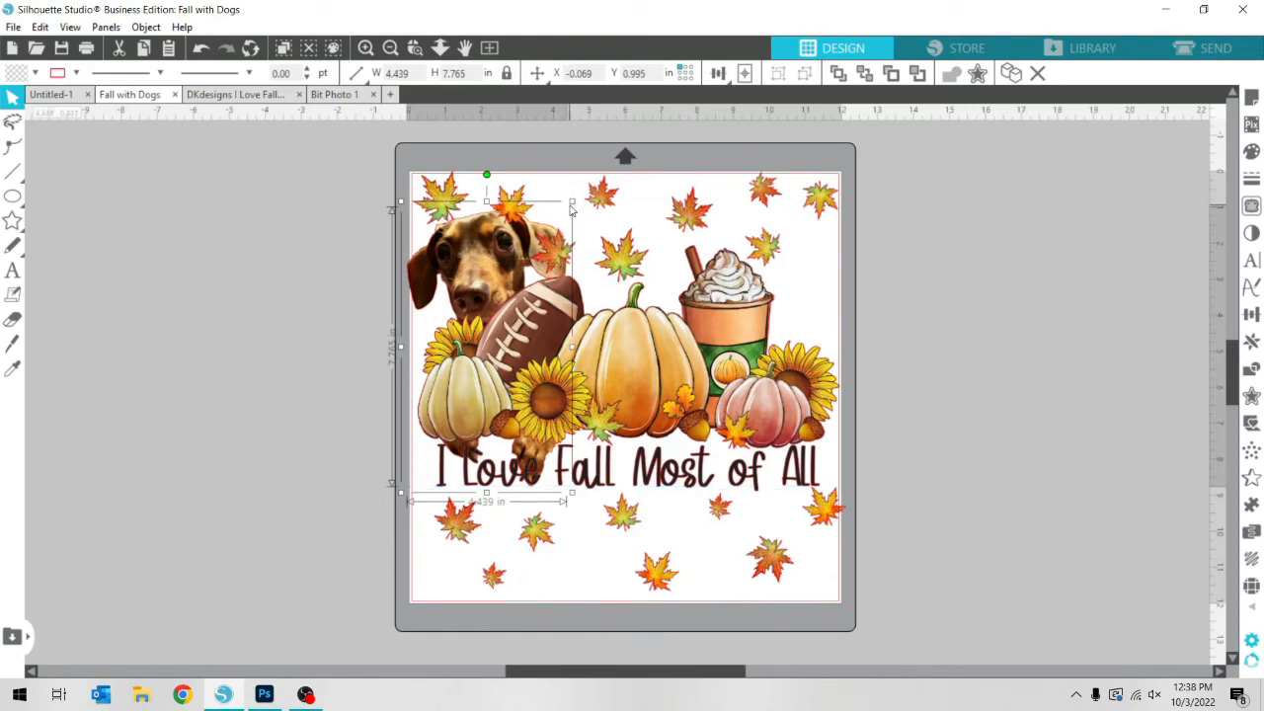
{"action": "left_click_drag", "start_coordinate": [572, 202], "coordinate": [542, 255]}
Flip the dog horizontally and position it behind the central pumpkin with its head above the stem
{"action": "left_click_drag", "start_coordinate": [489, 298], "coordinate": [616, 267]}
{"action": "right_click", "coordinate": [815, 285]}
{"action": "left_click", "coordinate": [883, 408]}
{"action": "key", "text": "Escape"}
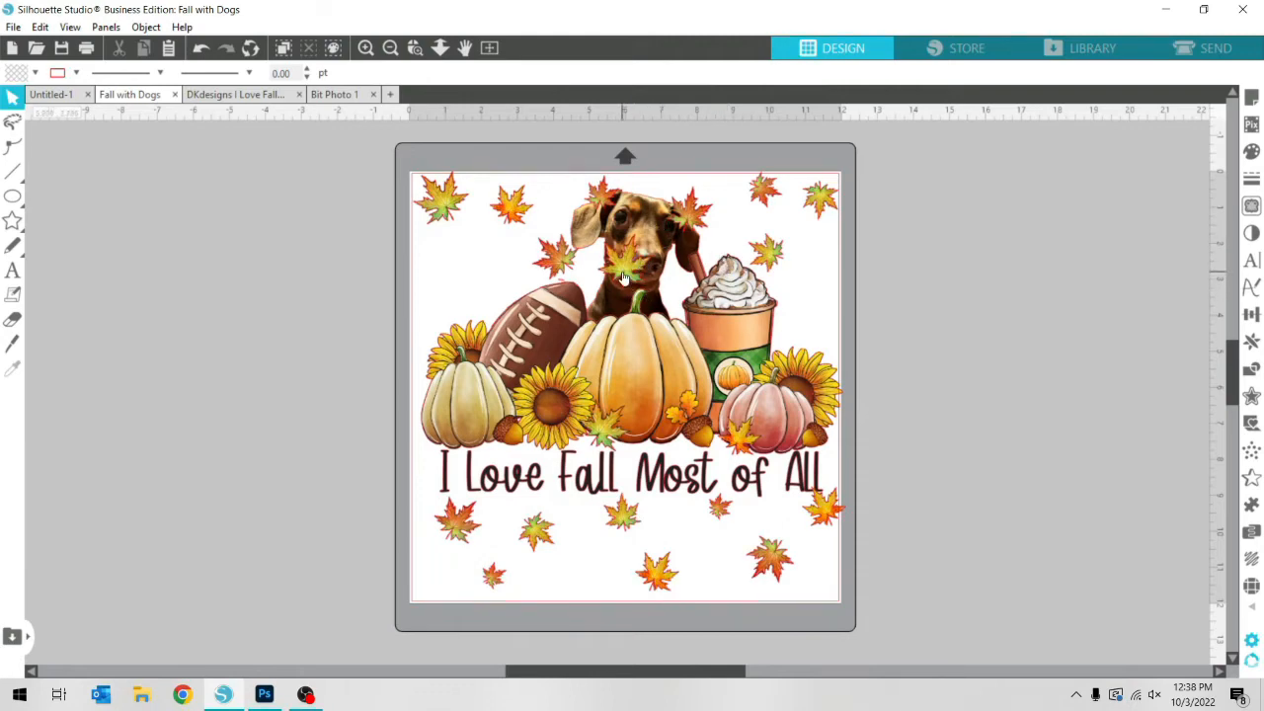
Move the I Love Fall Most of All artwork aside, clear of the dog
{"action": "left_click_drag", "start_coordinate": [624, 278], "coordinate": [302, 288]}
{"action": "mouse_move", "coordinate": [8, 195]}
{"action": "left_click", "coordinate": [83, 200]}
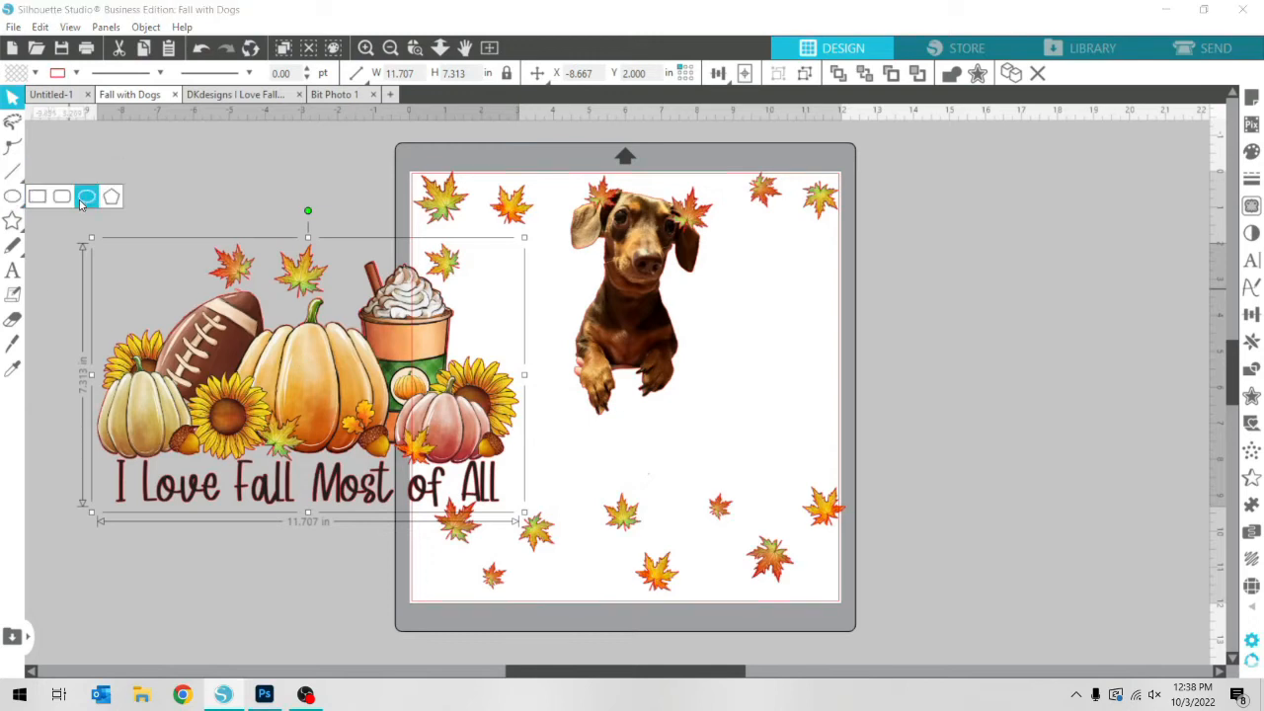
{"action": "left_click_drag", "start_coordinate": [274, 226], "coordinate": [350, 305]}
{"action": "key", "text": "v"}
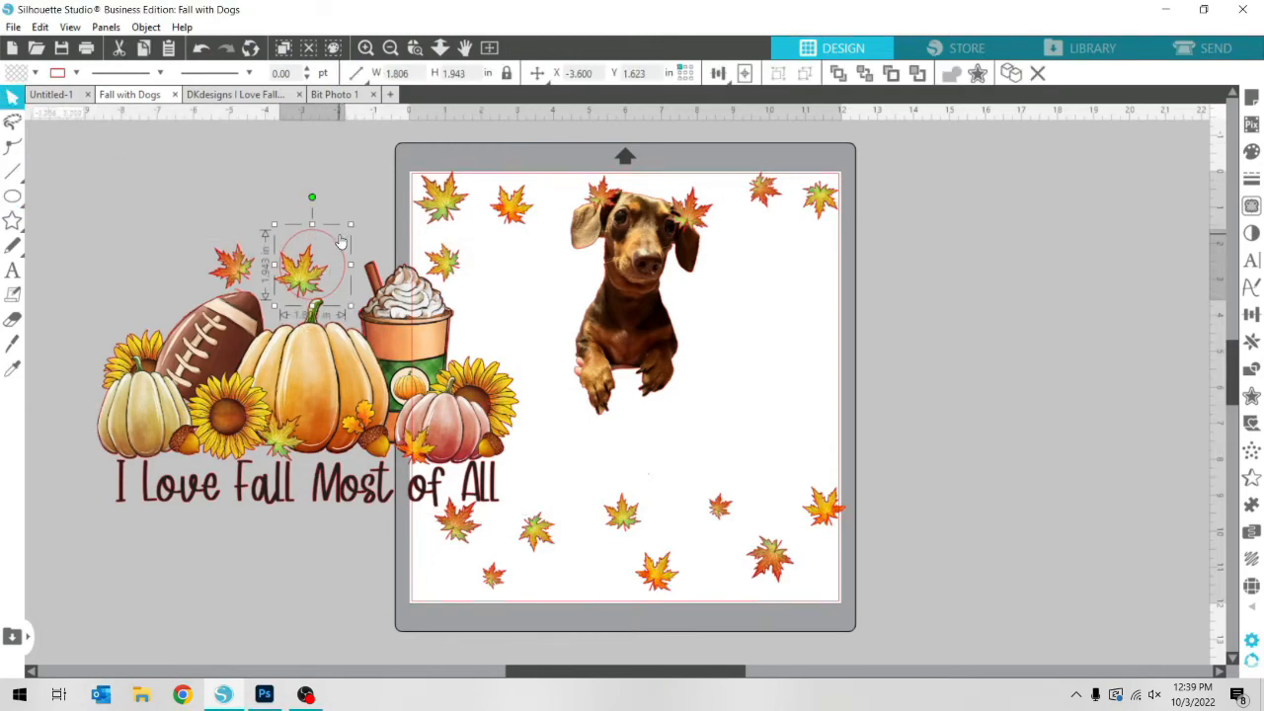
{"action": "left_click_drag", "start_coordinate": [341, 242], "coordinate": [331, 242]}
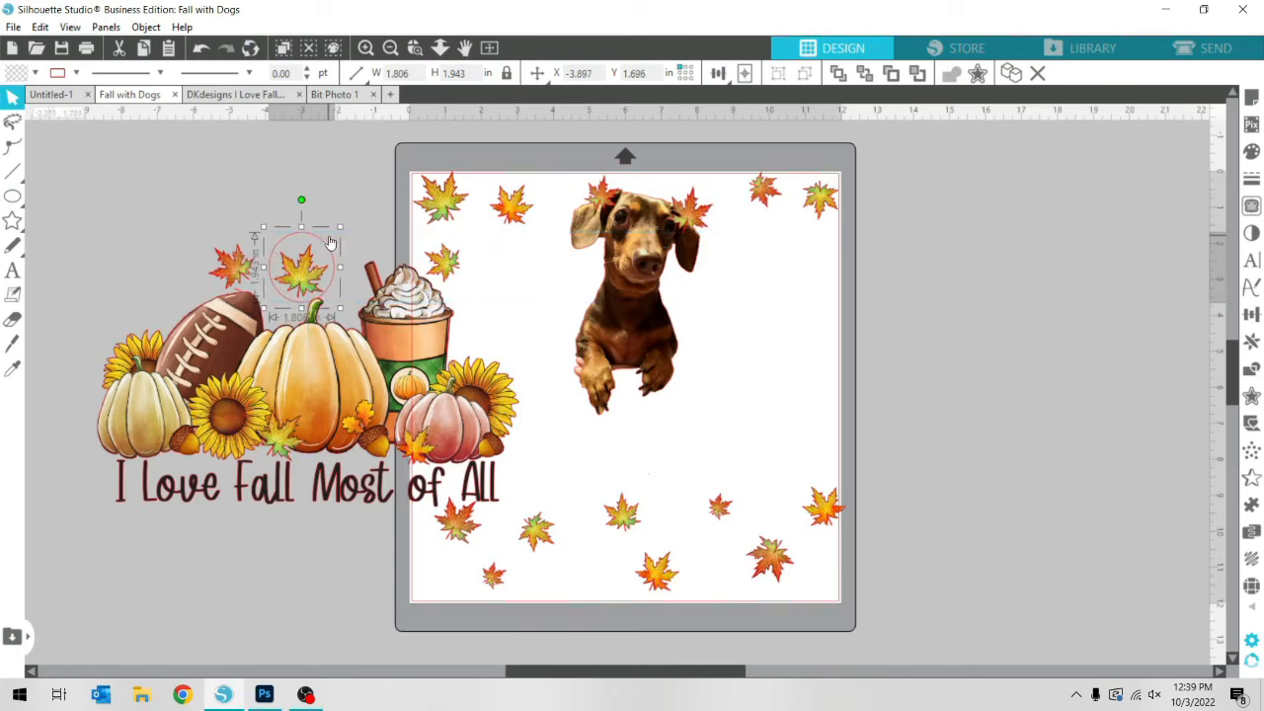
{"action": "key", "text": "Delete"}
Erase the leaf above the central pumpkin's stem from the artwork with the Eraser tool
{"action": "left_click", "coordinate": [12, 318]}
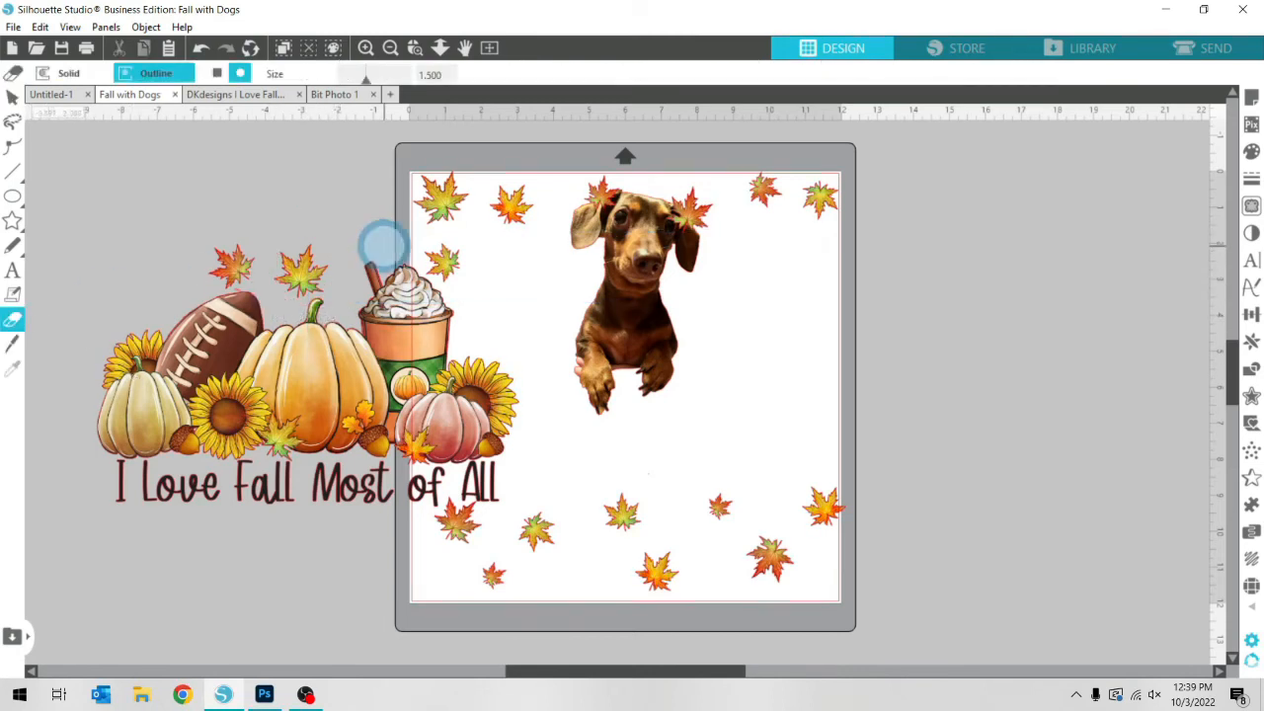
{"action": "left_click_drag", "start_coordinate": [287, 264], "coordinate": [283, 261]}
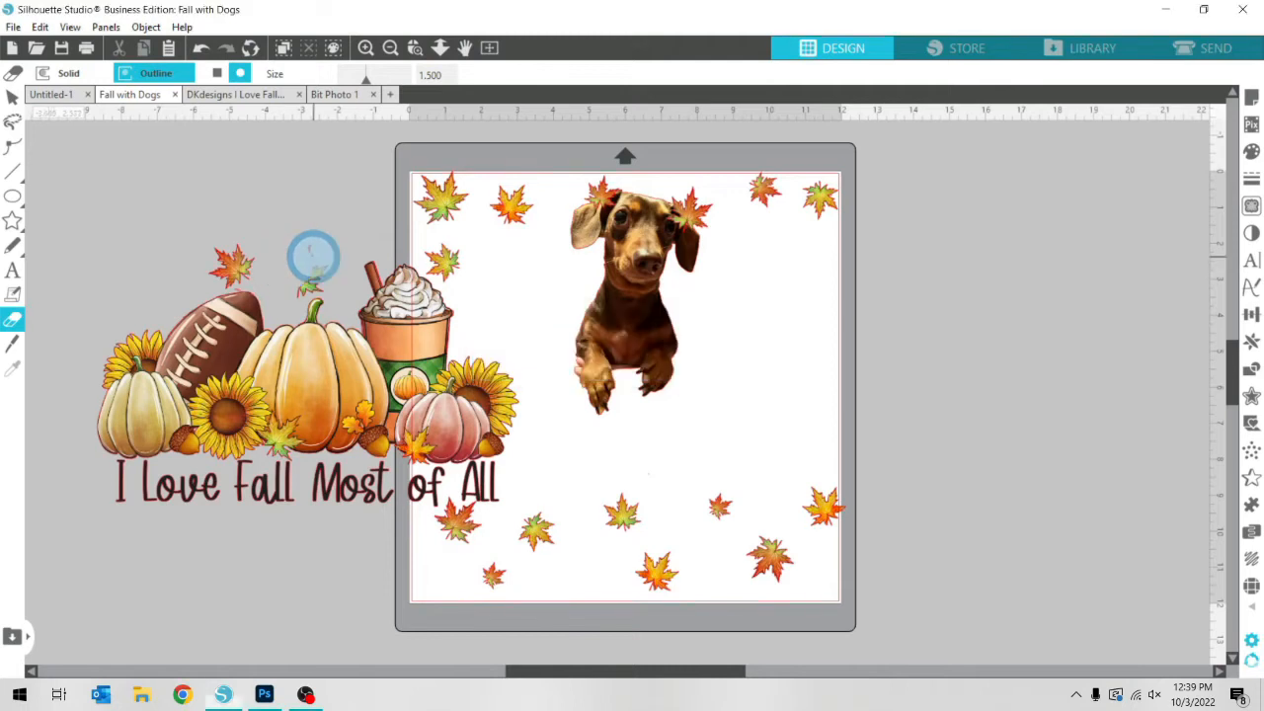
{"action": "left_click", "coordinate": [300, 276]}
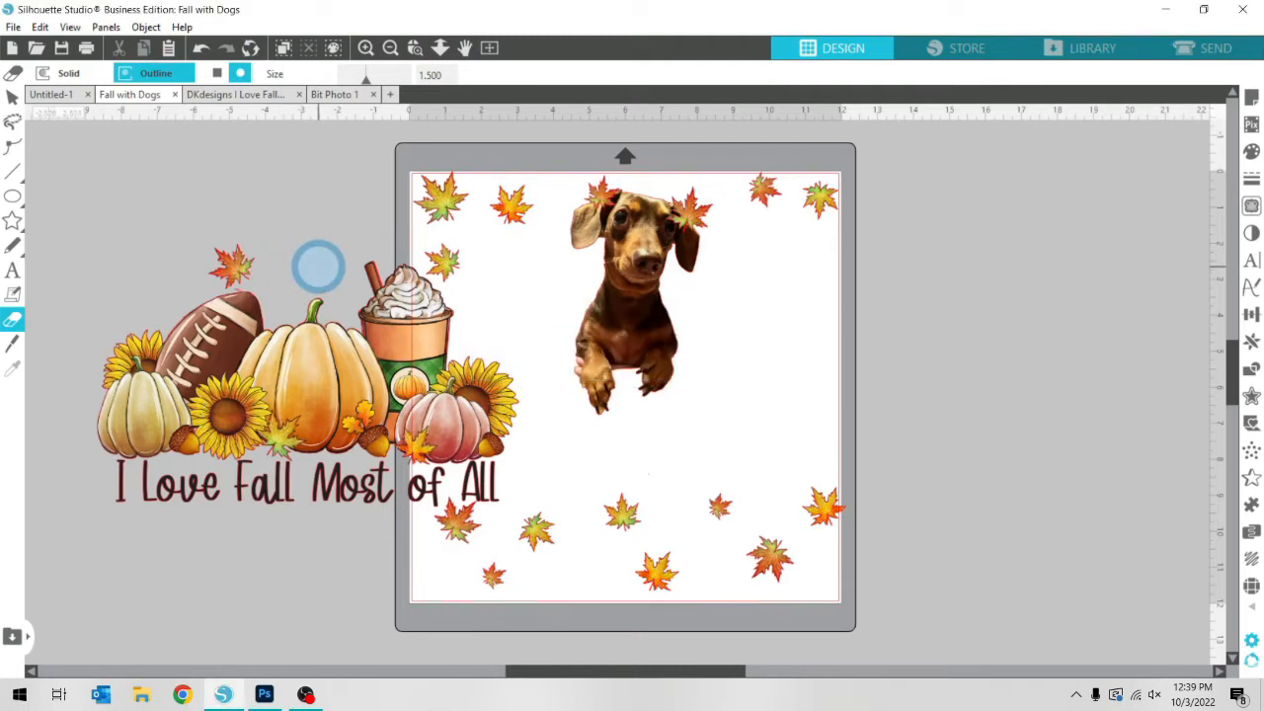
{"action": "left_click", "coordinate": [13, 96]}
Group the artwork and lettering without the leaf beside the coffee cup, and move the group back onto the mat over the dog
{"action": "left_click_drag", "start_coordinate": [335, 362], "coordinate": [663, 388]}
{"action": "key", "text": "ctrl+z"}
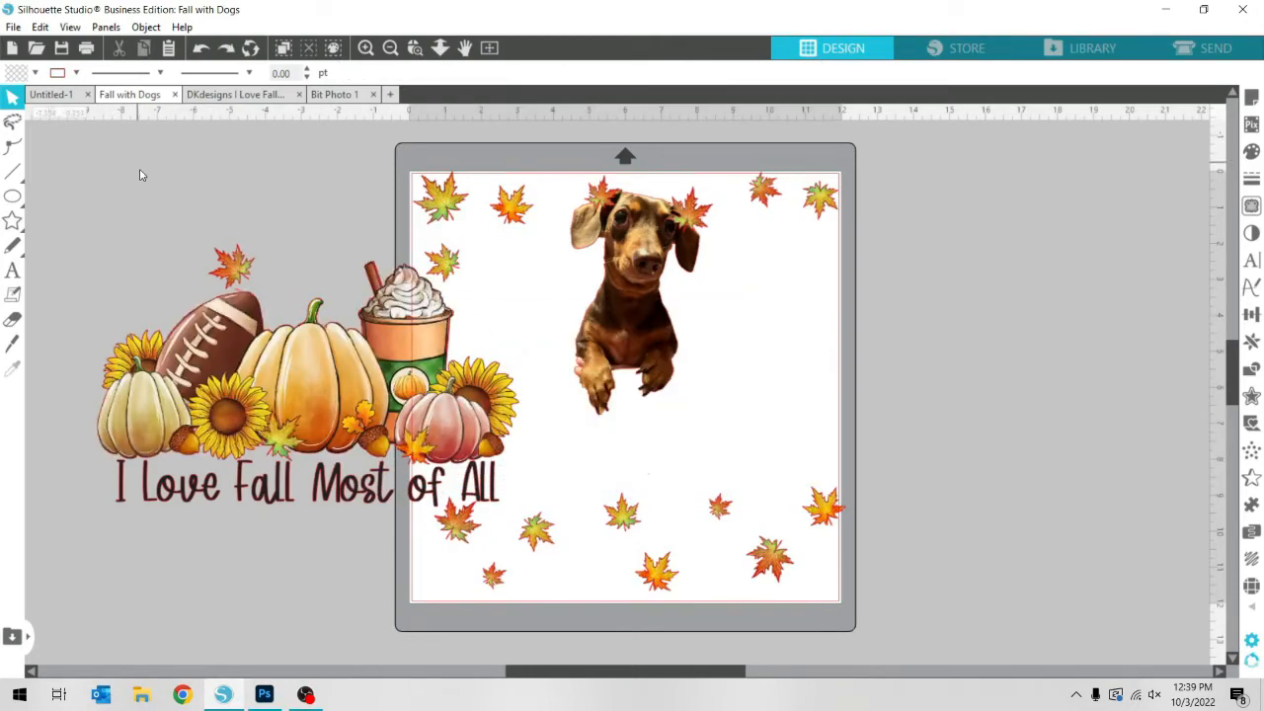
{"action": "left_click_drag", "start_coordinate": [141, 175], "coordinate": [368, 472]}
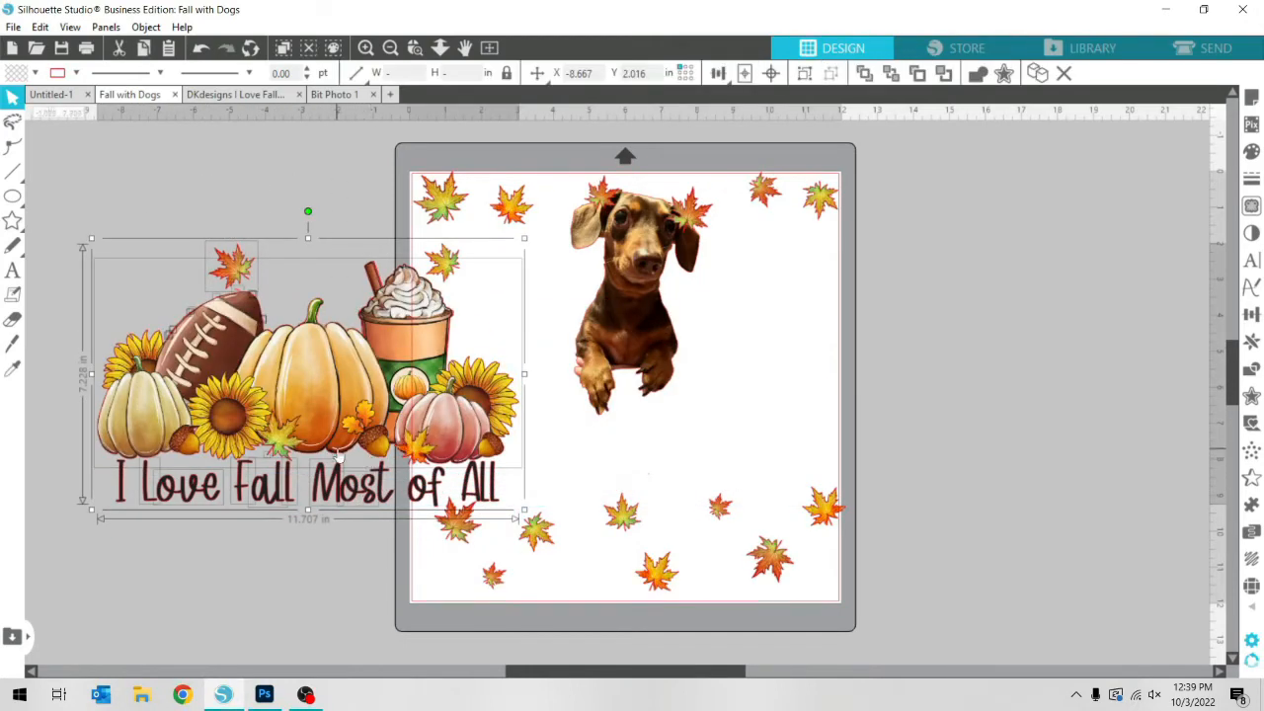
{"action": "left_click_drag", "start_coordinate": [75, 233], "coordinate": [501, 487]}
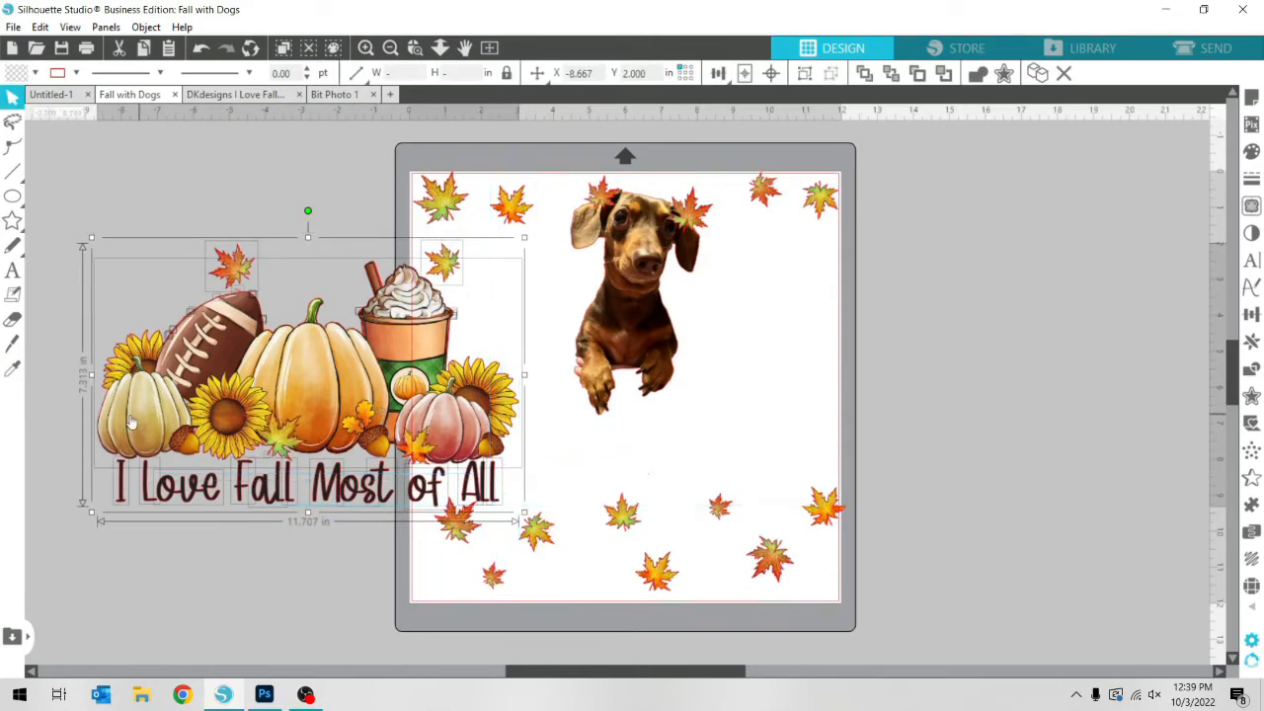
{"action": "right_click", "coordinate": [237, 558]}
{"action": "left_click", "coordinate": [444, 278]}
{"action": "right_click", "coordinate": [423, 393]}
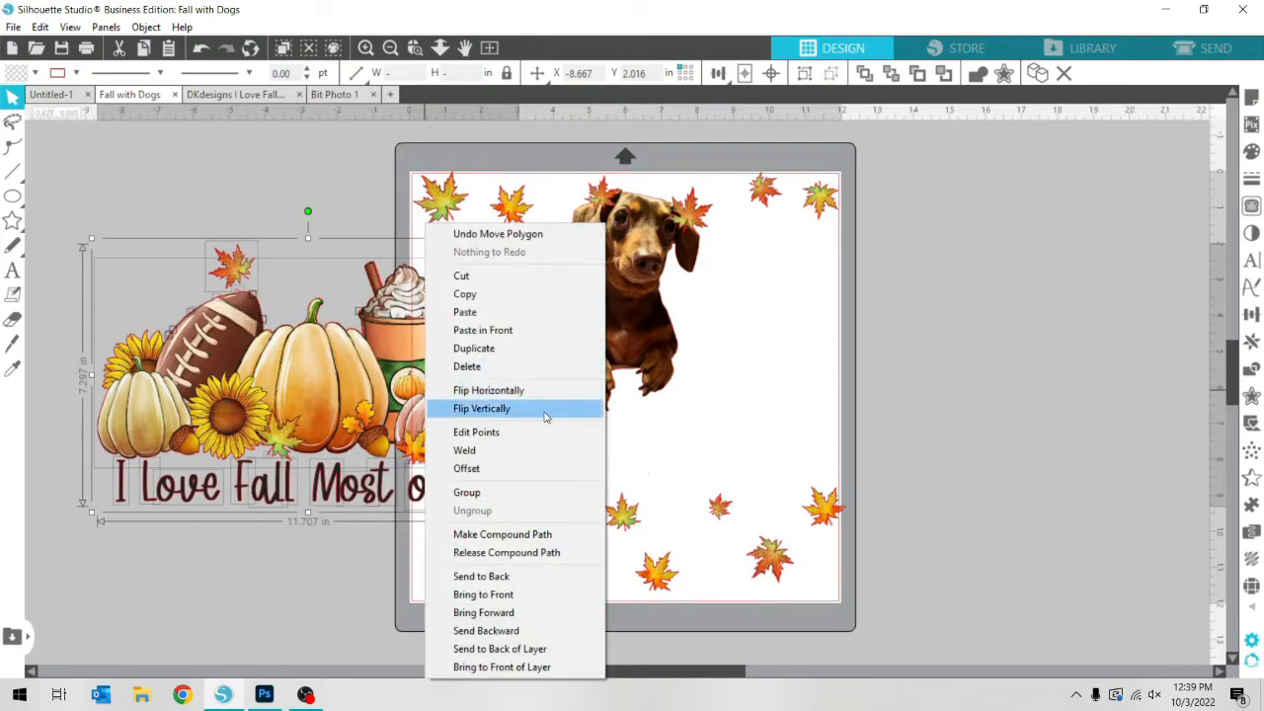
{"action": "left_click", "coordinate": [478, 493]}
{"action": "left_click_drag", "start_coordinate": [293, 405], "coordinate": [603, 408]}
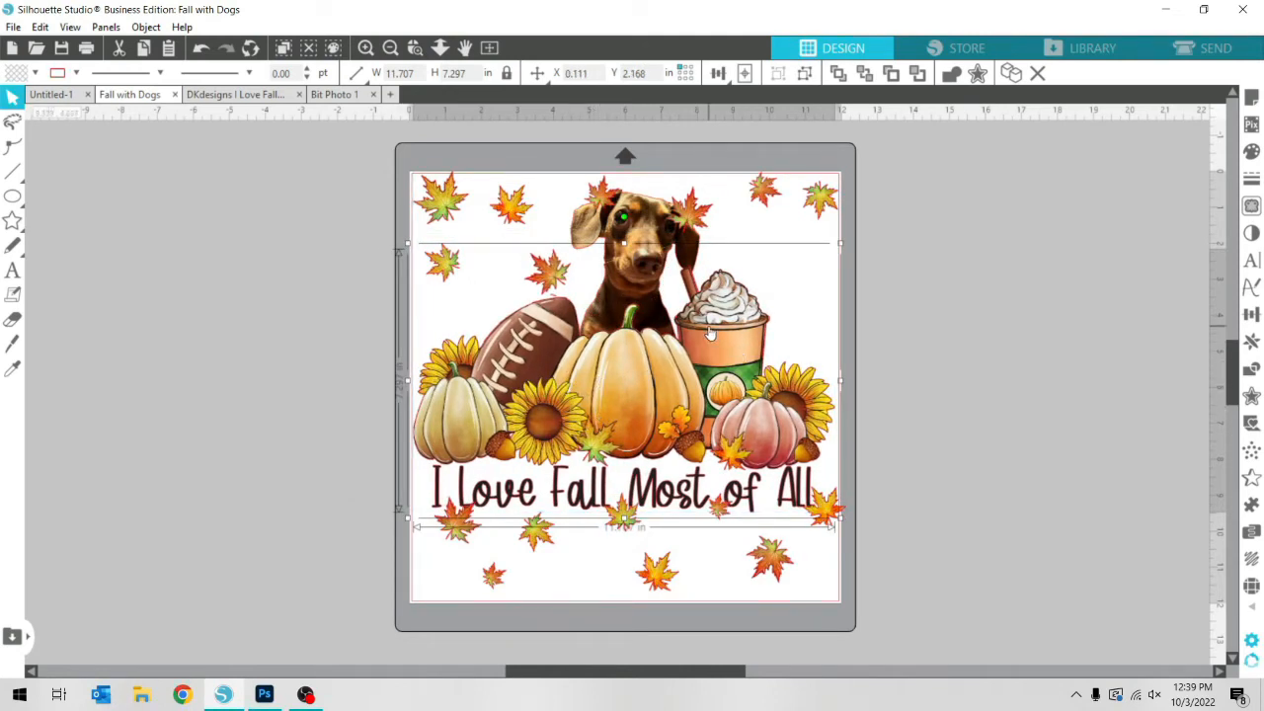
Move the two leaves overlapping the dog's head into the empty area above and beside the coffee cup
{"action": "left_click_drag", "start_coordinate": [689, 211], "coordinate": [802, 291]}
{"action": "left_click_drag", "start_coordinate": [593, 202], "coordinate": [817, 269]}
{"action": "left_click_drag", "start_coordinate": [820, 313], "coordinate": [742, 257]}
{"action": "left_click_drag", "start_coordinate": [818, 268], "coordinate": [815, 282]}
{"action": "left_click", "coordinate": [950, 493]}
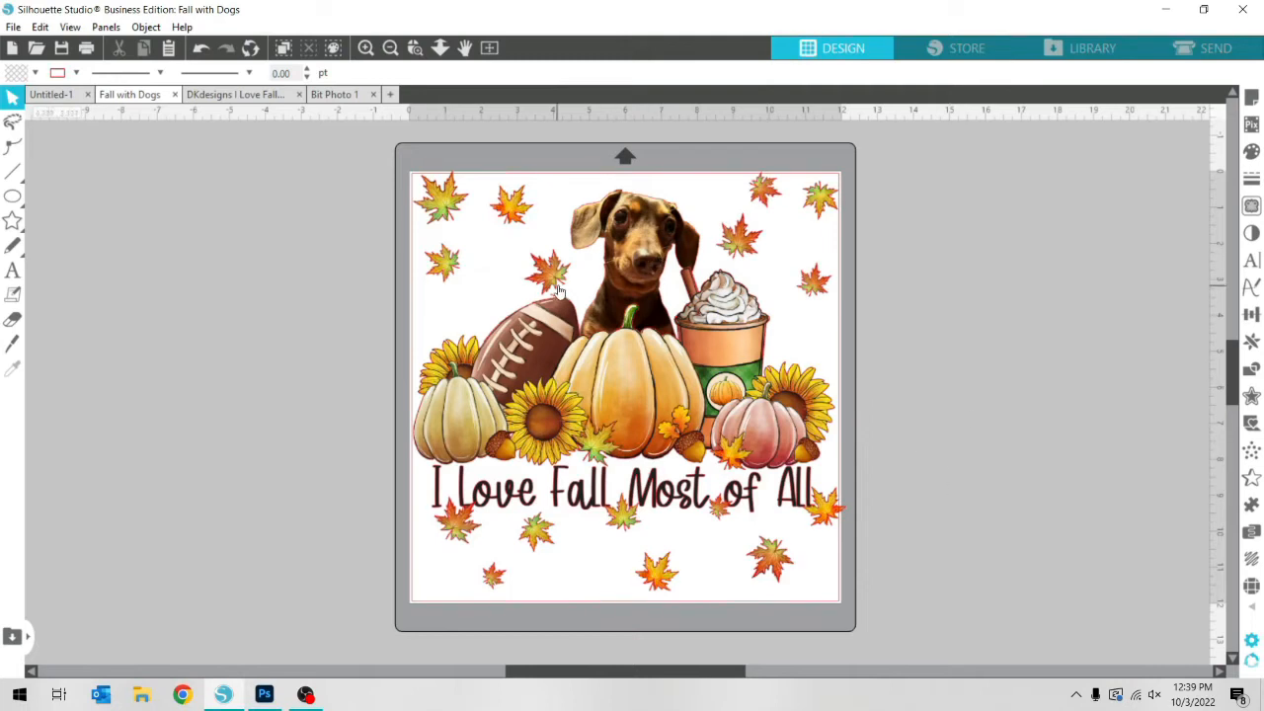
Shift the small leaf at the mat's upper edge closer to the dog's head
{"action": "left_click_drag", "start_coordinate": [558, 286], "coordinate": [538, 283]}
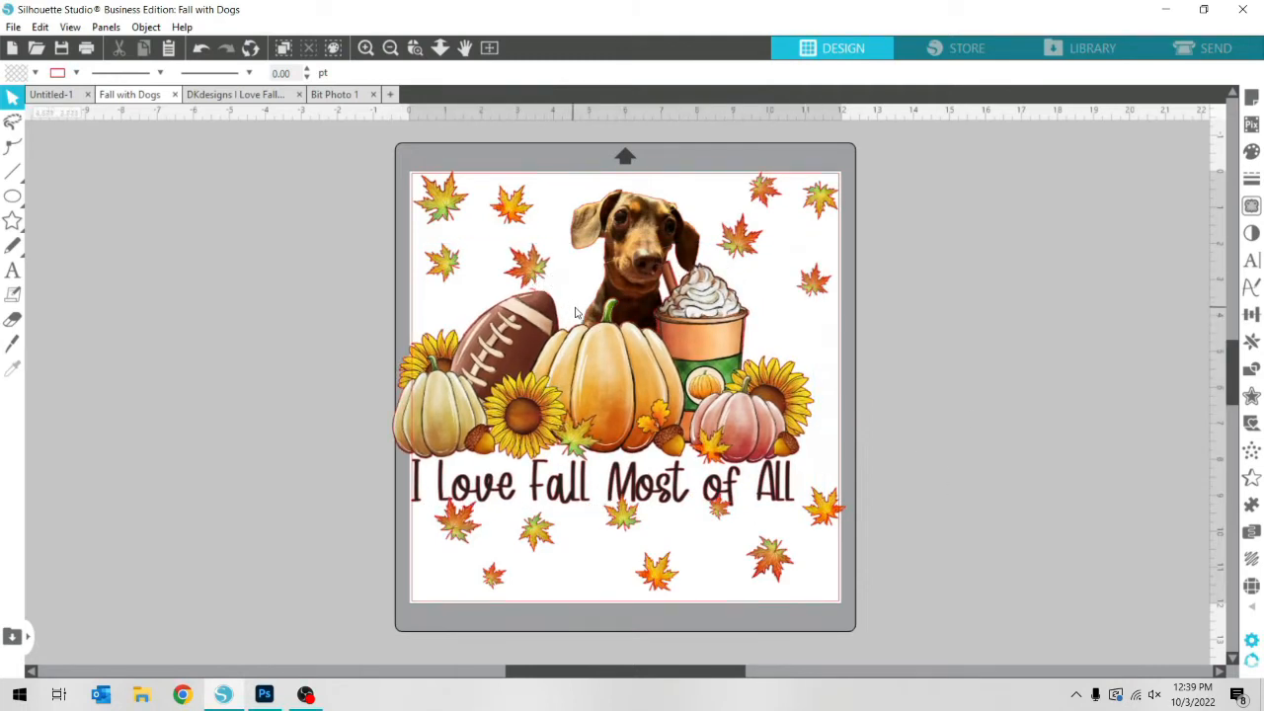
{"action": "key", "text": "ctrl+z"}
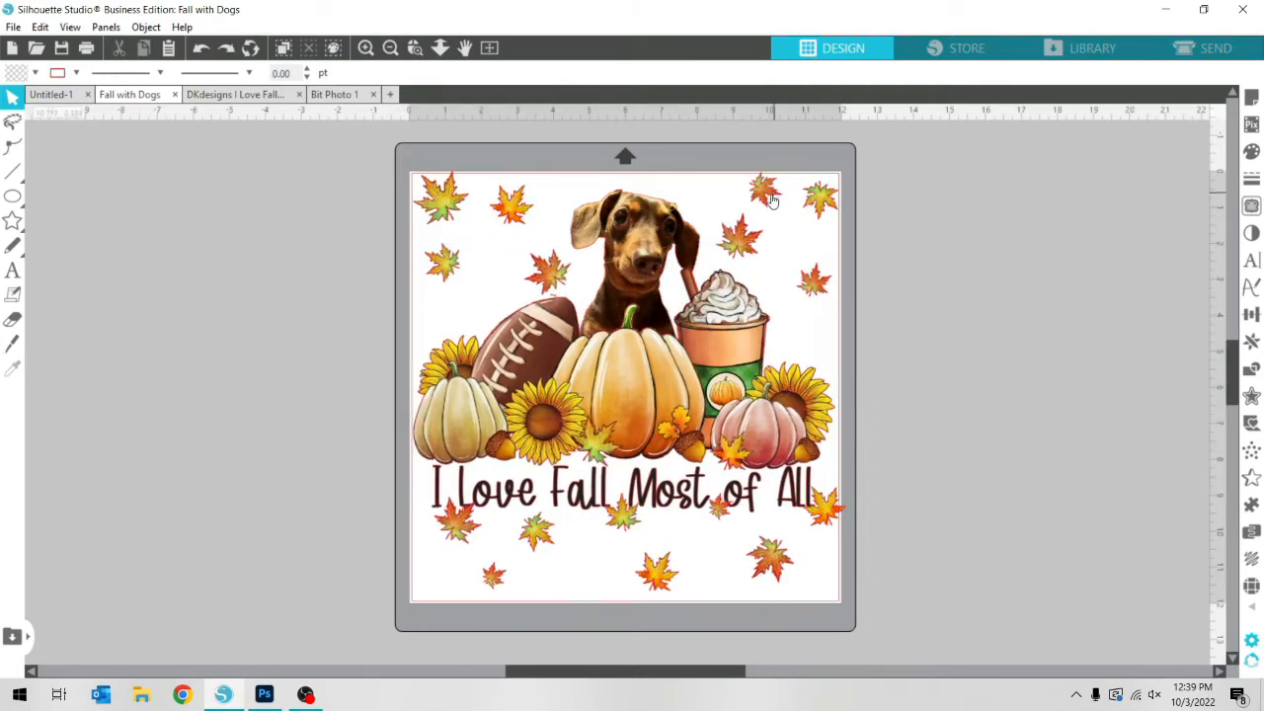
{"action": "left_click_drag", "start_coordinate": [773, 200], "coordinate": [728, 199]}
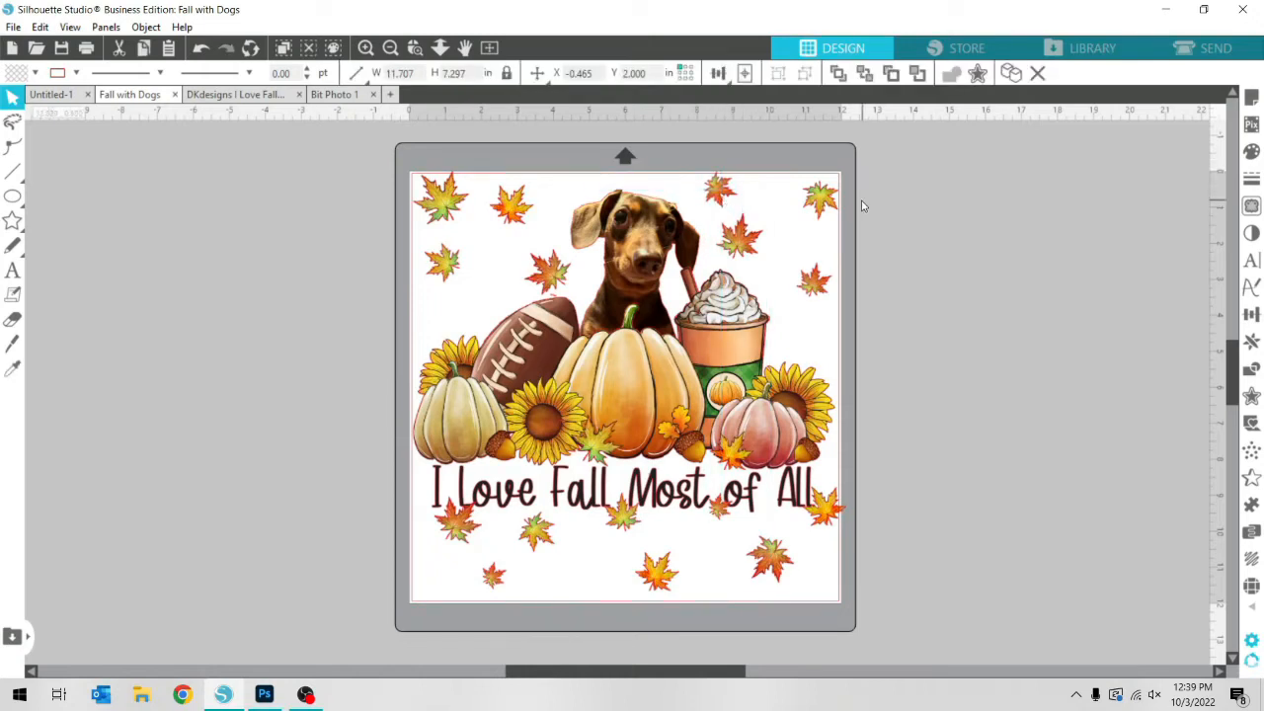
{"action": "left_click", "coordinate": [828, 273]}
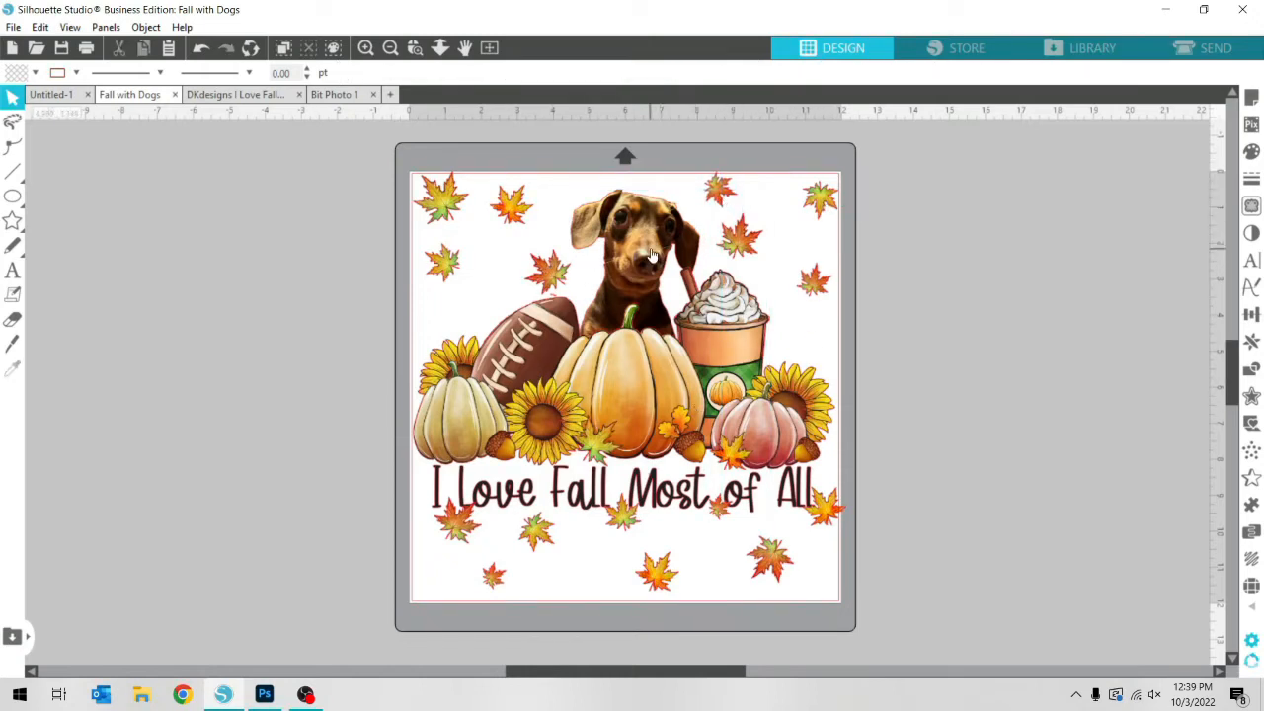
Try the dog behind the coffee cup, flipped horizontally, with the small leaf above the white pumpkin moved off the mat
{"action": "left_click_drag", "start_coordinate": [650, 255], "coordinate": [336, 265]}
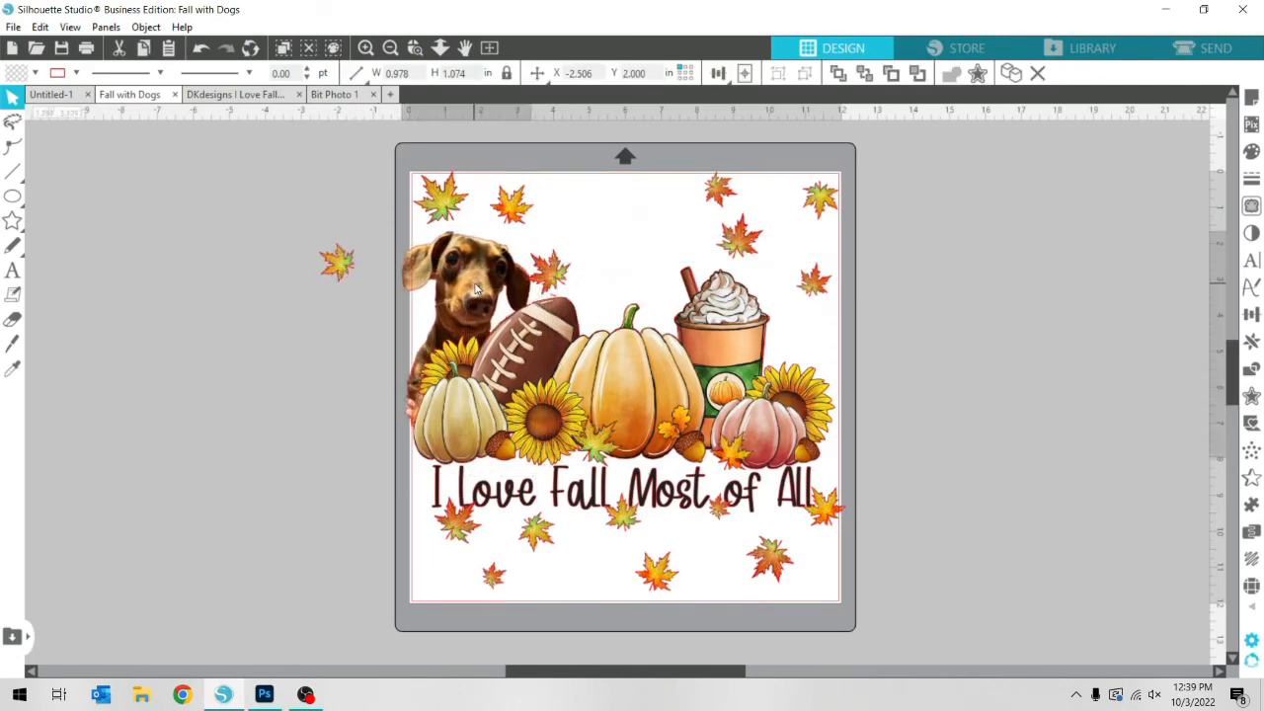
{"action": "mouse_move", "coordinate": [475, 287]}
{"action": "left_mouse_down"}
{"action": "mouse_move", "coordinate": [777, 287]}
{"action": "mouse_move", "coordinate": [781, 339]}
{"action": "left_mouse_up"}
{"action": "key", "text": "Escape"}
{"action": "right_click", "coordinate": [781, 339]}
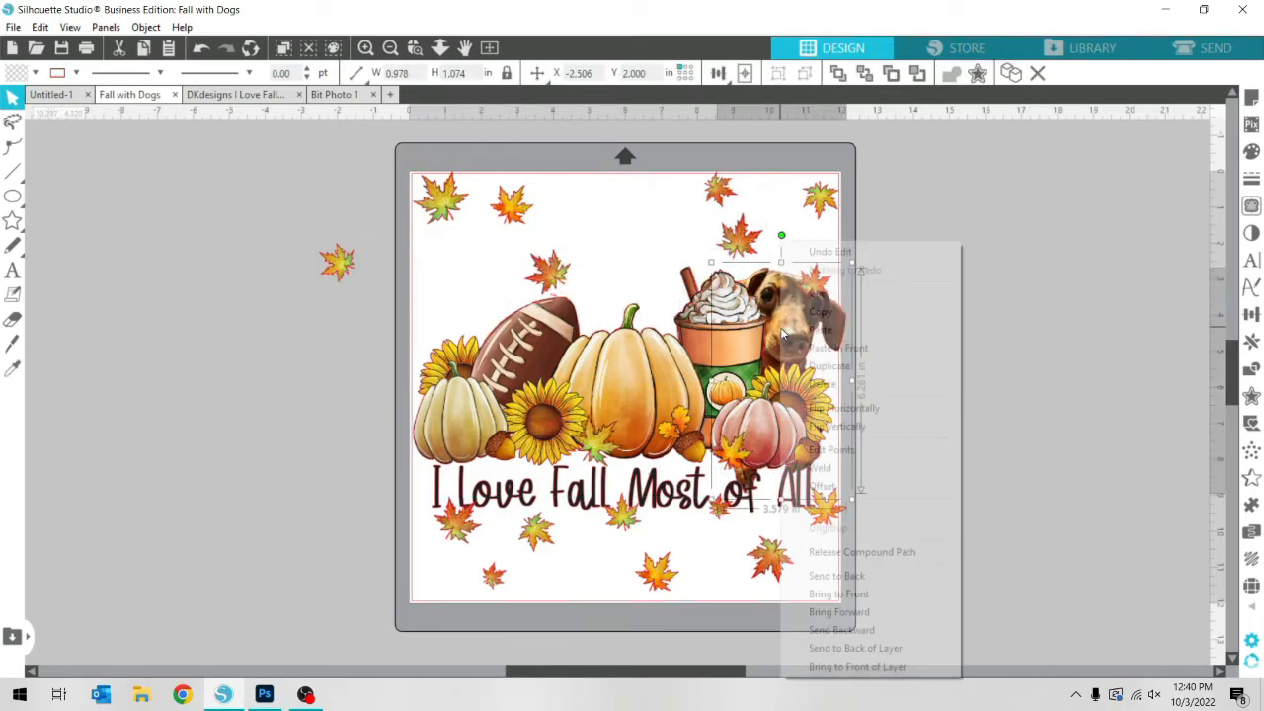
{"action": "left_click", "coordinate": [886, 408]}
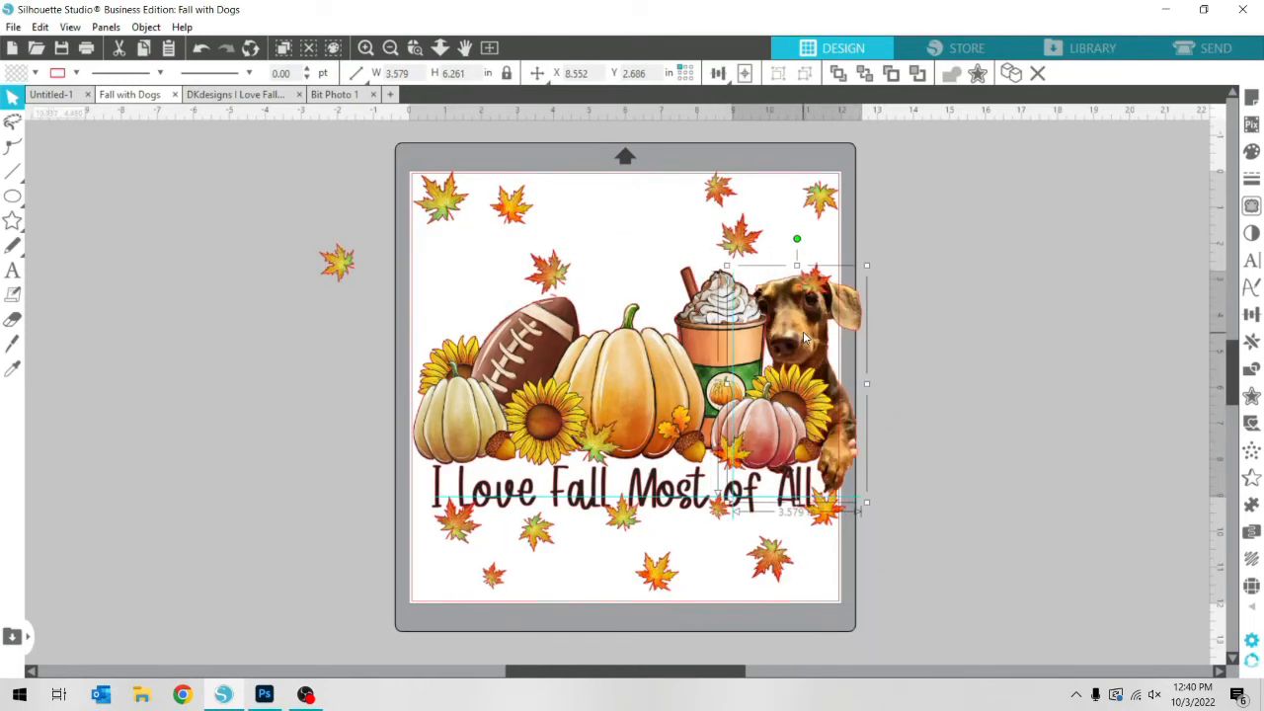
Try the dog behind the football and white pumpkin, flipped horizontally to face the other way
{"action": "left_click_drag", "start_coordinate": [805, 339], "coordinate": [405, 287]}
{"action": "right_click", "coordinate": [467, 249]}
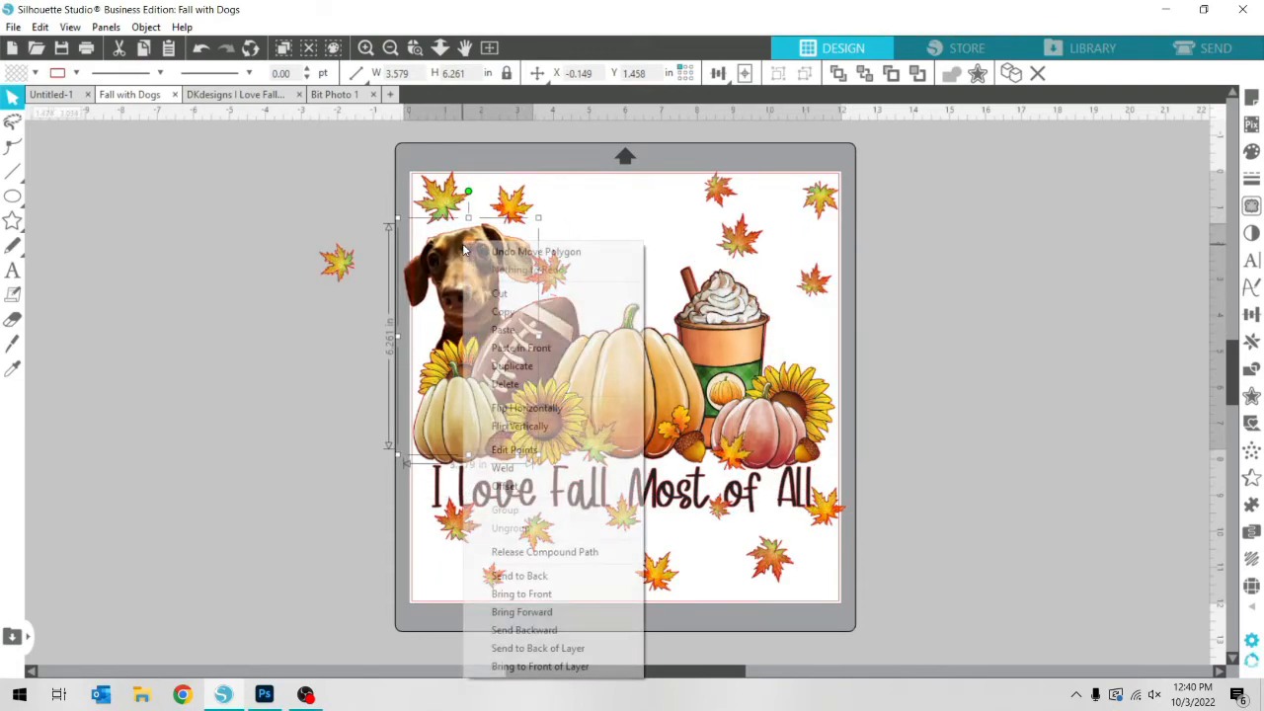
{"action": "left_click", "coordinate": [578, 409]}
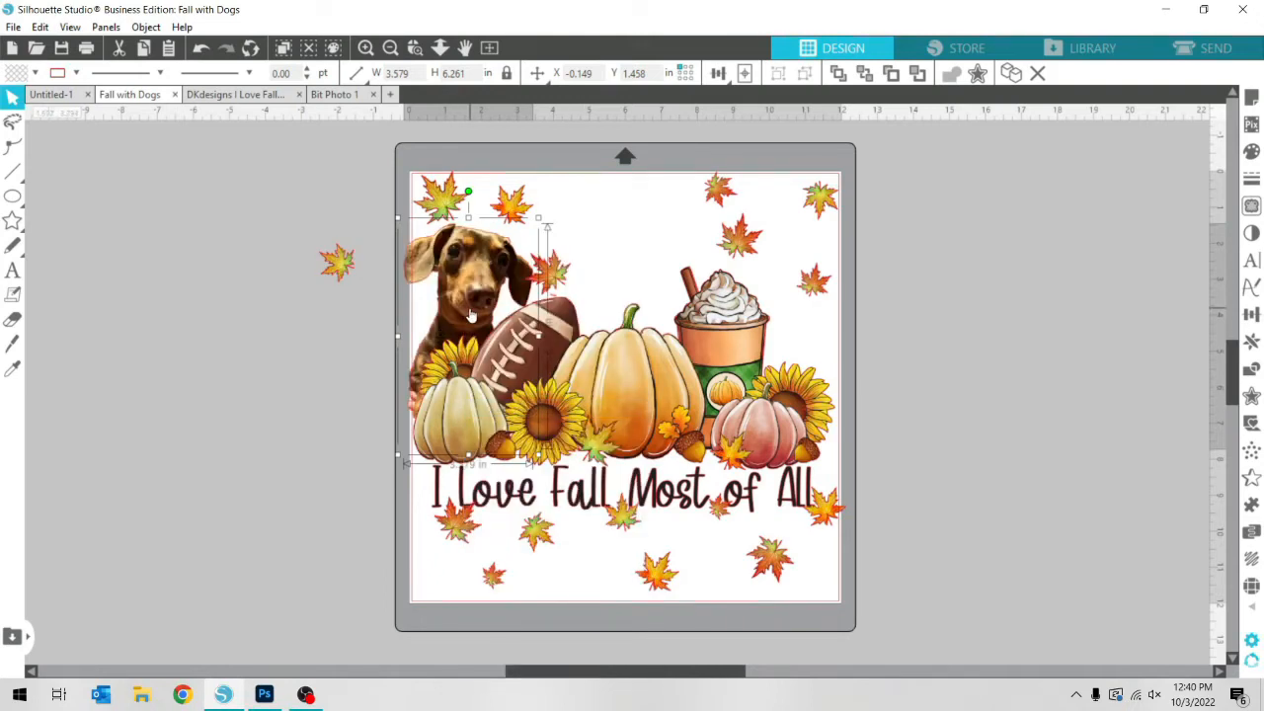
Try the dog behind the coffee cup at about 3.34 in wide, with the leaf covering its head moved off the mat
{"action": "left_click_drag", "start_coordinate": [471, 314], "coordinate": [800, 343]}
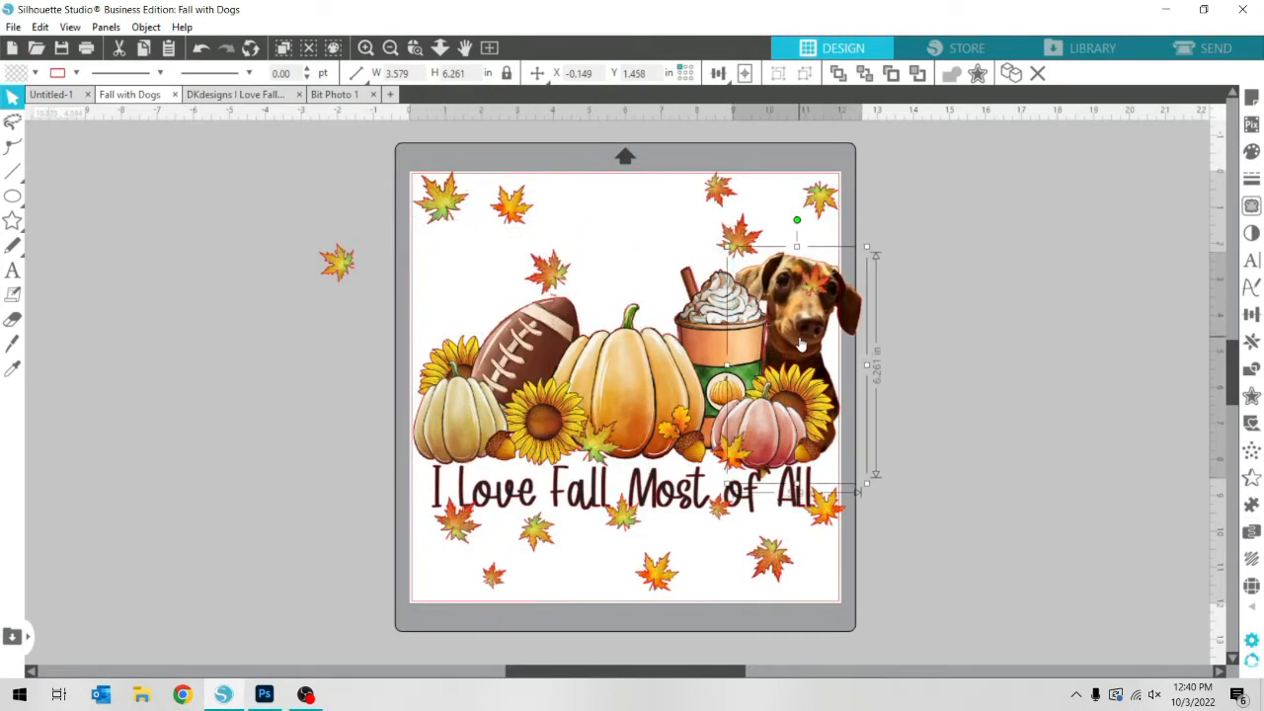
{"action": "mouse_move", "coordinate": [818, 286]}
{"action": "left_mouse_down"}
{"action": "mouse_move", "coordinate": [948, 238]}
{"action": "mouse_move", "coordinate": [822, 297]}
{"action": "left_mouse_up"}
{"action": "left_click", "coordinate": [821, 296]}
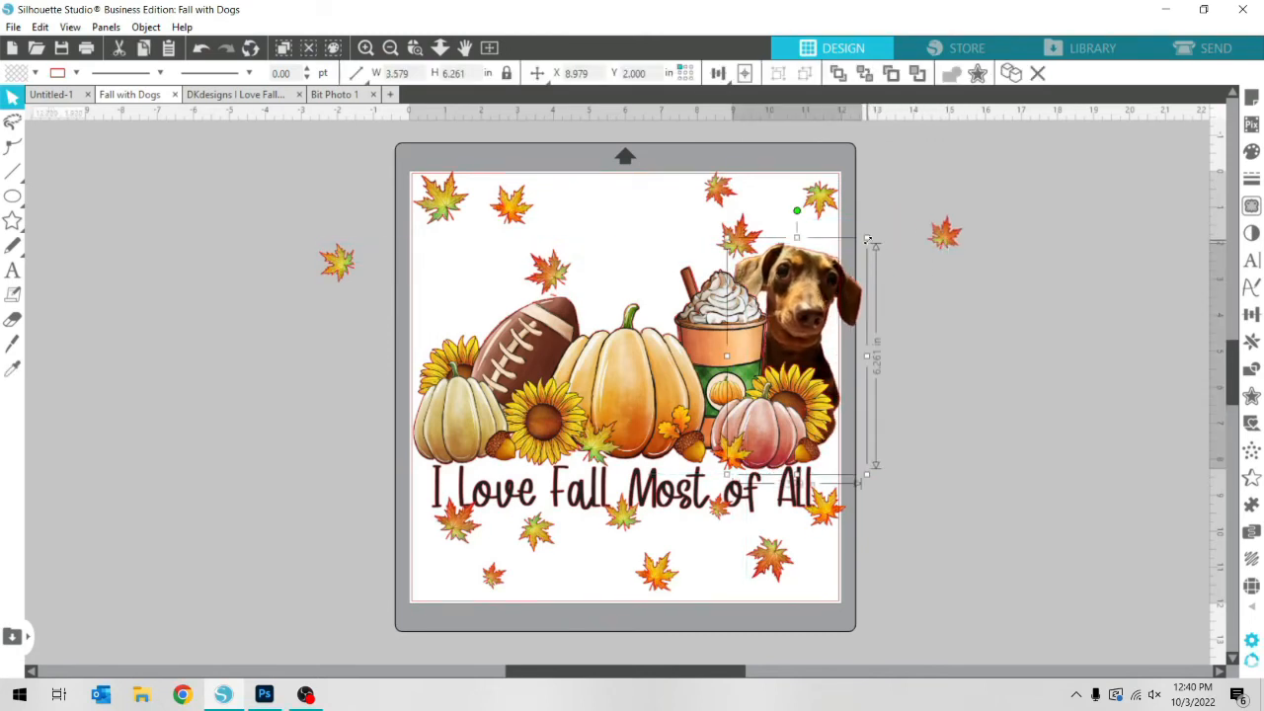
{"action": "left_click_drag", "start_coordinate": [868, 241], "coordinate": [834, 326]}
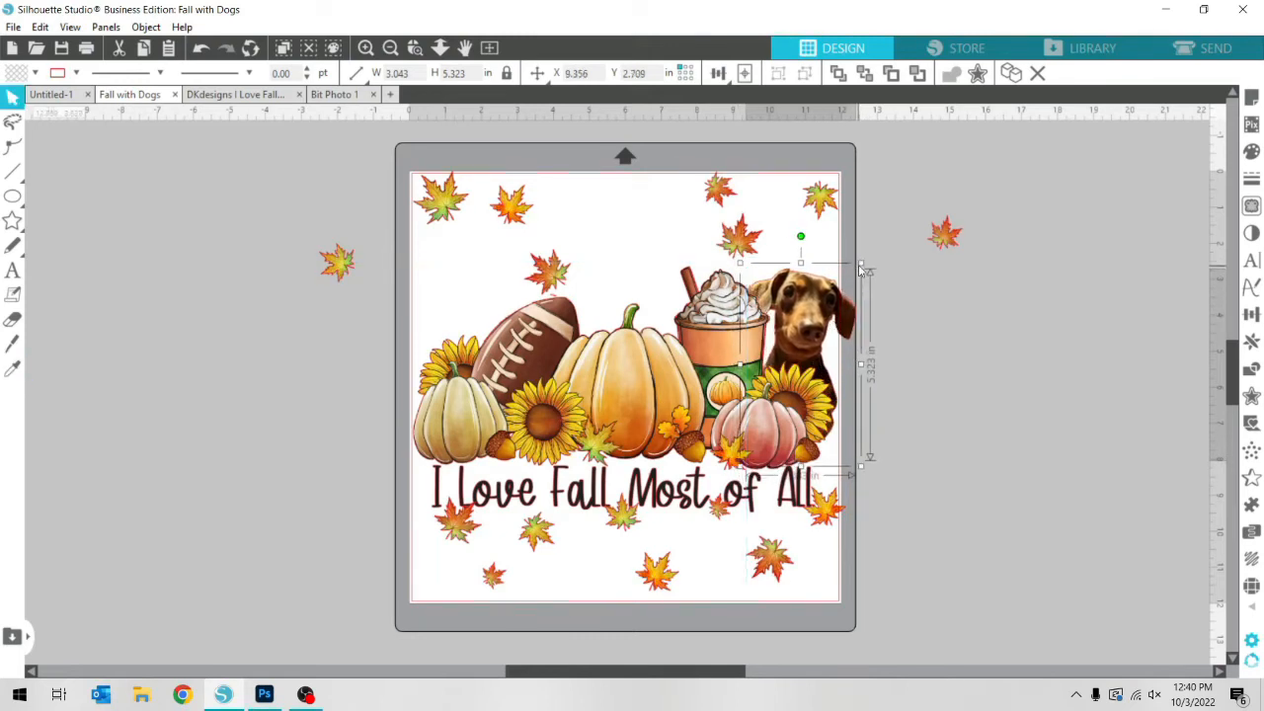
{"action": "mouse_move", "coordinate": [862, 267]}
{"action": "left_mouse_down"}
{"action": "mouse_move", "coordinate": [879, 245]}
{"action": "mouse_move", "coordinate": [868, 253]}
{"action": "left_mouse_up"}
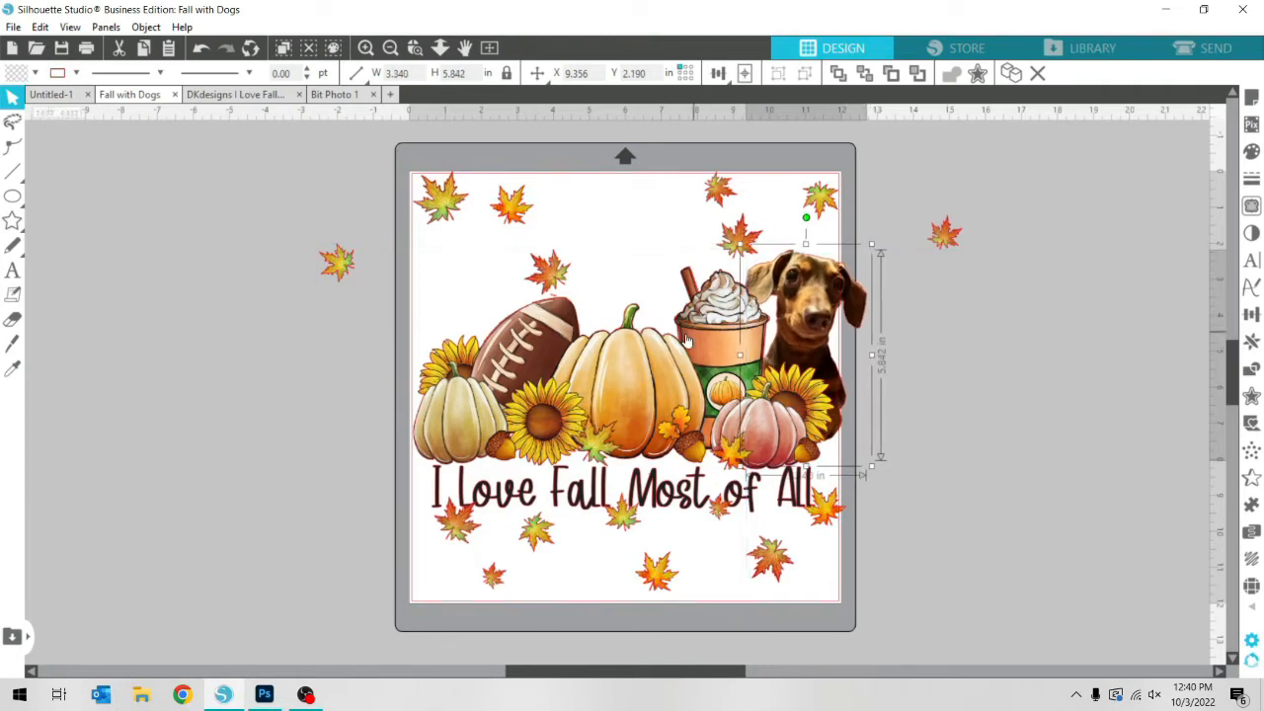
Place the dog behind the central pumpkin again and enlarge it to about 3.83 in wide
{"action": "left_click_drag", "start_coordinate": [807, 323], "coordinate": [633, 268]}
{"action": "mouse_move", "coordinate": [698, 191]}
{"action": "left_mouse_down"}
{"action": "mouse_move", "coordinate": [731, 158]}
{"action": "mouse_move", "coordinate": [713, 178]}
{"action": "left_mouse_up"}
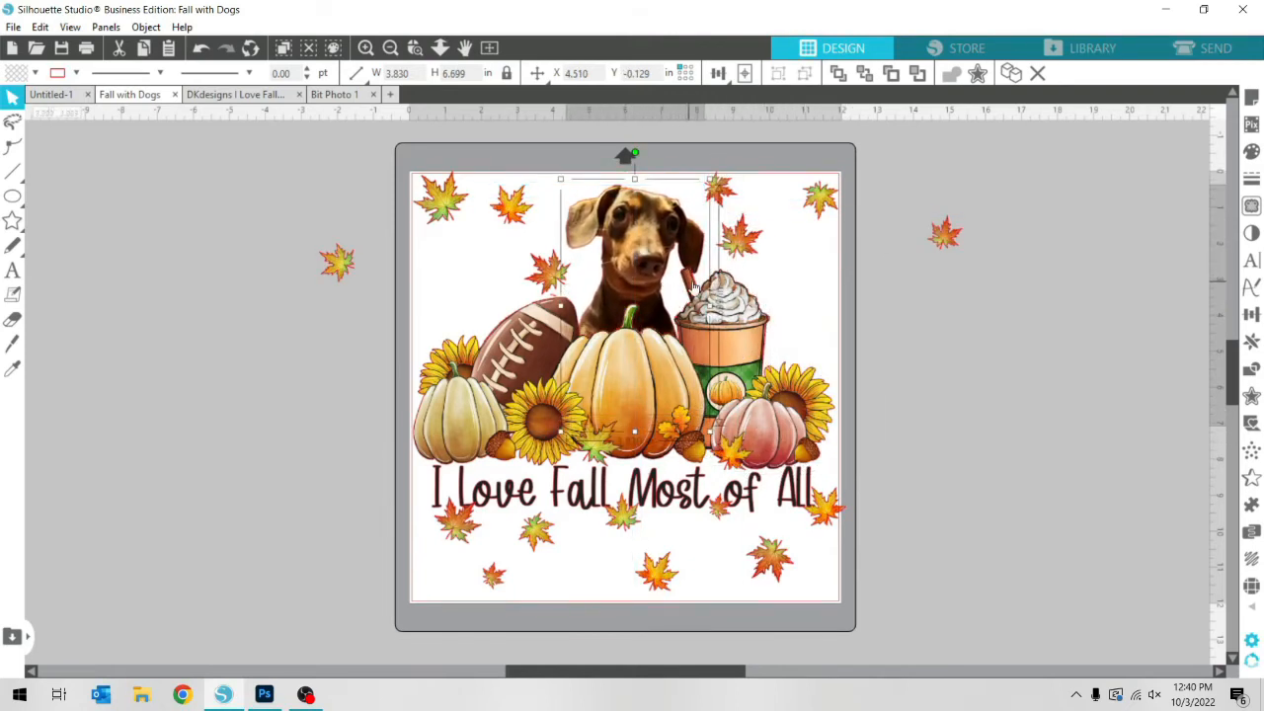
Move the two off-mat leaves back into the design, one above the coffee cup and one above the football
{"action": "left_click_drag", "start_coordinate": [934, 240], "coordinate": [789, 257]}
{"action": "left_click_drag", "start_coordinate": [338, 262], "coordinate": [463, 279]}
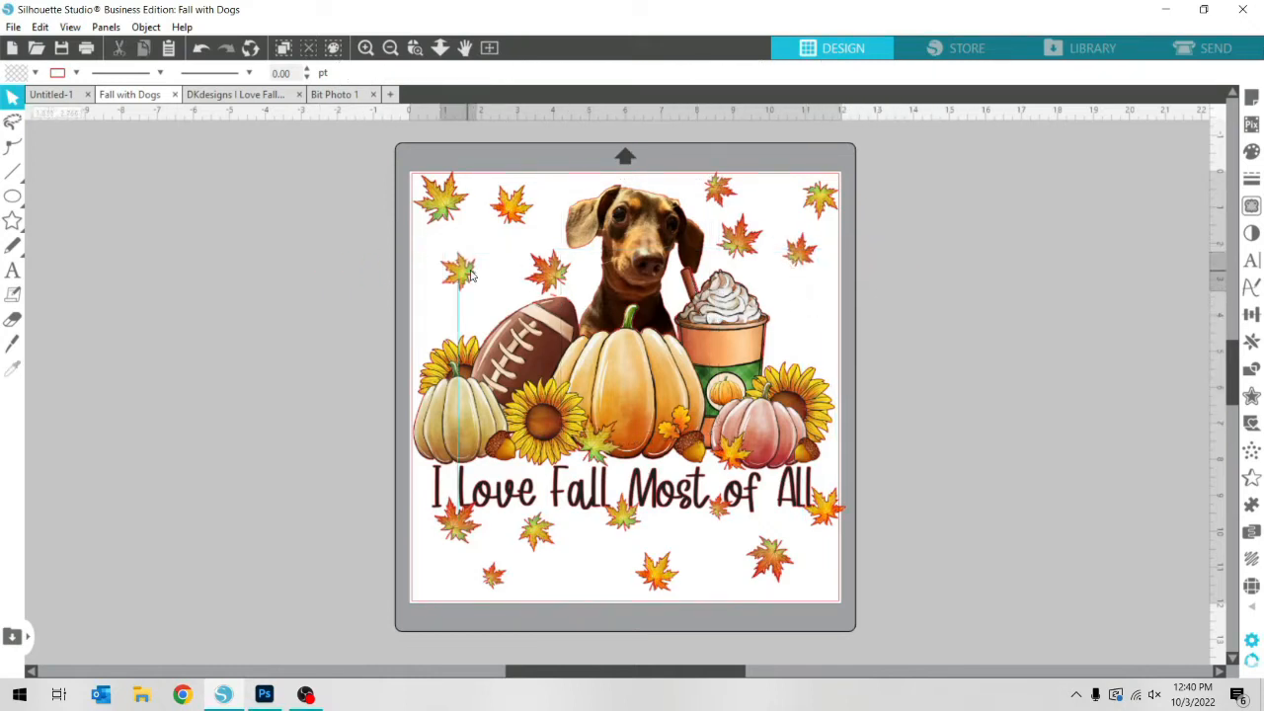
{"action": "left_click", "coordinate": [788, 235]}
Place a rotated copy of the upper corner leaf between the coffee cup and the mat's edge
{"action": "left_click", "coordinate": [824, 210]}
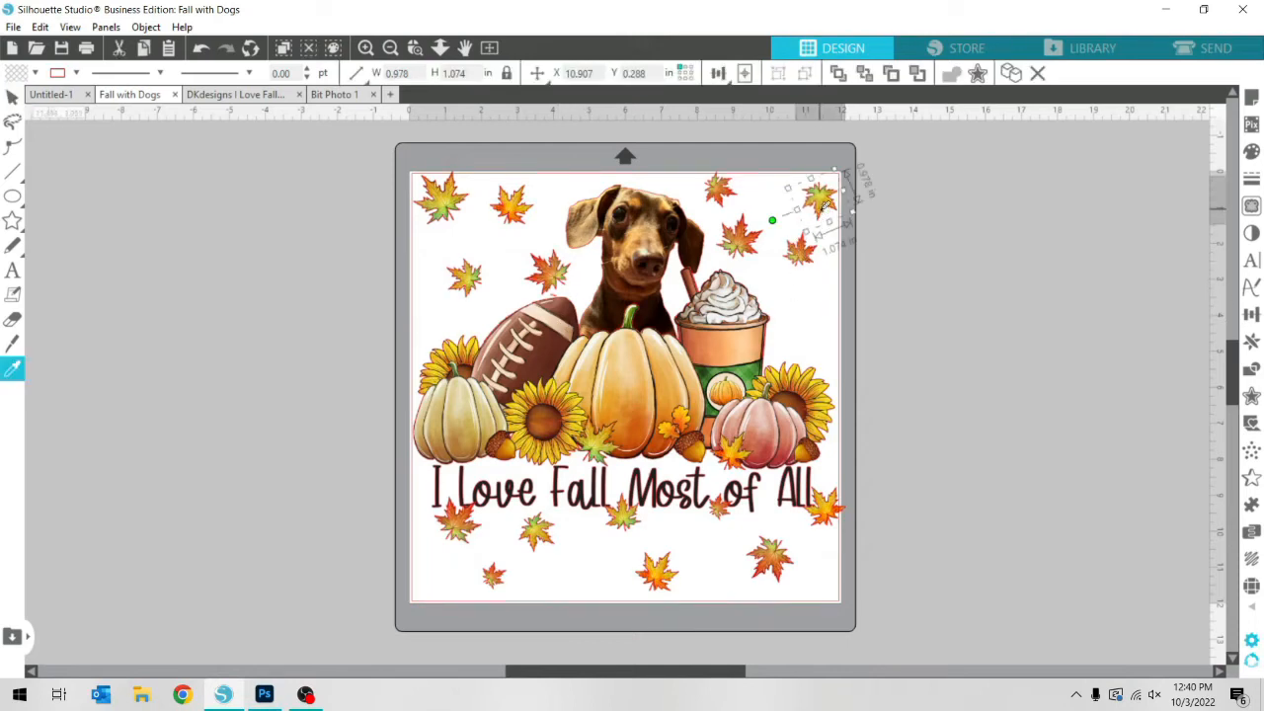
{"action": "key", "text": "ctrl+v"}
{"action": "left_click_drag", "start_coordinate": [862, 246], "coordinate": [834, 286]}
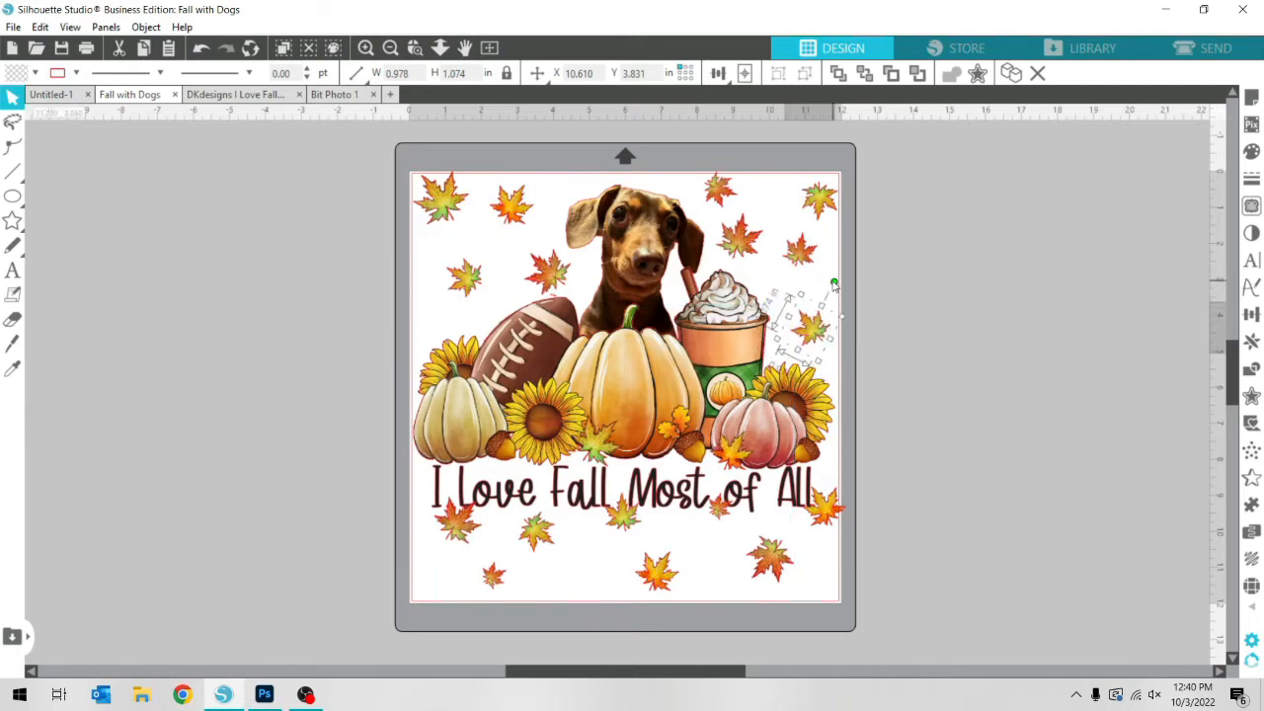
{"action": "left_click", "coordinate": [878, 560]}
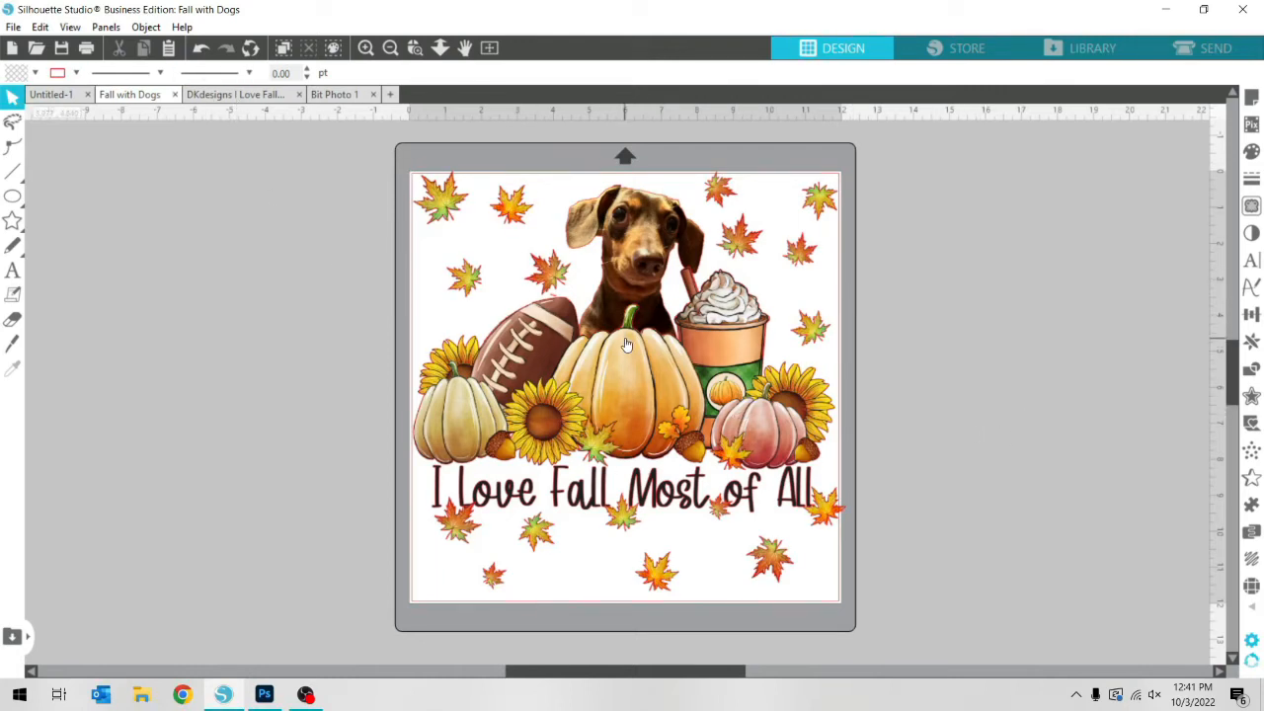
Move three leaves below the lettering slightly downward so they clear the words Love, Most and of
{"action": "left_click_drag", "start_coordinate": [718, 514], "coordinate": [713, 538]}
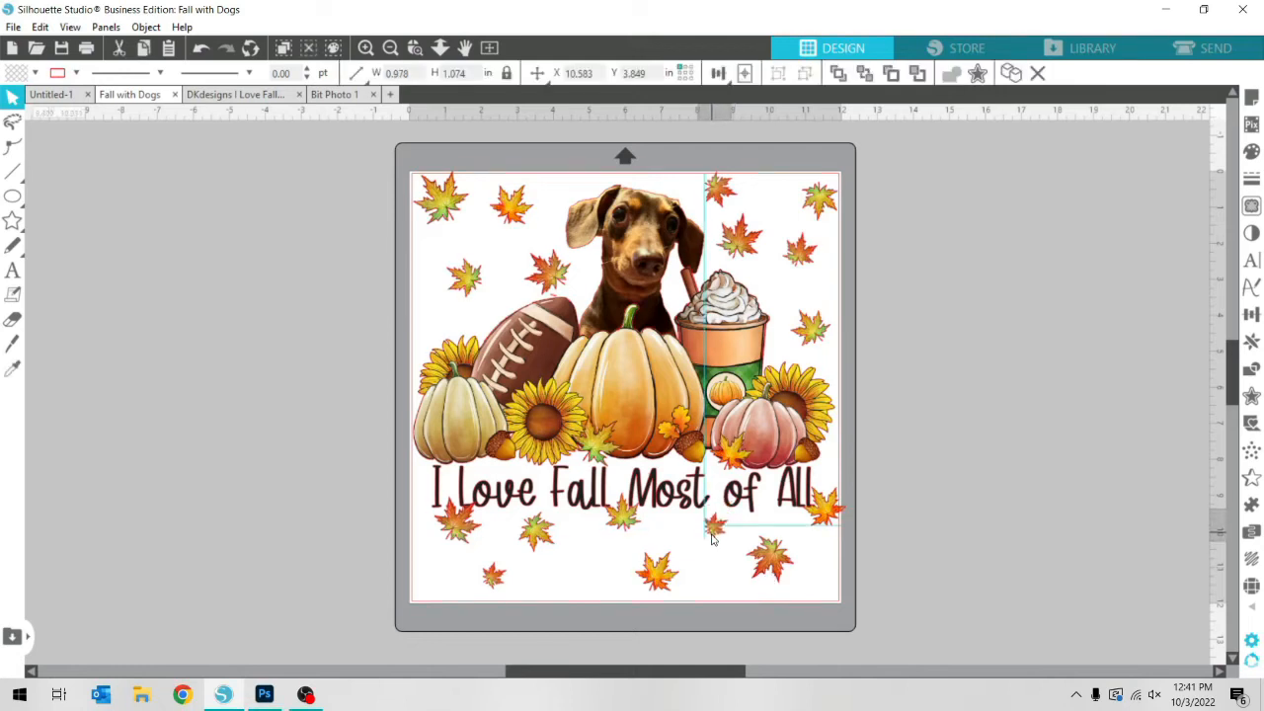
{"action": "left_click", "coordinate": [702, 544]}
{"action": "left_click_drag", "start_coordinate": [628, 529], "coordinate": [626, 538]}
{"action": "left_click", "coordinate": [624, 540]}
{"action": "left_click_drag", "start_coordinate": [453, 528], "coordinate": [454, 537]}
{"action": "left_click", "coordinate": [437, 566]}
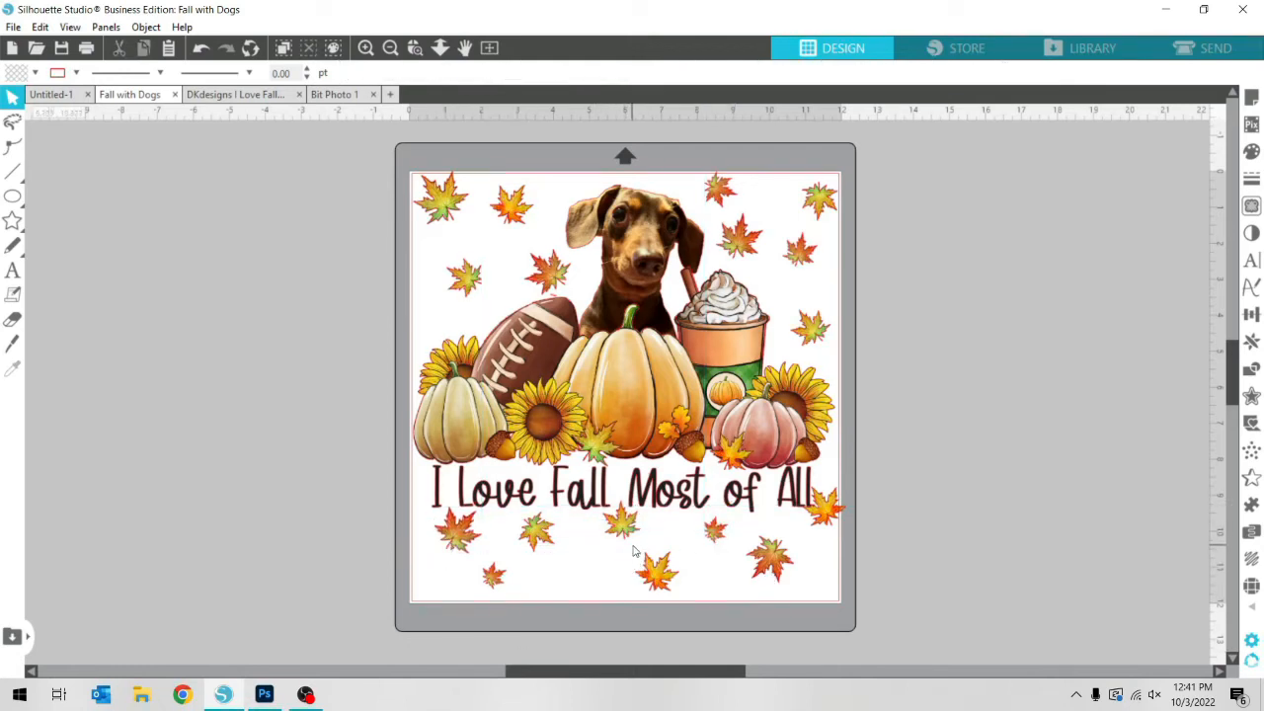
Rearrange the leaves around the word All: the small one beside it, the red one below of, and the orange one near the mat's lower corner
{"action": "left_click_drag", "start_coordinate": [830, 514], "coordinate": [835, 526]}
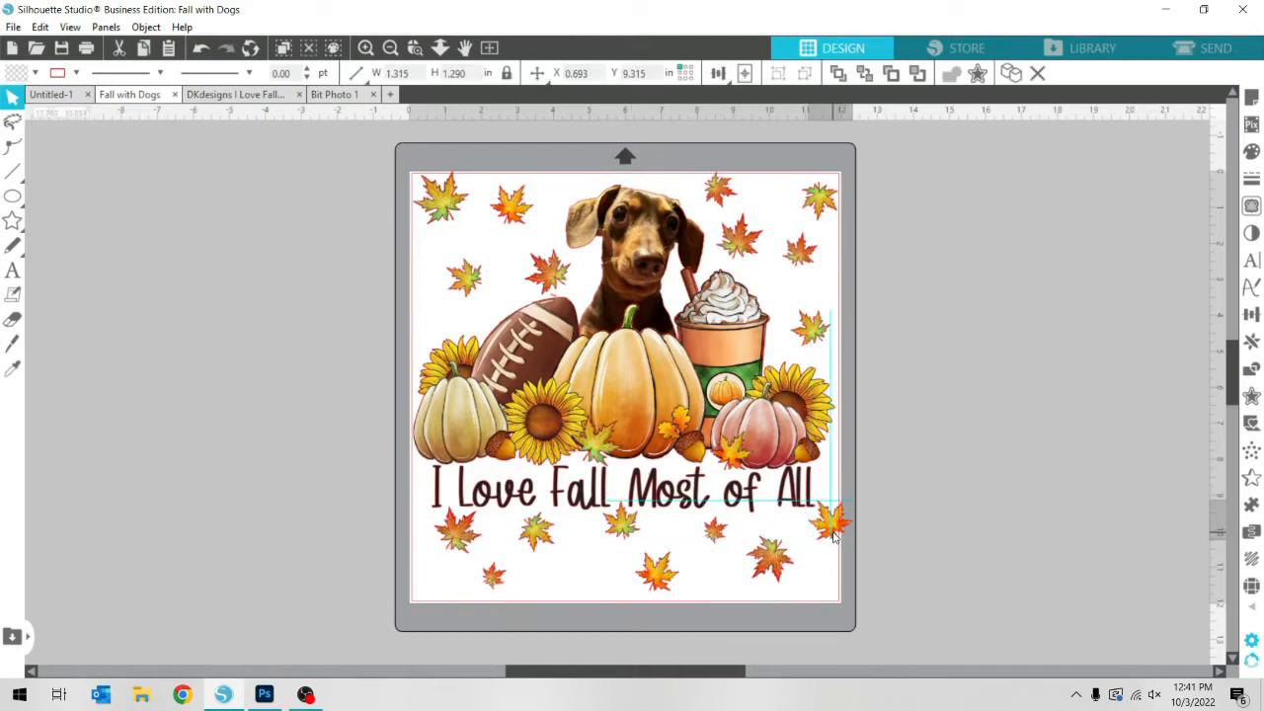
{"action": "left_click", "coordinate": [810, 632]}
{"action": "left_click", "coordinate": [830, 521]}
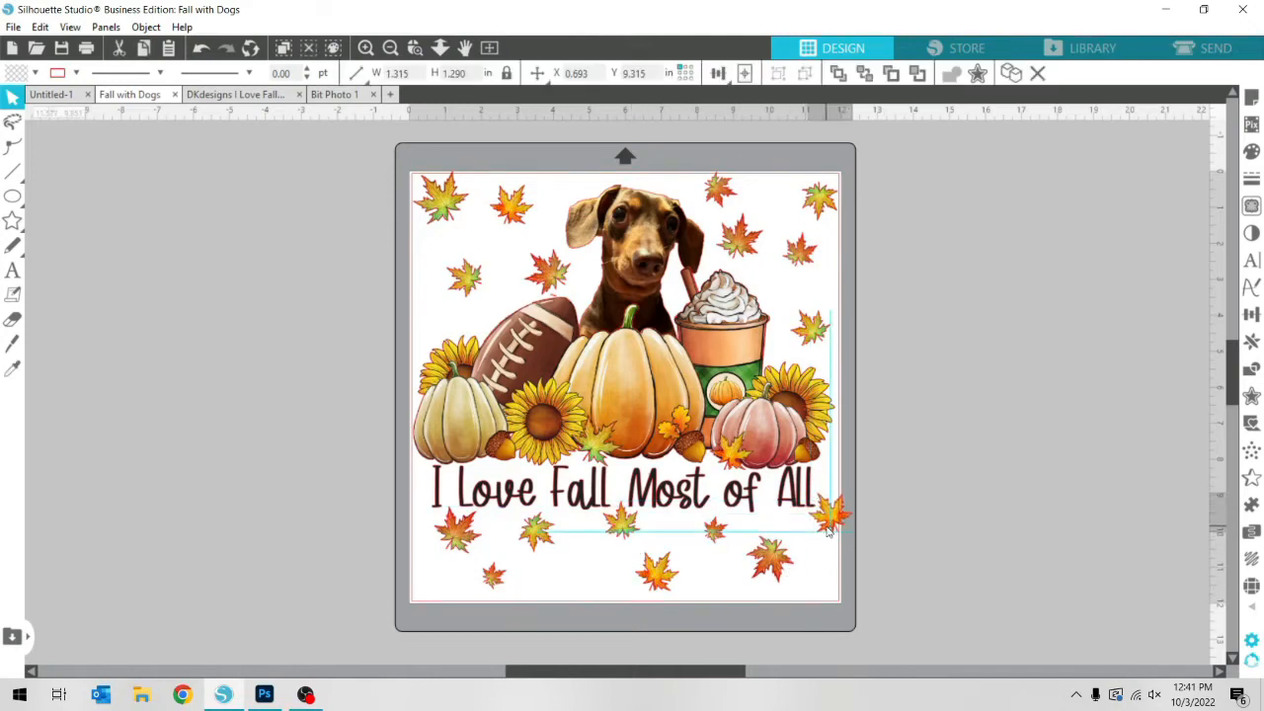
{"action": "mouse_move", "coordinate": [829, 522]}
{"action": "left_mouse_down"}
{"action": "mouse_move", "coordinate": [757, 592]}
{"action": "mouse_move", "coordinate": [751, 524]}
{"action": "mouse_move", "coordinate": [847, 513]}
{"action": "mouse_move", "coordinate": [837, 500]}
{"action": "mouse_move", "coordinate": [829, 516]}
{"action": "left_mouse_up"}
{"action": "left_click_drag", "start_coordinate": [774, 561], "coordinate": [725, 541]}
{"action": "left_click_drag", "start_coordinate": [790, 599], "coordinate": [819, 586]}
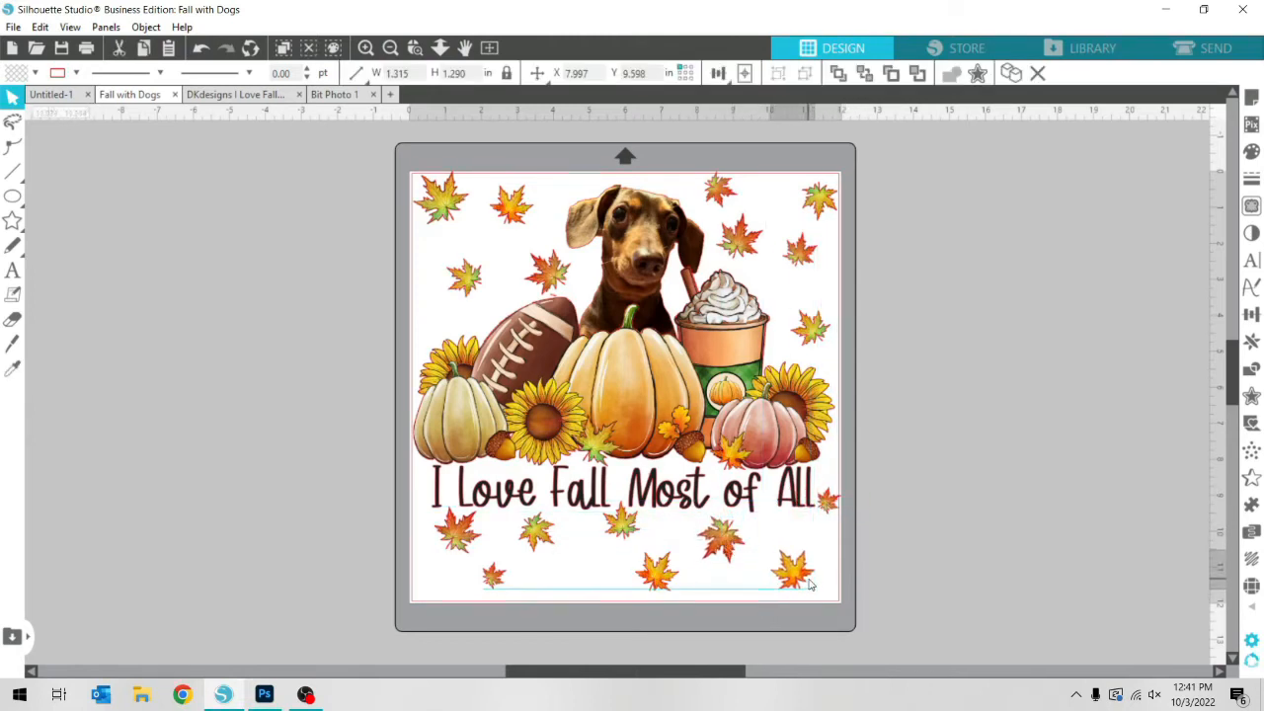
{"action": "left_click", "coordinate": [567, 535]}
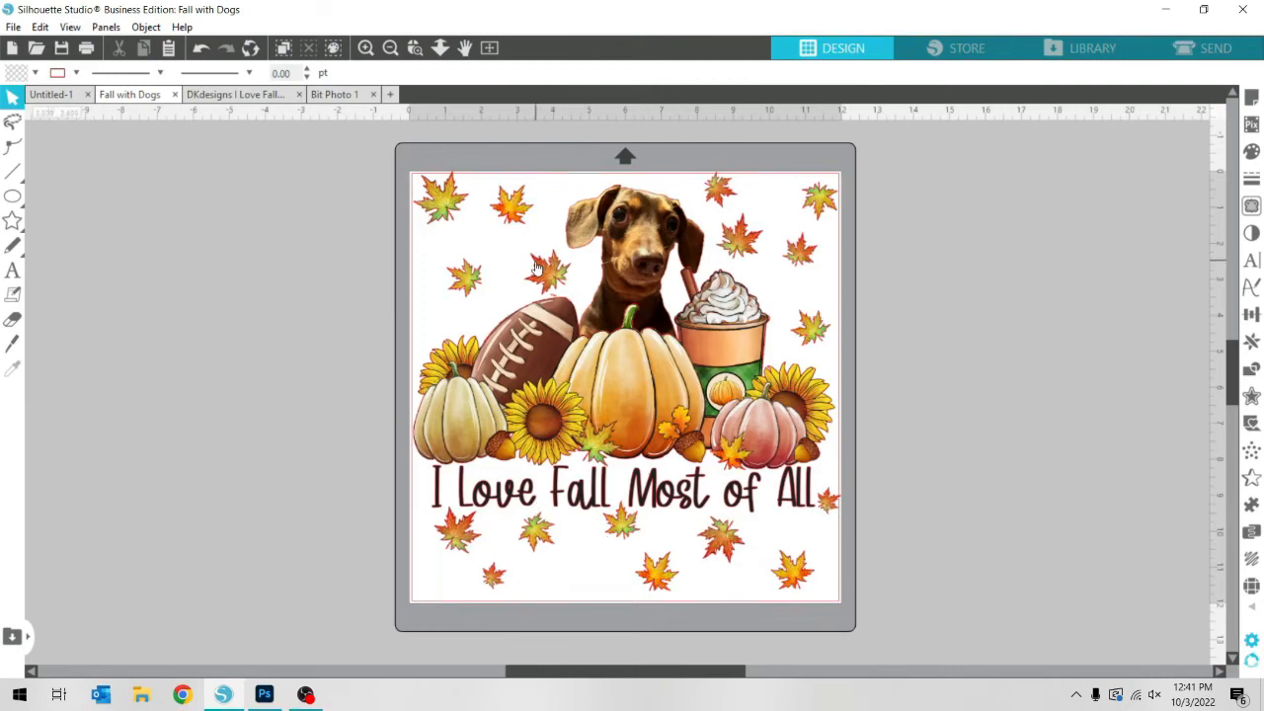
Place a rotated copy of the small lower leaf between the football and the mat's edge, and shift and rotate the green leaf above it
{"action": "left_click", "coordinate": [501, 588]}
{"action": "left_click_drag", "start_coordinate": [506, 588], "coordinate": [470, 275]}
{"action": "right_click", "coordinate": [456, 334]}
{"action": "left_click", "coordinate": [559, 409]}
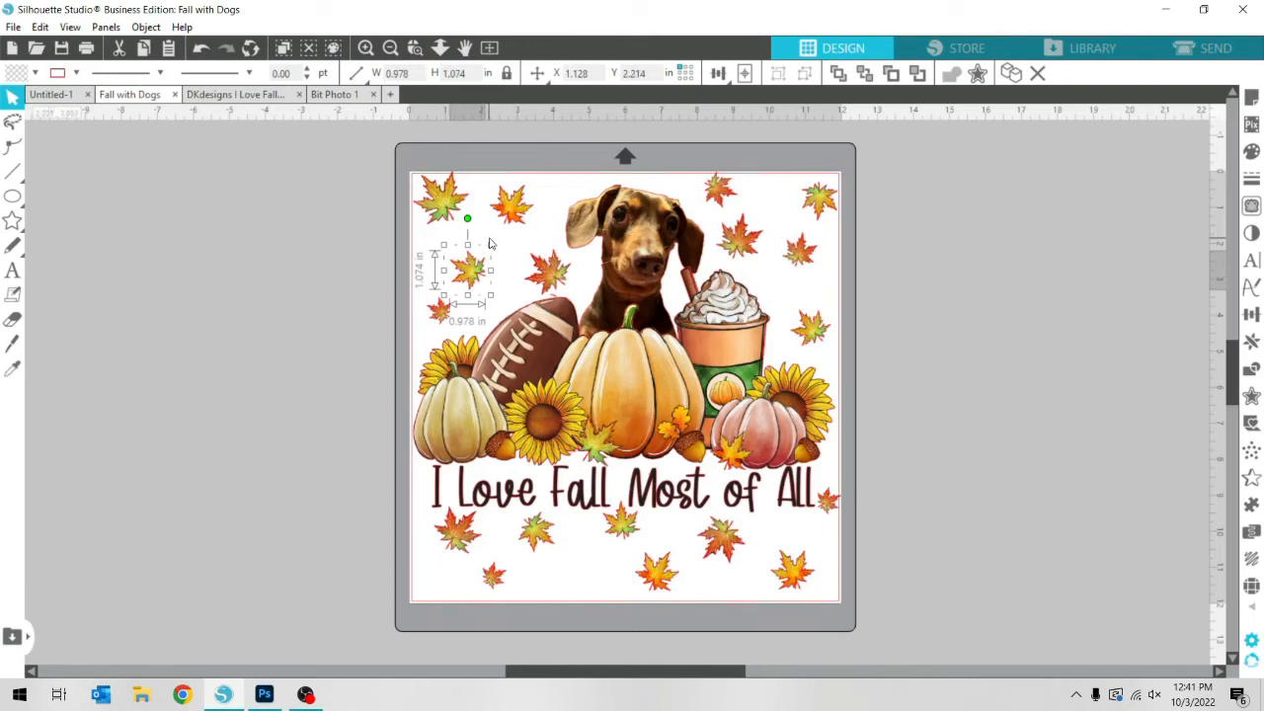
{"action": "left_click_drag", "start_coordinate": [467, 218], "coordinate": [443, 316]}
{"action": "left_click", "coordinate": [1061, 474]}
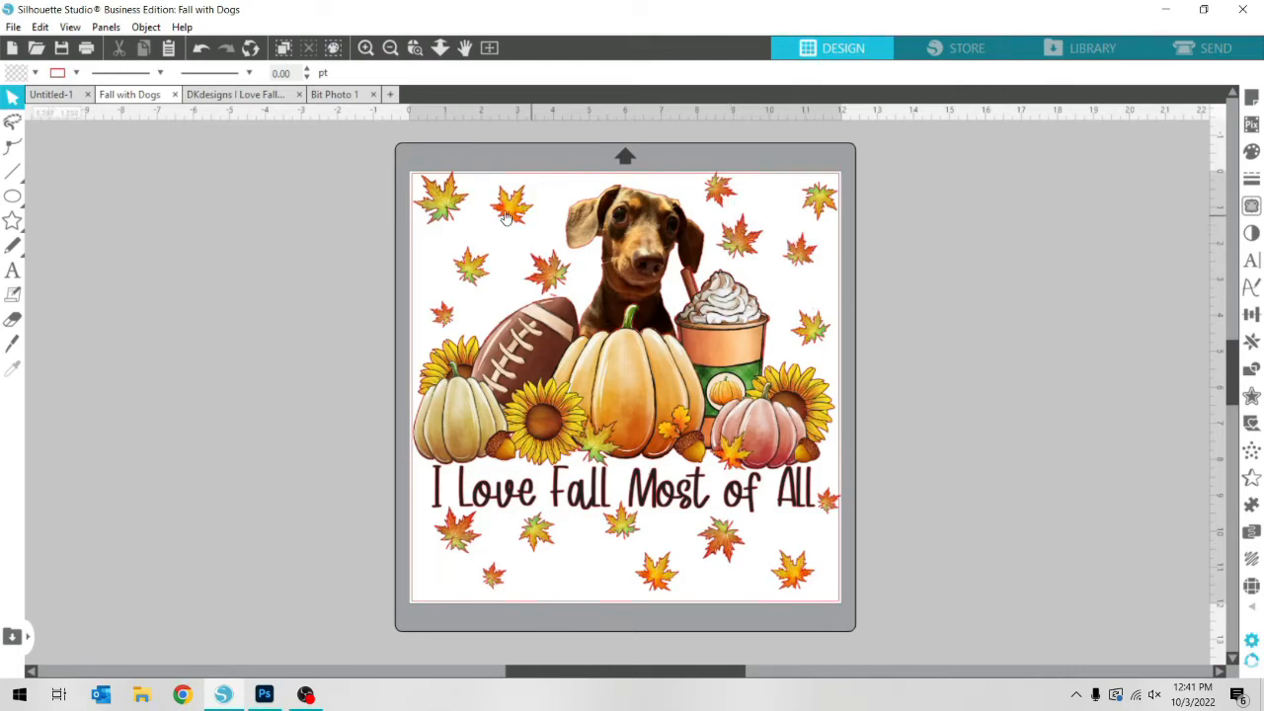
Select the whole design, including the dog, artwork and all leaves, and group it
{"action": "left_click", "coordinate": [444, 202]}
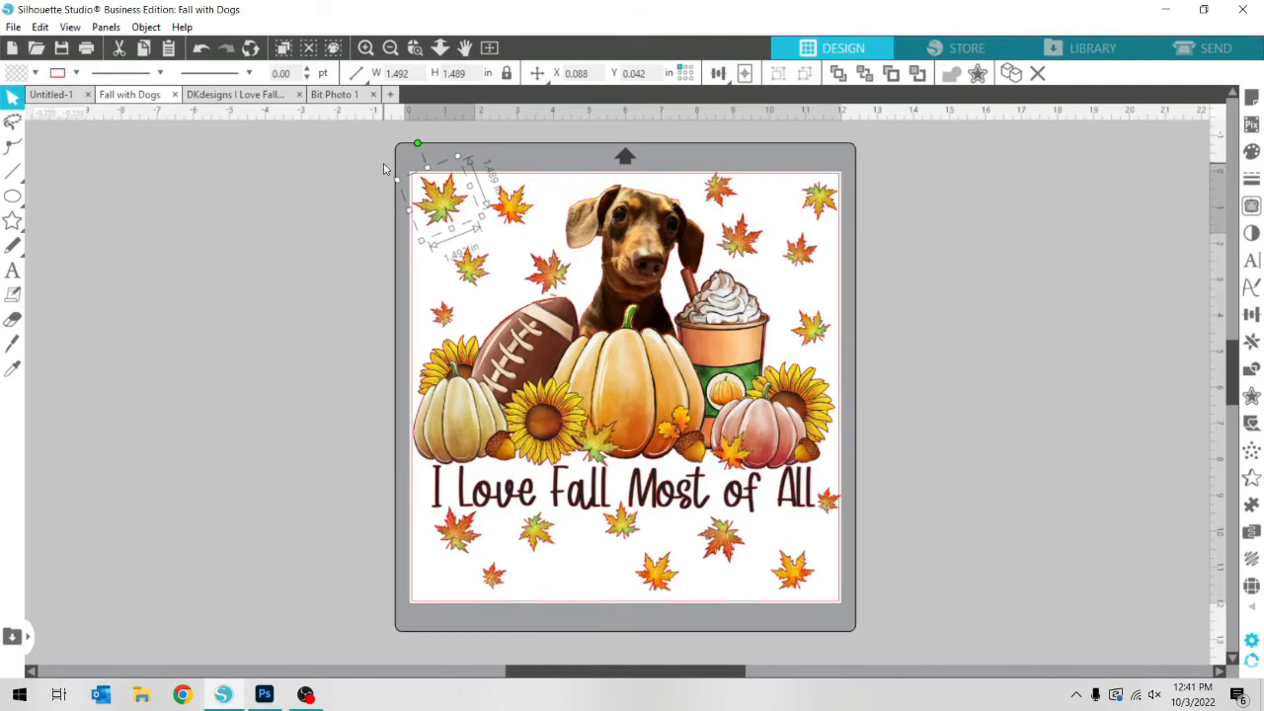
{"action": "left_click_drag", "start_coordinate": [388, 161], "coordinate": [900, 618]}
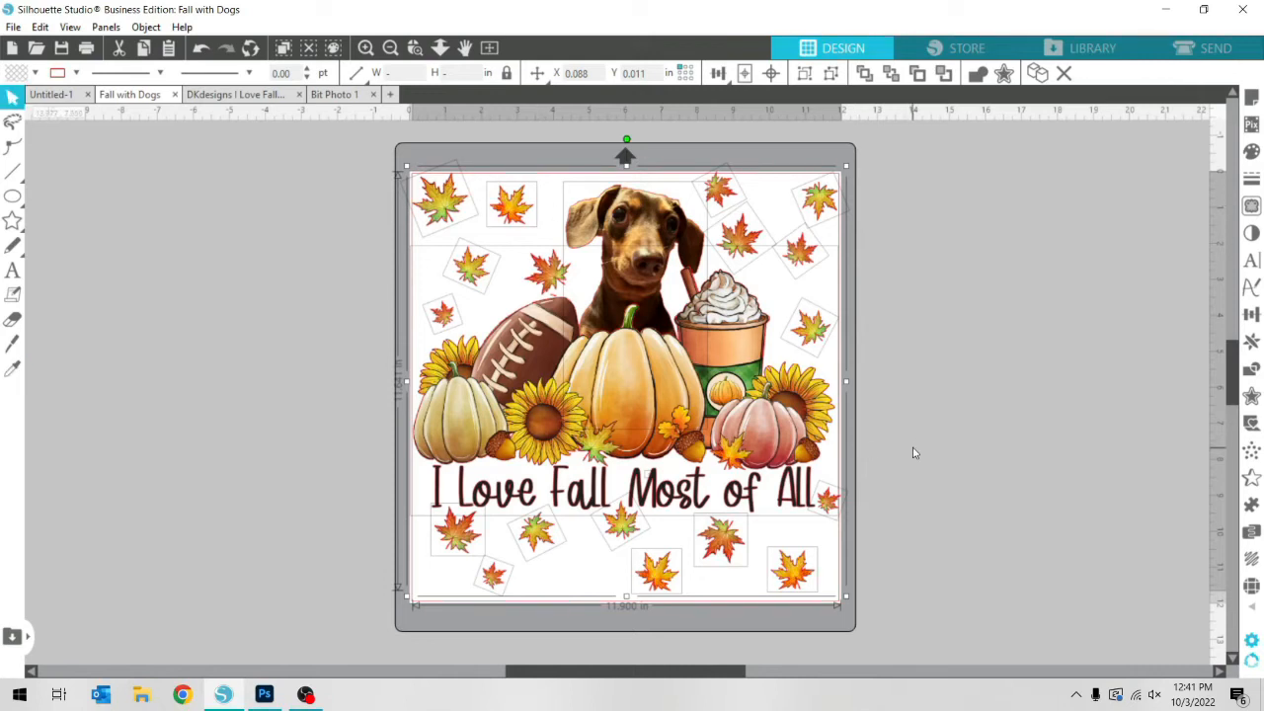
{"action": "right_click", "coordinate": [956, 425]}
{"action": "left_click", "coordinate": [987, 475]}
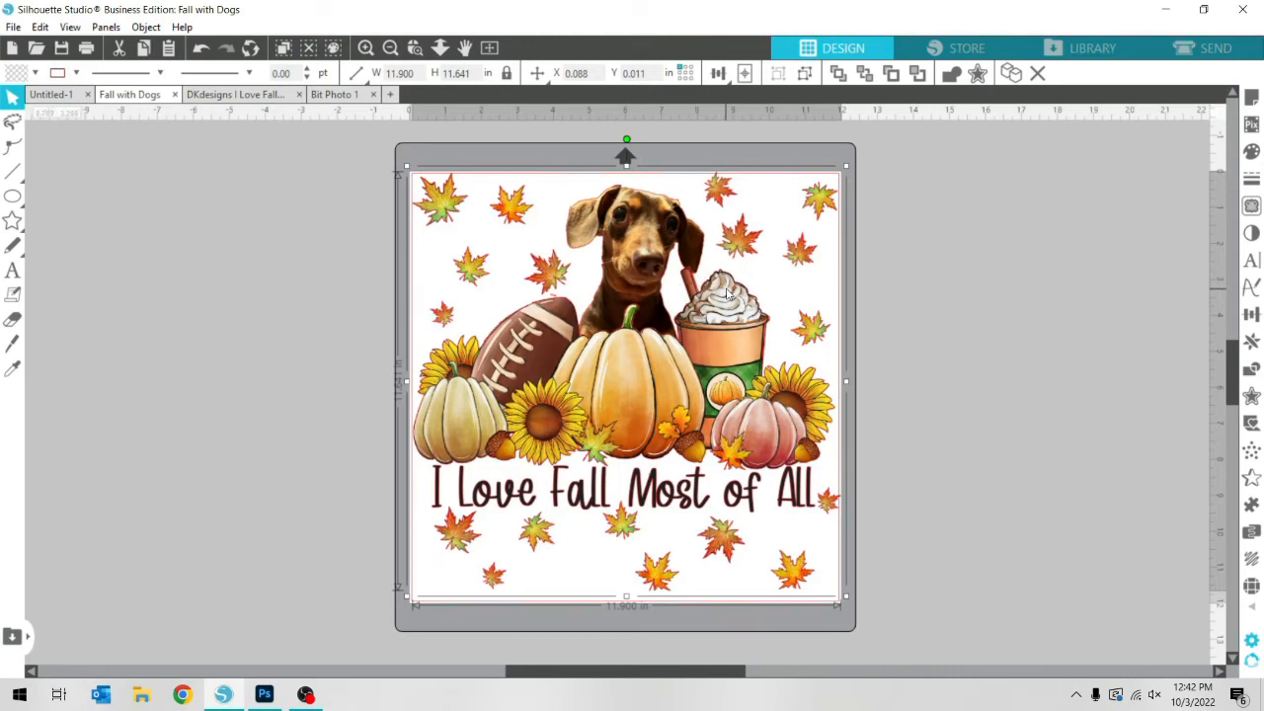
Set the page's machine to None, with no cutting mat and the 12x12 media size
{"action": "left_click", "coordinate": [1252, 103]}
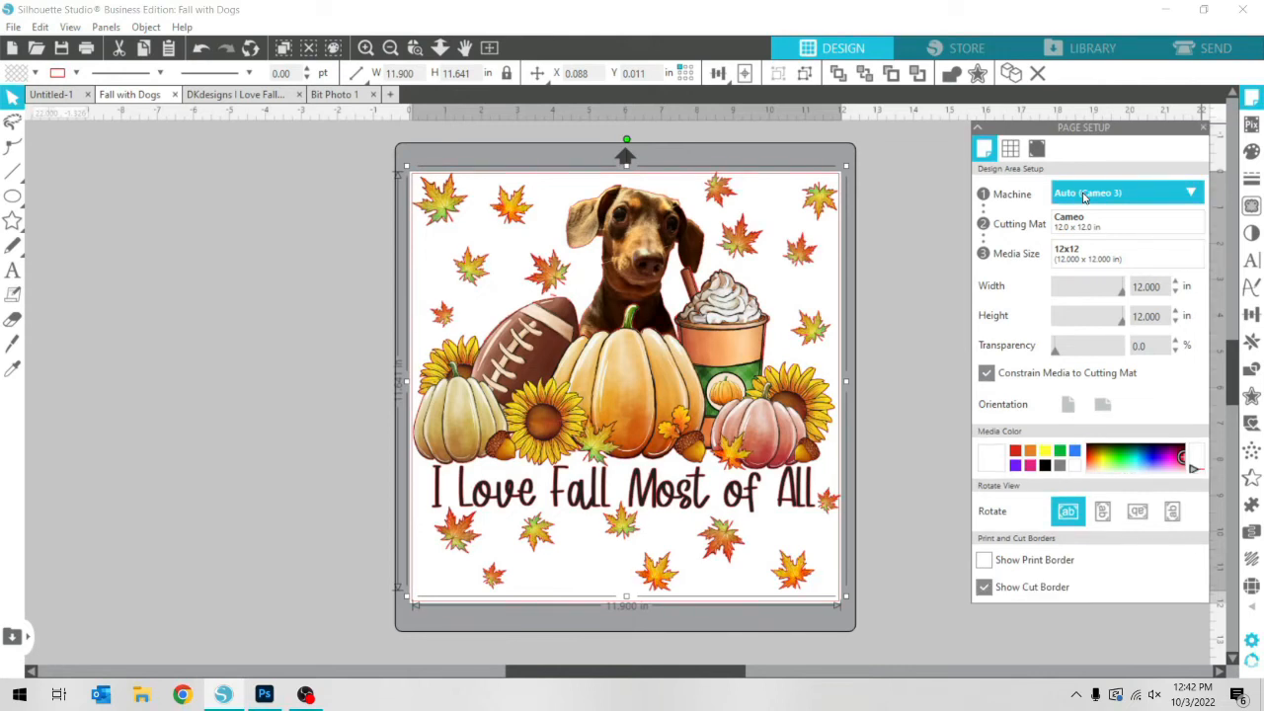
{"action": "left_click", "coordinate": [1083, 196]}
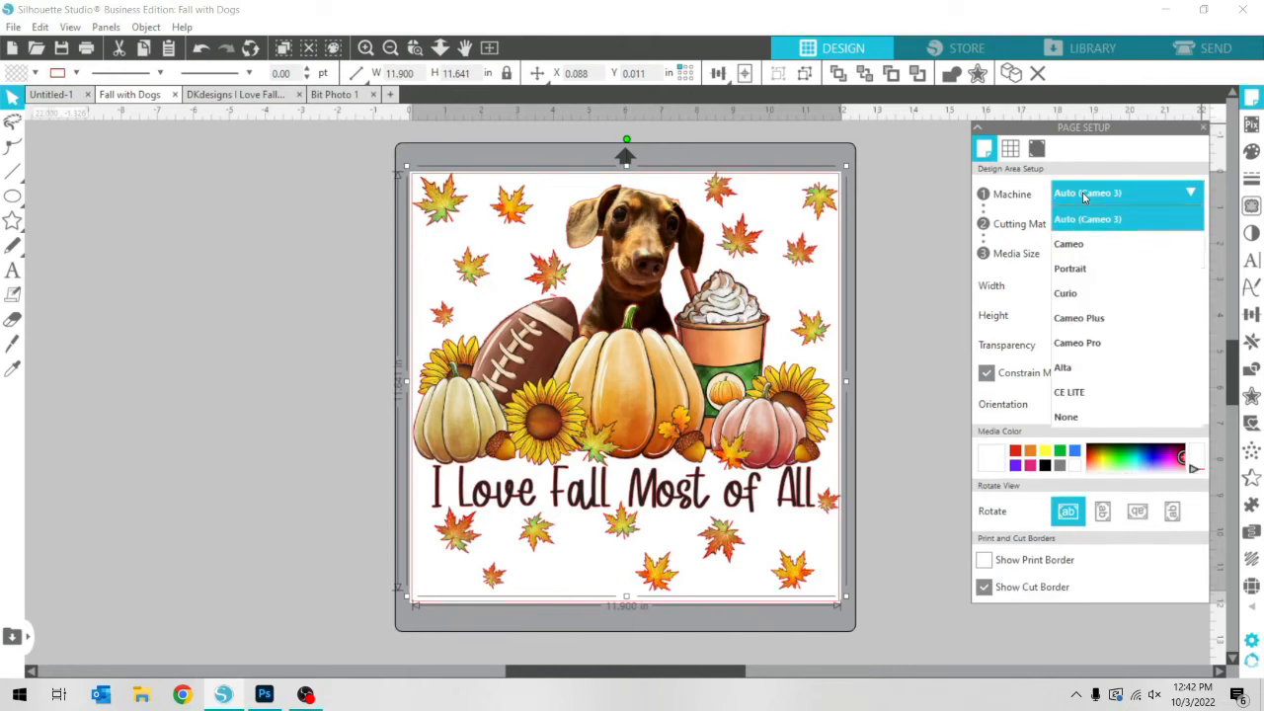
{"action": "left_click", "coordinate": [1089, 416]}
{"action": "left_click", "coordinate": [1133, 224]}
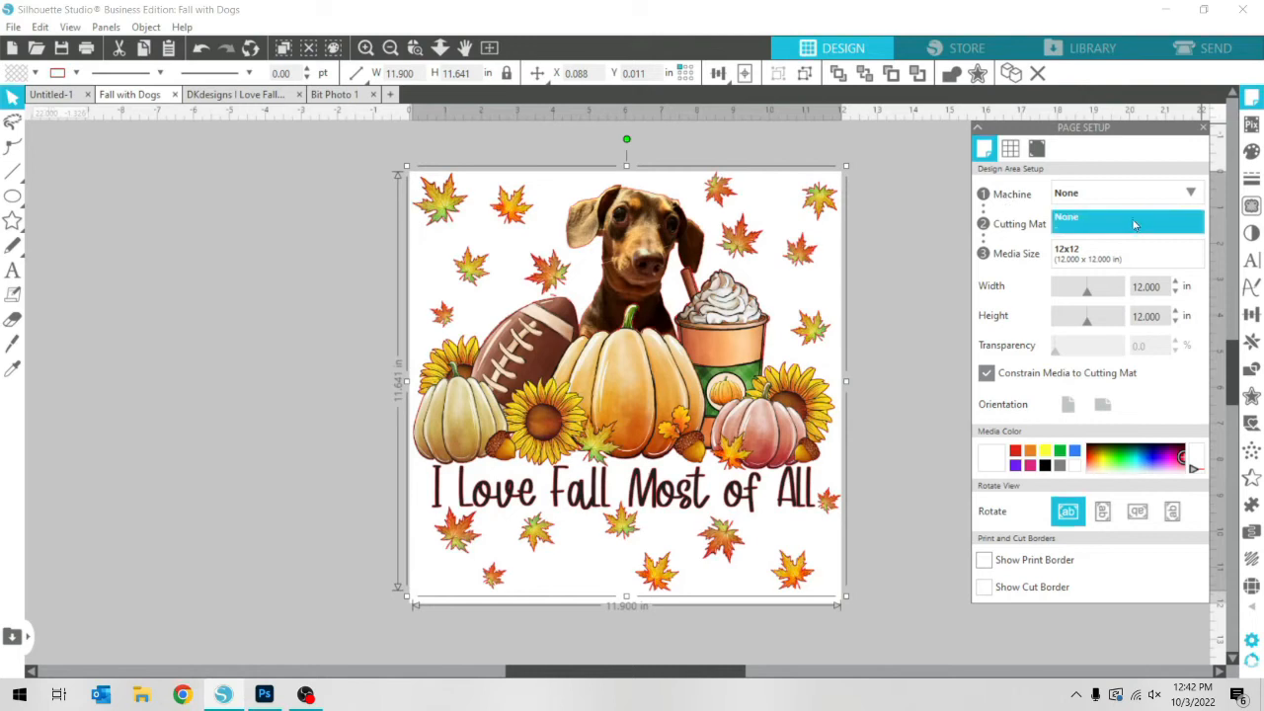
{"action": "left_click", "coordinate": [1133, 225]}
{"action": "left_click", "coordinate": [1108, 254]}
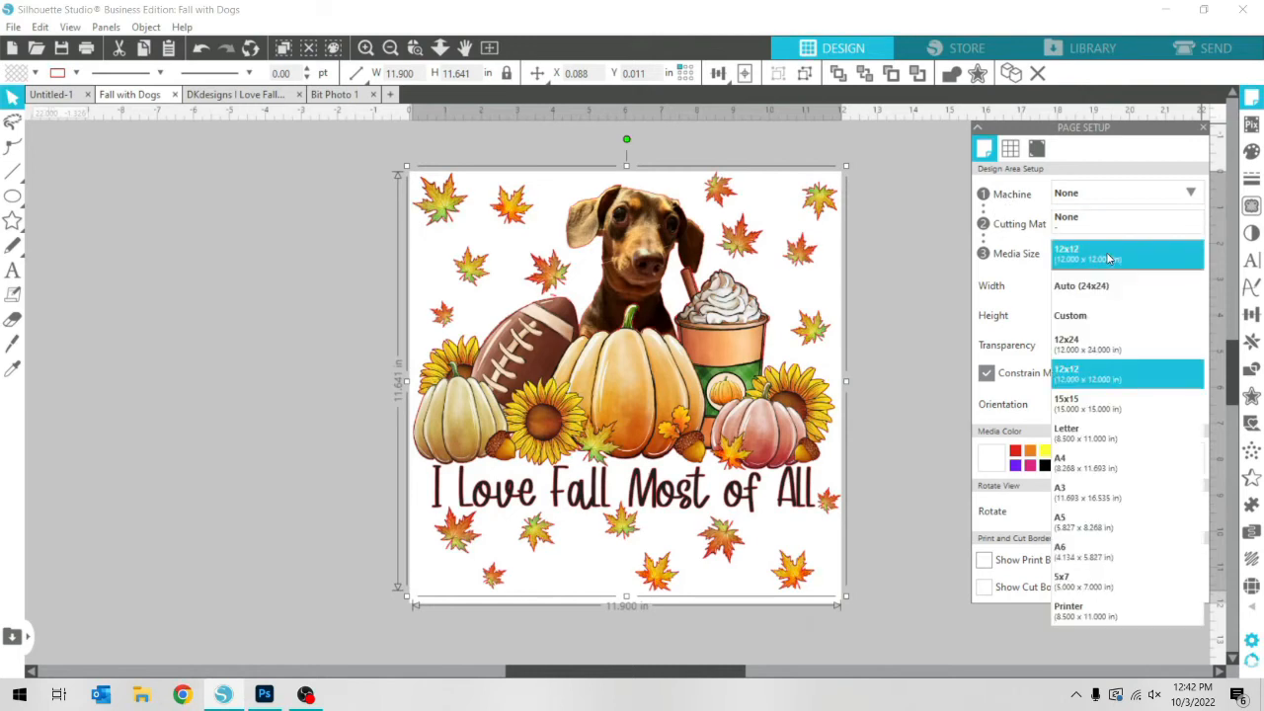
{"action": "left_click", "coordinate": [1108, 255]}
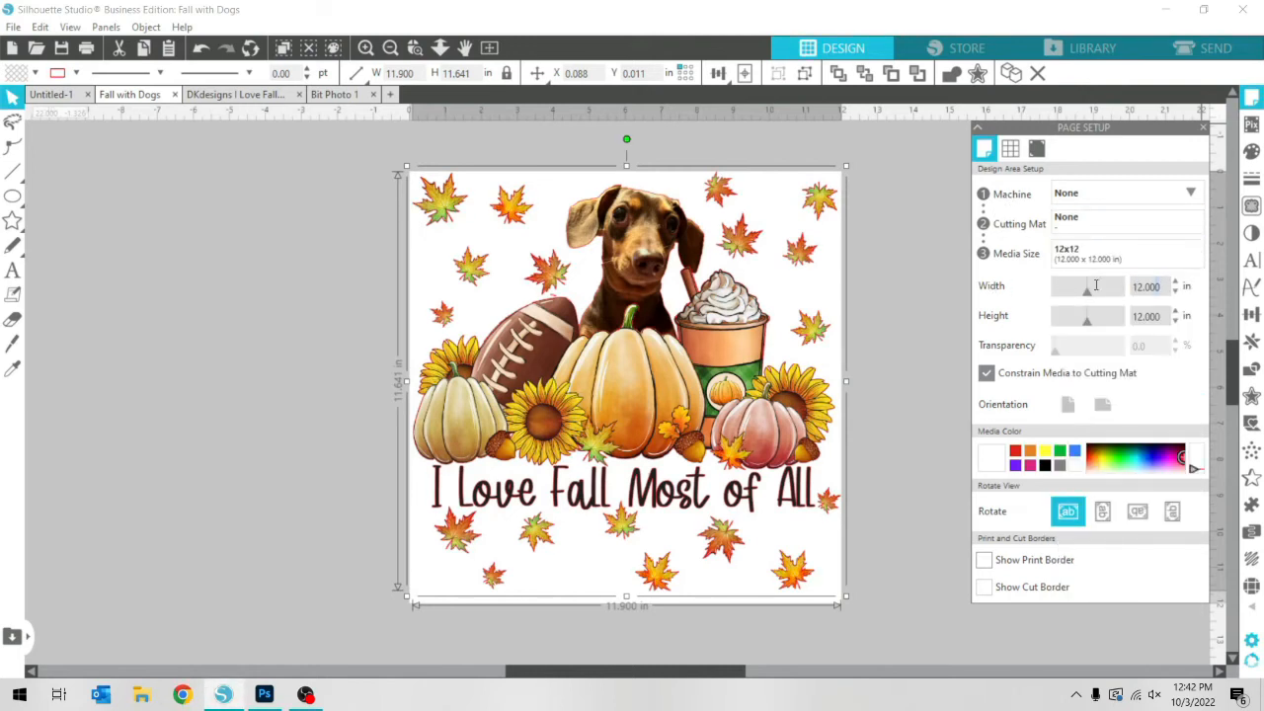
Set a custom media size 13 in wide and 19 in high
{"action": "left_click", "coordinate": [1157, 288]}
{"action": "key", "text": "Tab"}
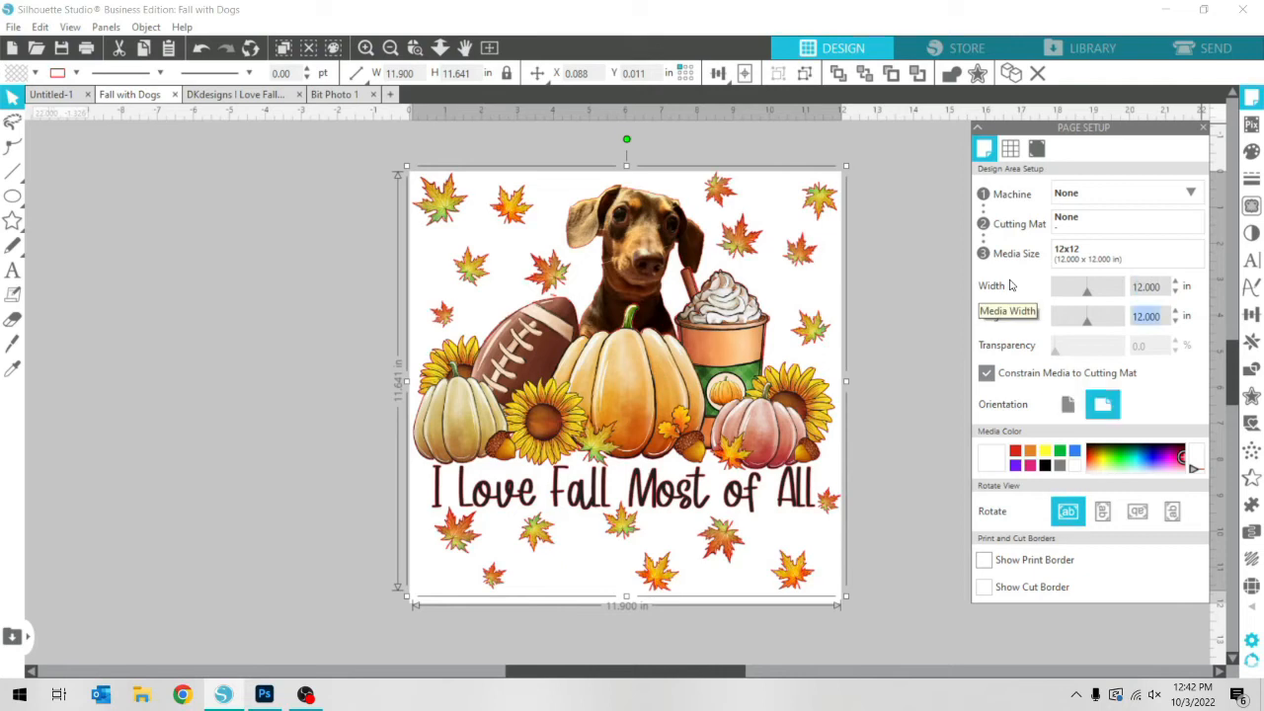
{"action": "key", "text": "Return"}
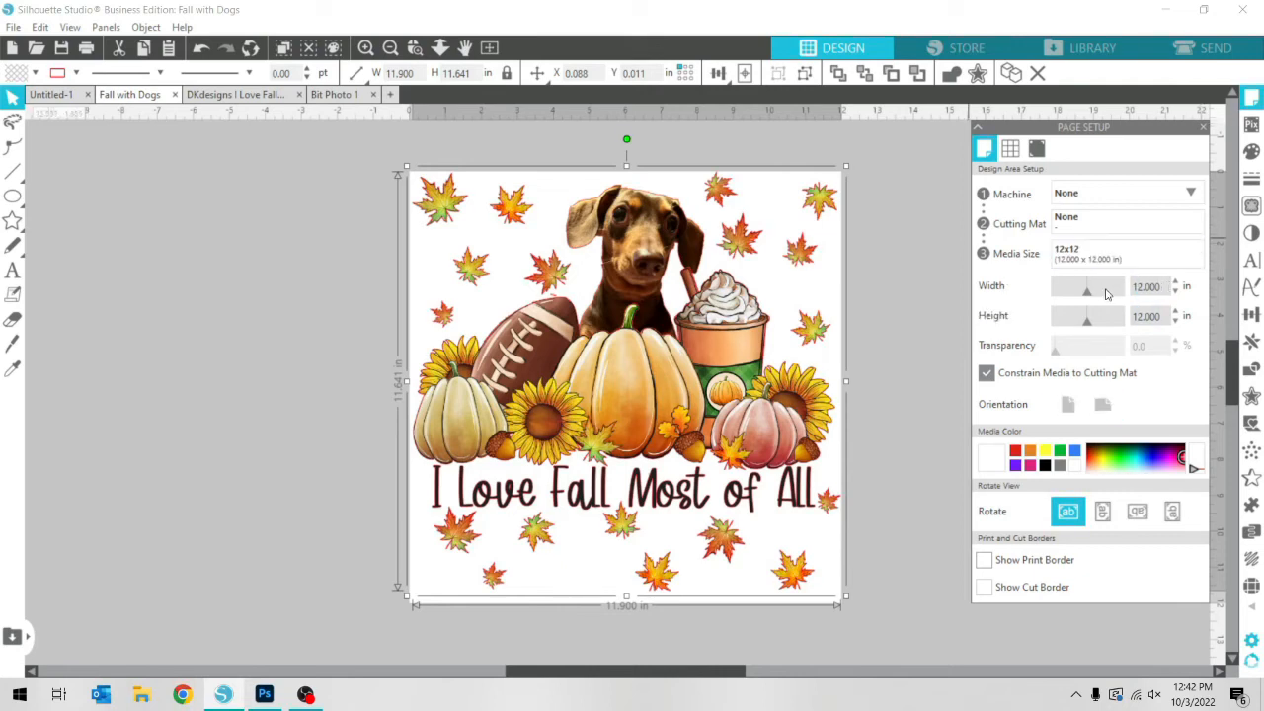
{"action": "left_click_drag", "start_coordinate": [1159, 286], "coordinate": [1105, 289]}
{"action": "type", "text": "13"}
{"action": "key", "text": "Return"}
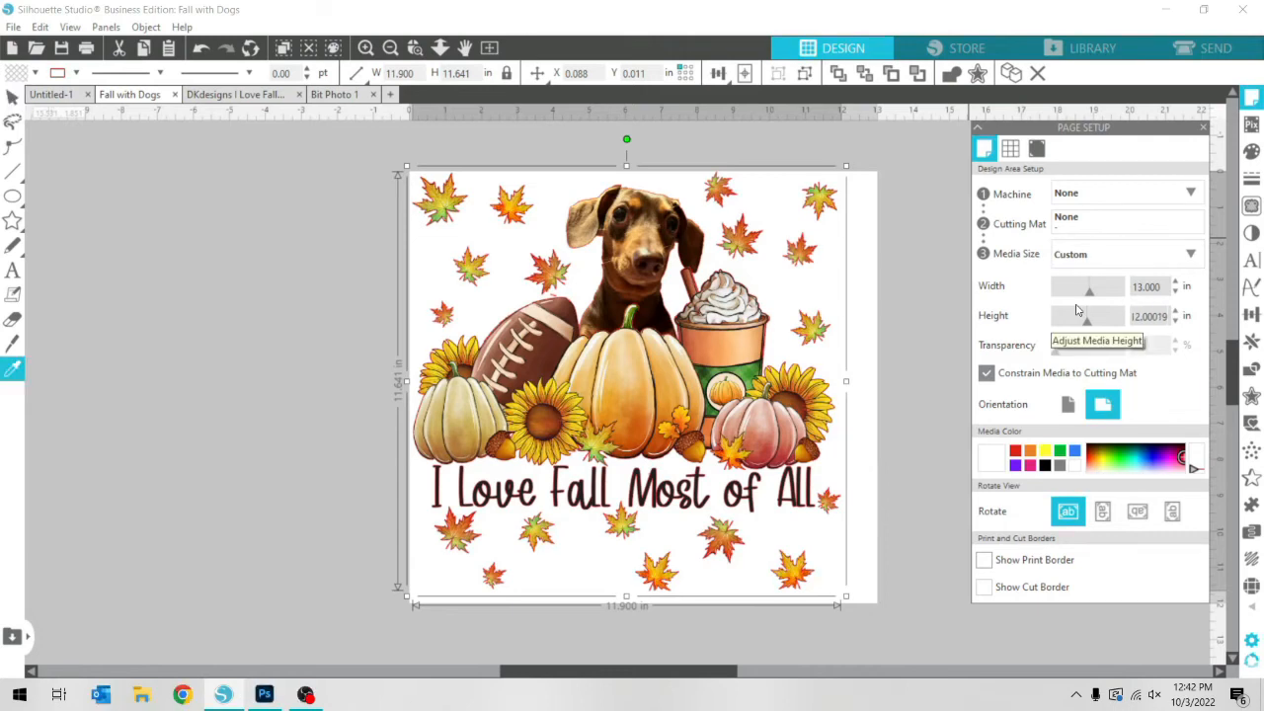
{"action": "double_click", "coordinate": [1139, 313]}
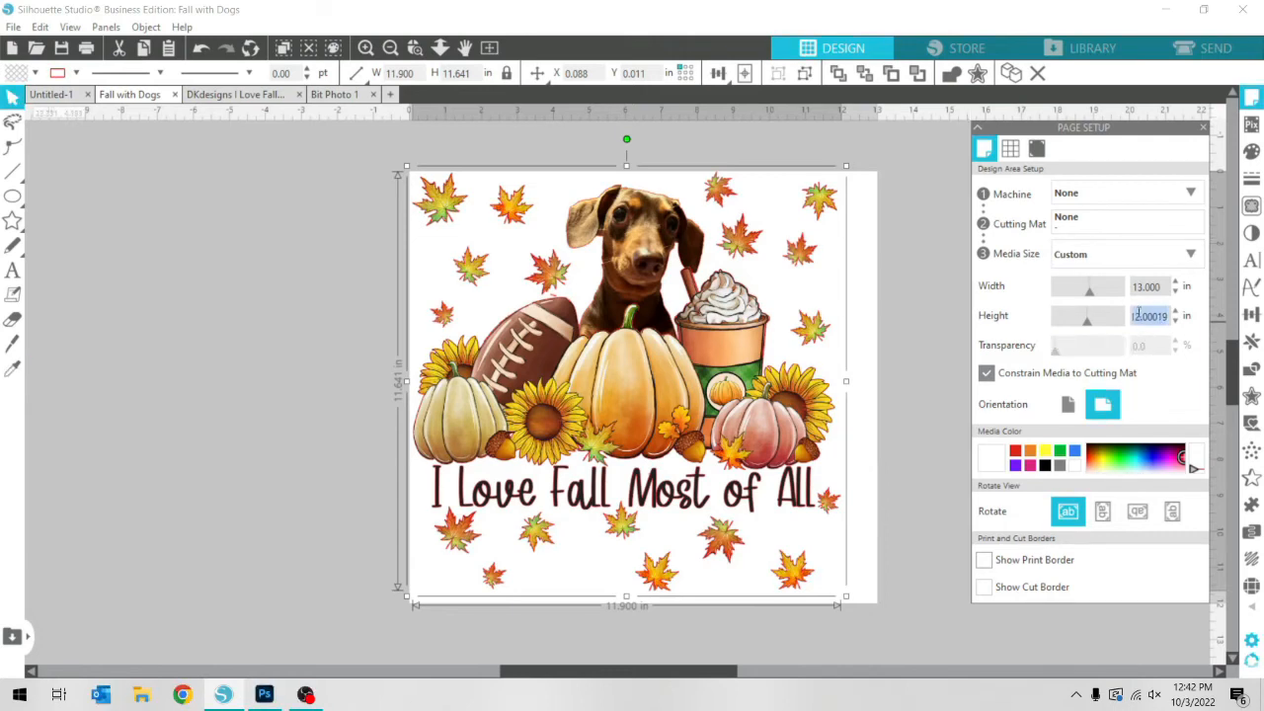
{"action": "type", "text": "19"}
{"action": "key", "text": "Return"}
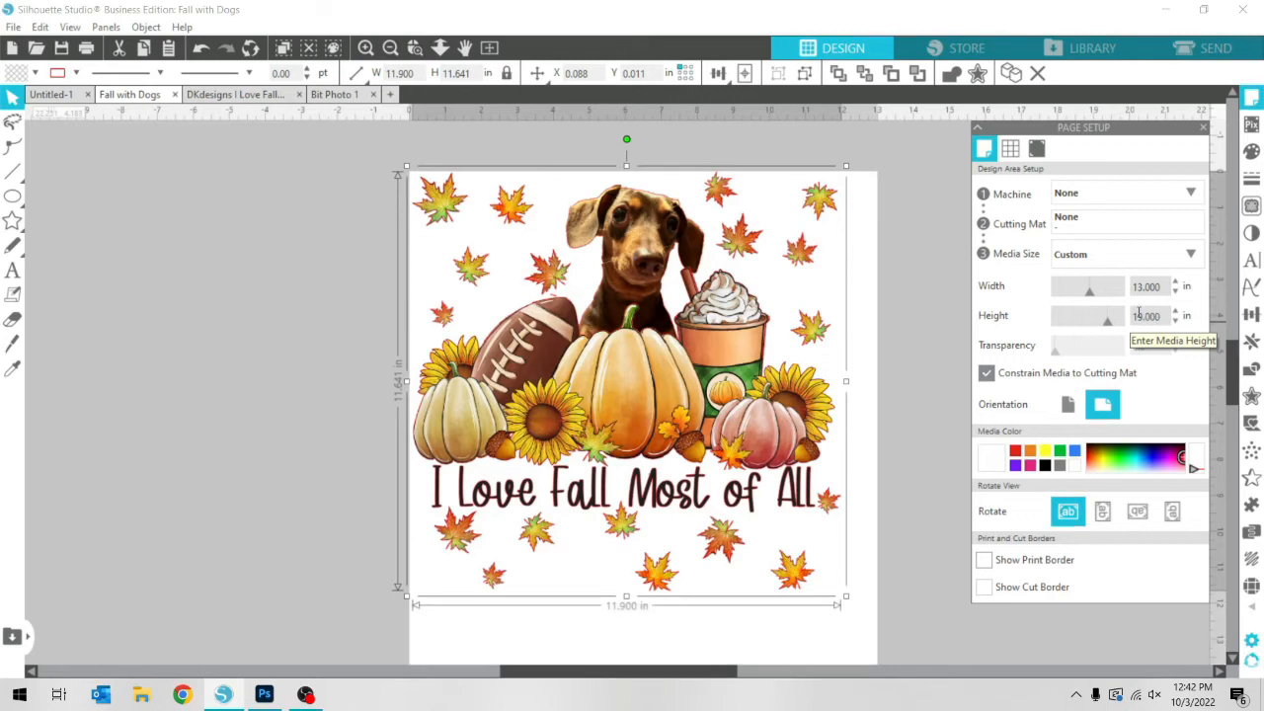
{"action": "key", "text": "i"}
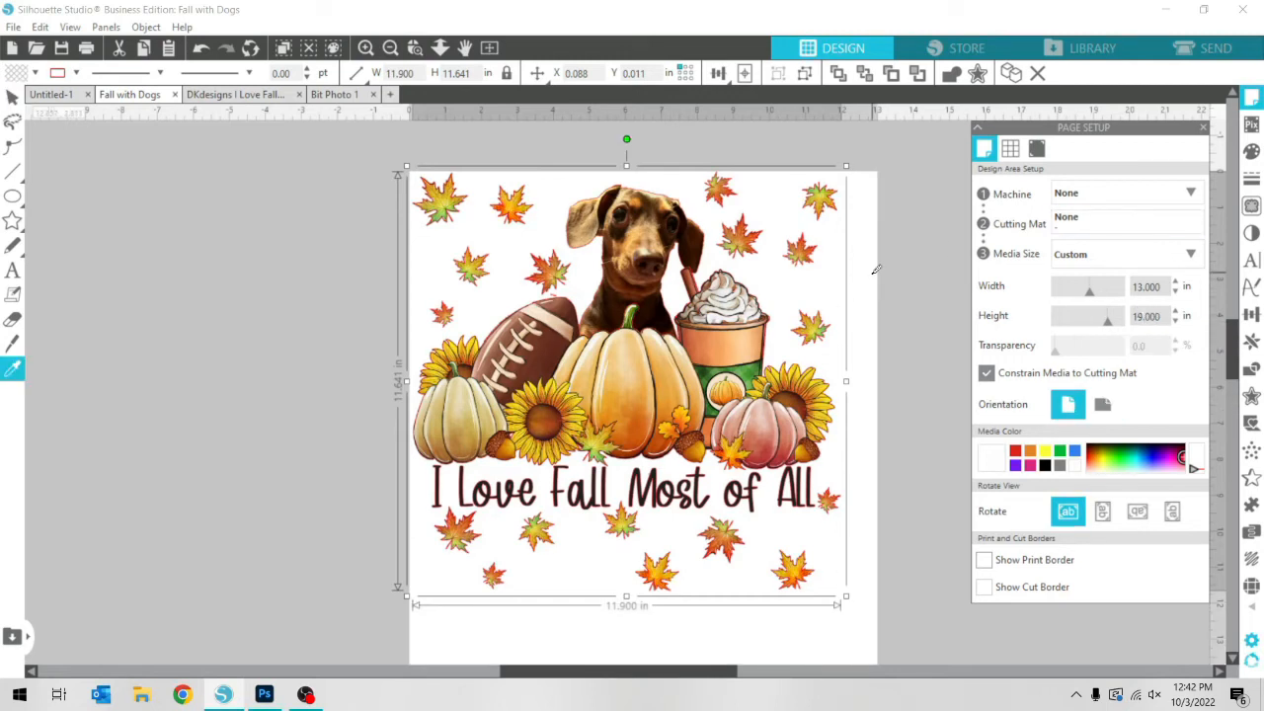
{"action": "key", "text": "ctrl+minus"}
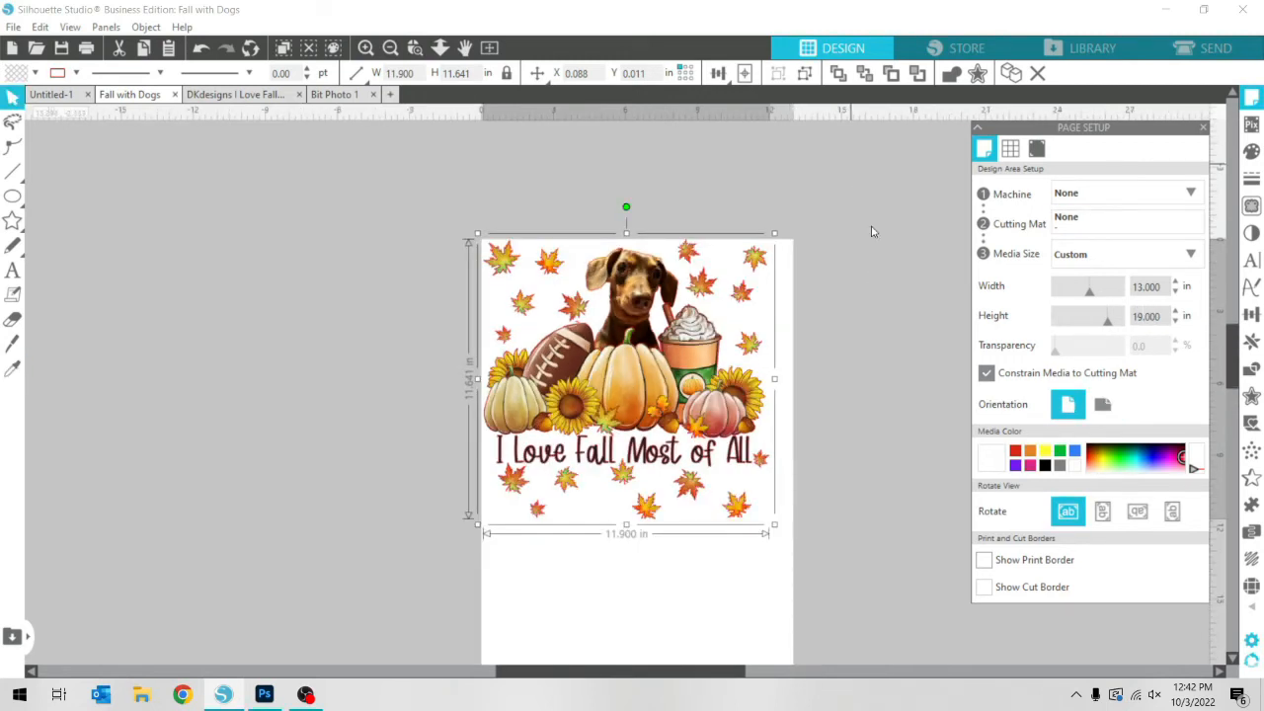
{"action": "scroll", "coordinate": [879, 242], "scroll_direction": "down", "scroll_amount": 2}
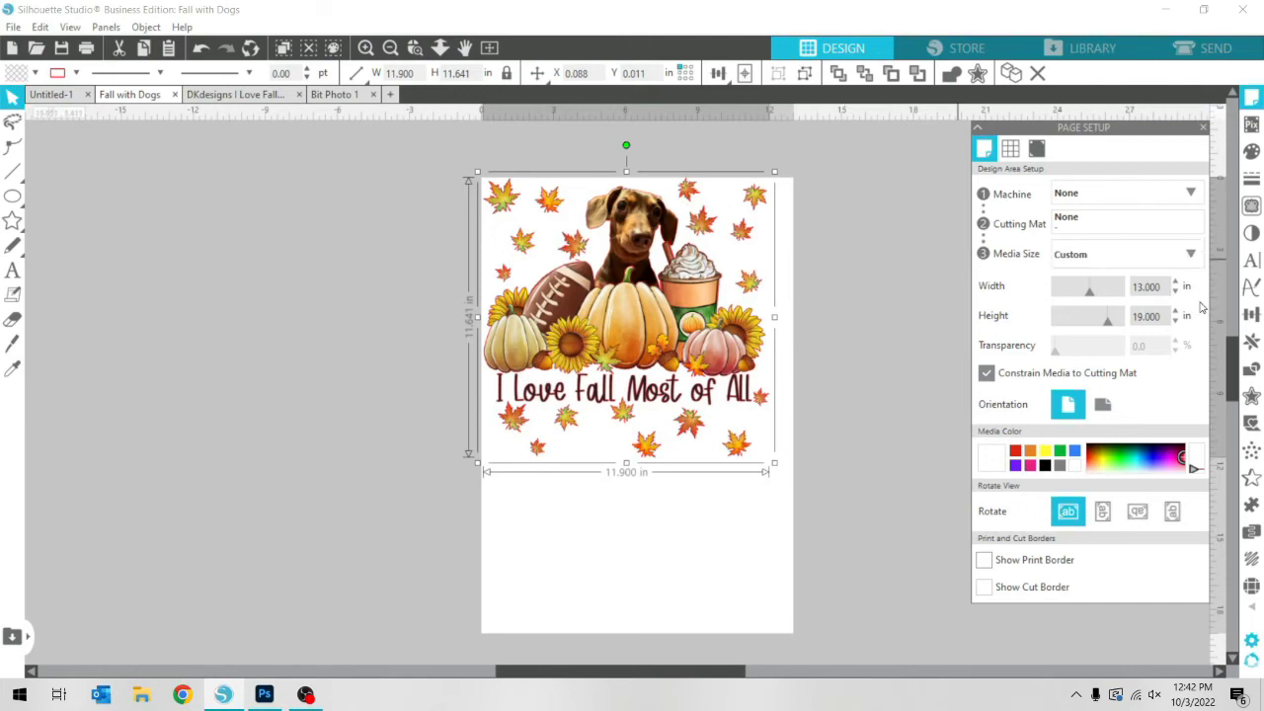
Scale the grouped design proportionally to a width of 13 in
{"action": "left_click", "coordinate": [1251, 314]}
{"action": "left_click", "coordinate": [1014, 148]}
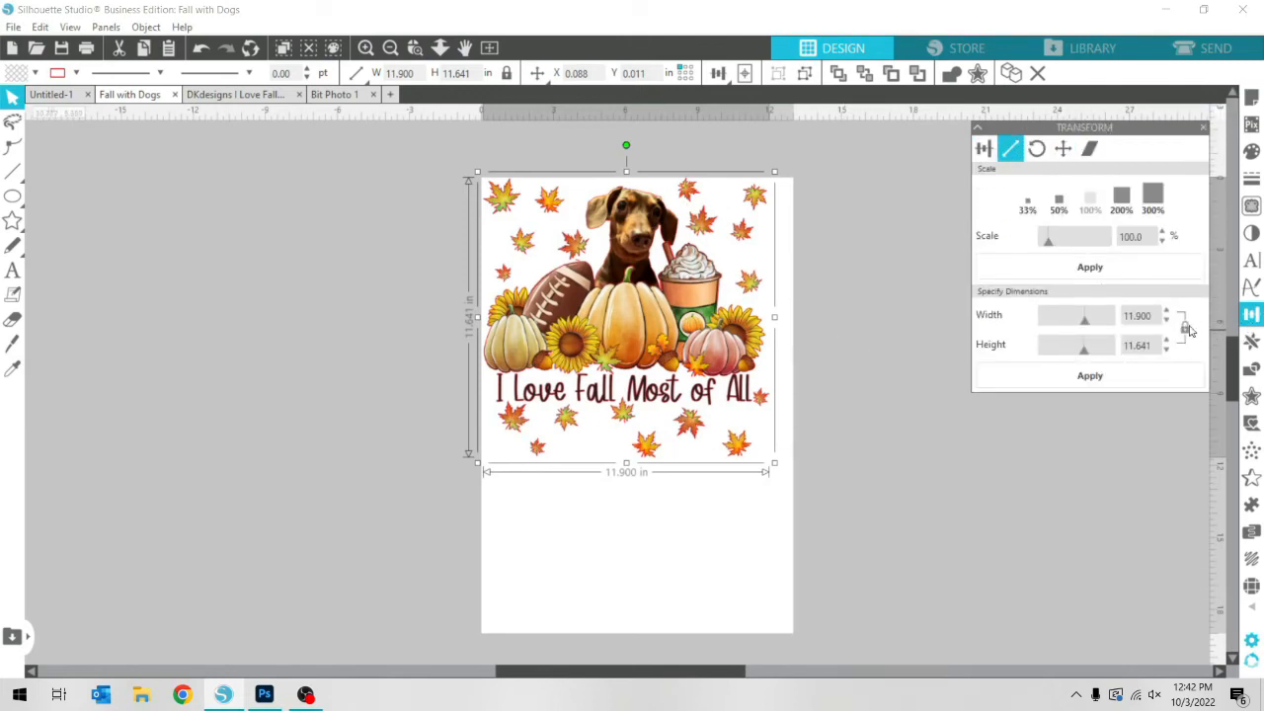
{"action": "left_click_drag", "start_coordinate": [1158, 316], "coordinate": [1079, 306]}
{"action": "key", "text": "Return"}
{"action": "left_click_drag", "start_coordinate": [1157, 316], "coordinate": [916, 305]}
{"action": "type", "text": "13"}
{"action": "key", "text": "Return"}
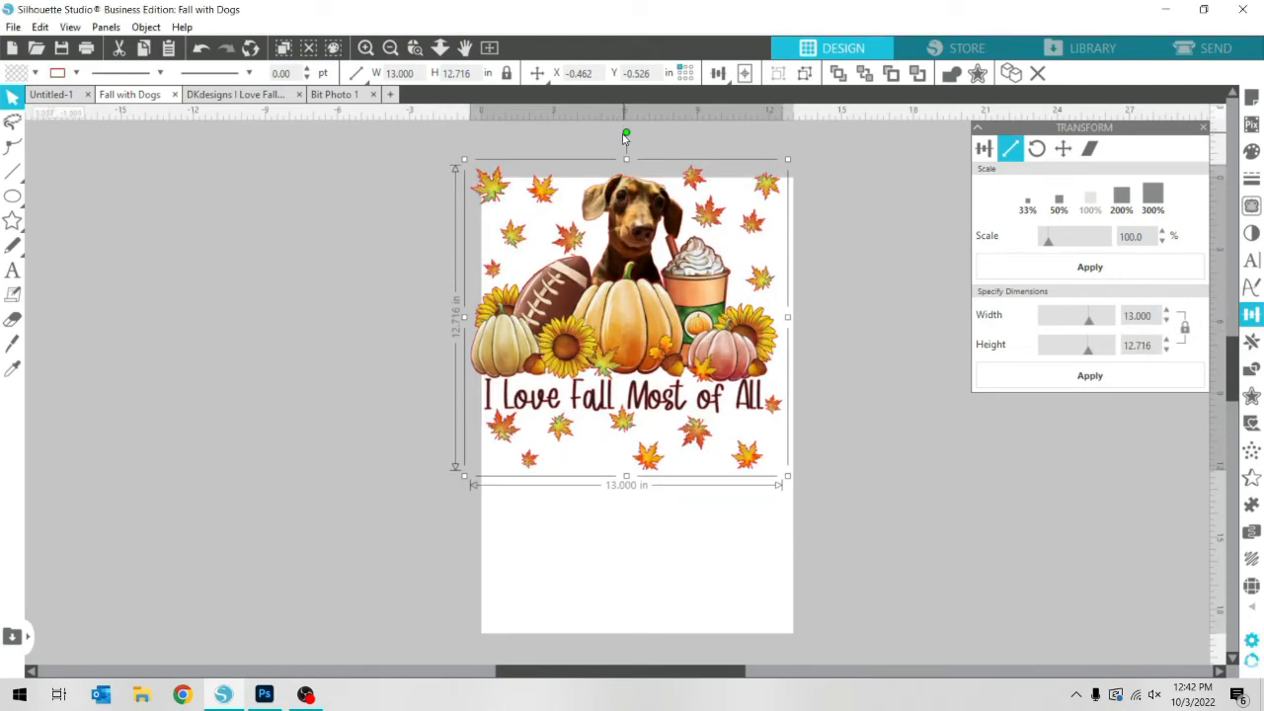
Rotate the grouped design 90 degrees counterclockwise and center it on the page
{"action": "left_click_drag", "start_coordinate": [626, 135], "coordinate": [431, 333]}
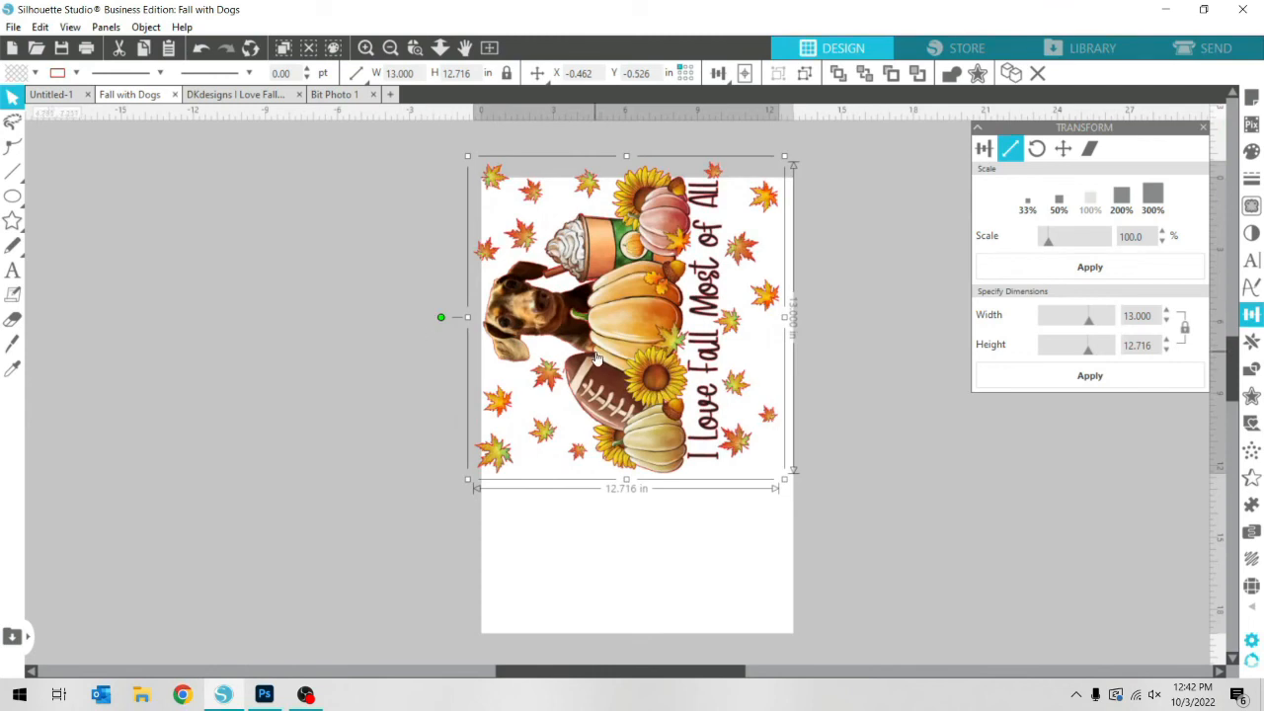
{"action": "left_click_drag", "start_coordinate": [596, 357], "coordinate": [632, 406]}
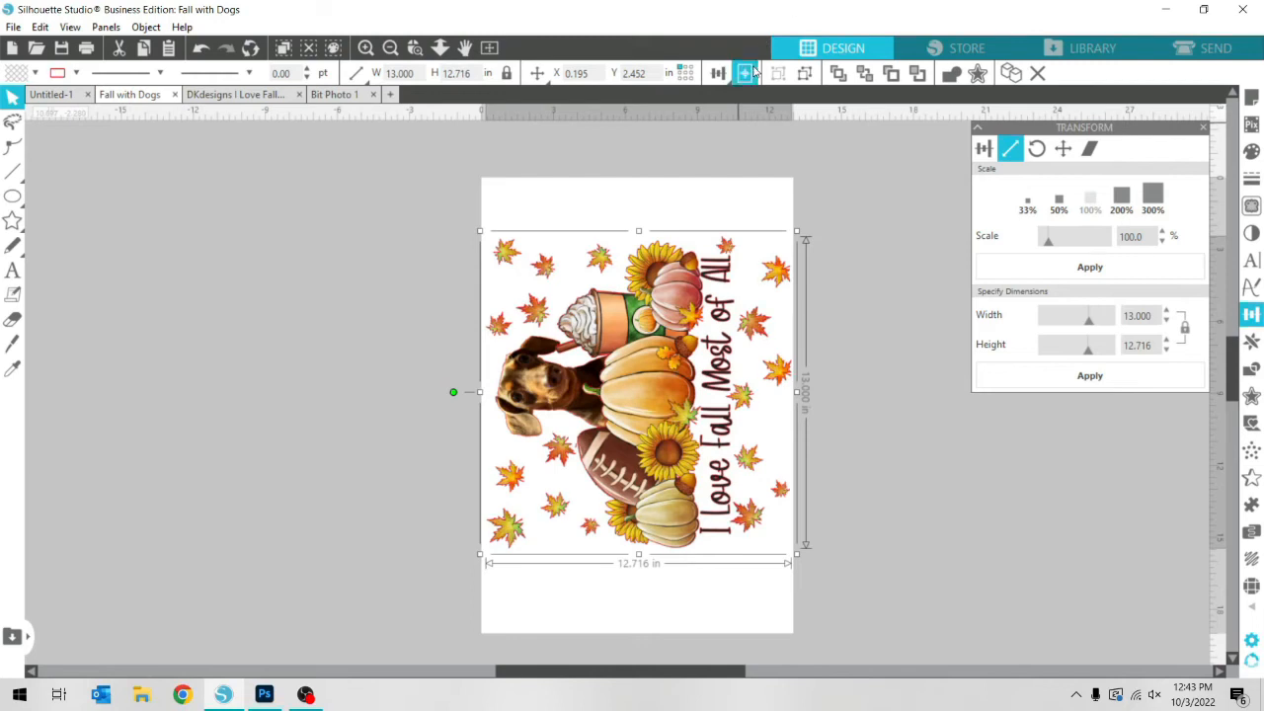
{"action": "left_click", "coordinate": [747, 85]}
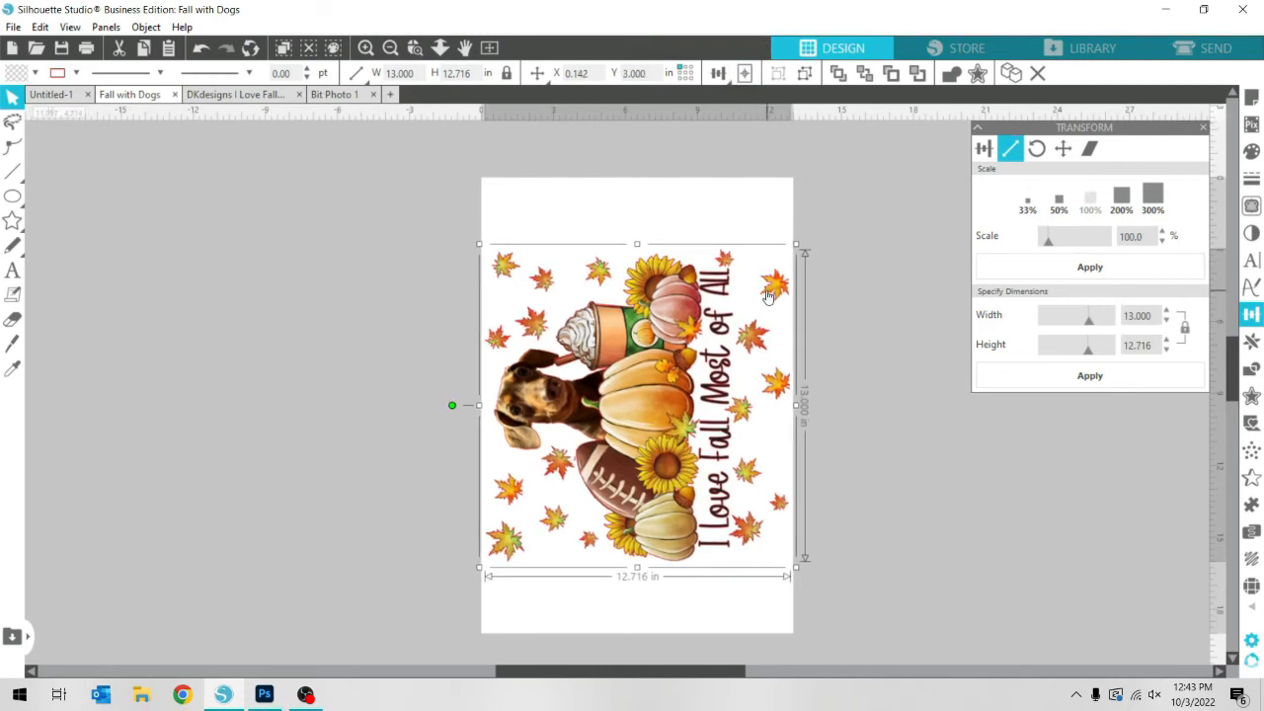